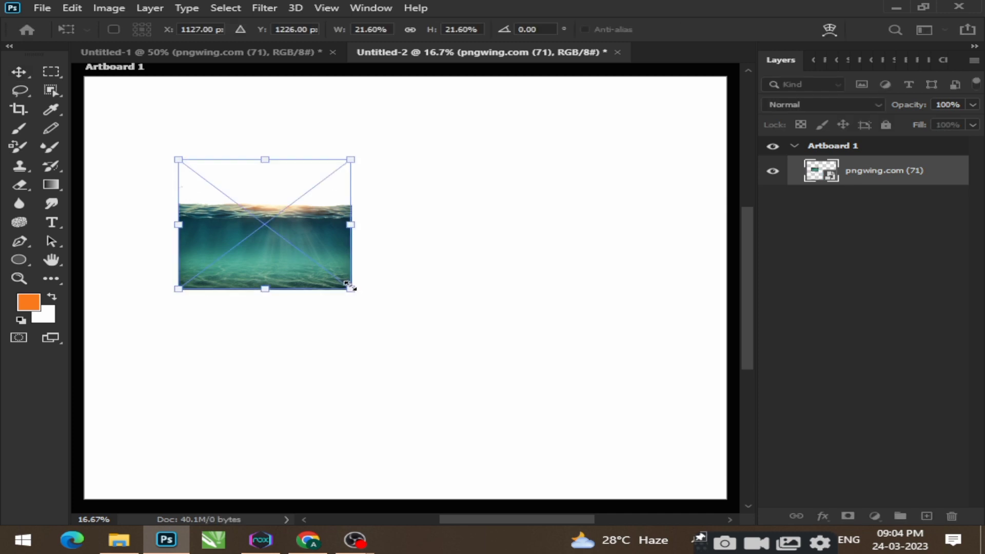
Scale the placed underwater image to about 51%, fit it into the artboard's lower-left corner and commit the transform
left_click_drag(351, 288, 547, 437)
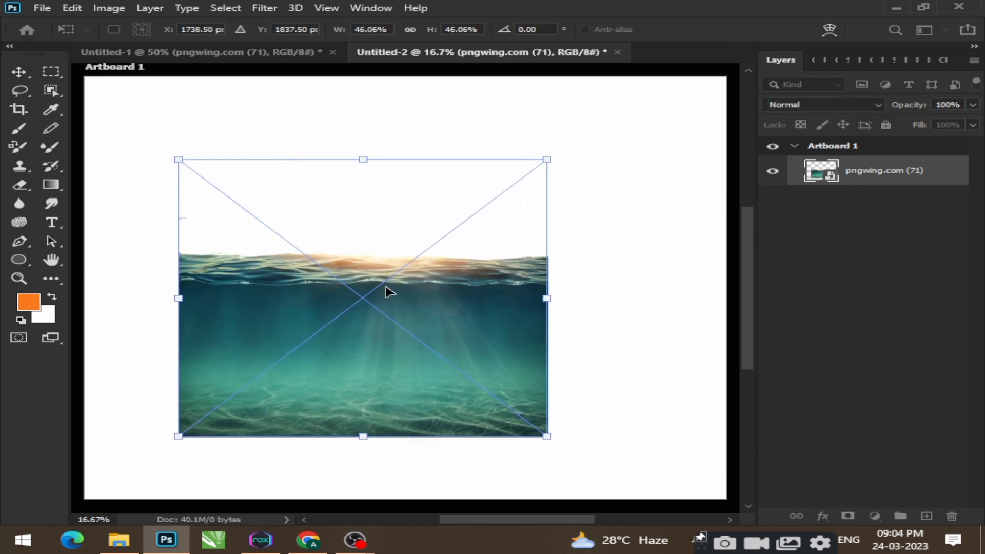
scroll(389, 291, "down", 2)
left_click_drag(376, 323, 324, 316)
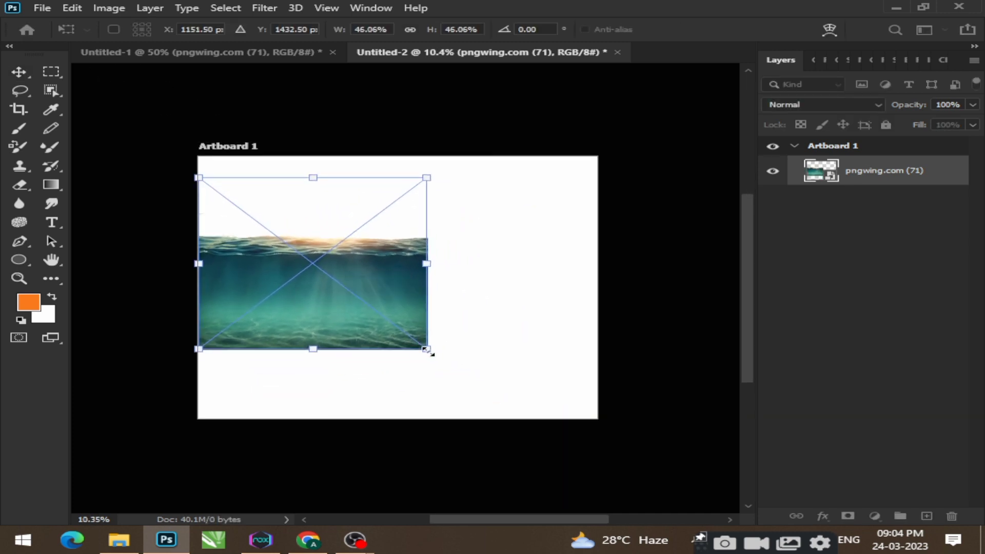
left_click_drag(426, 350, 634, 454)
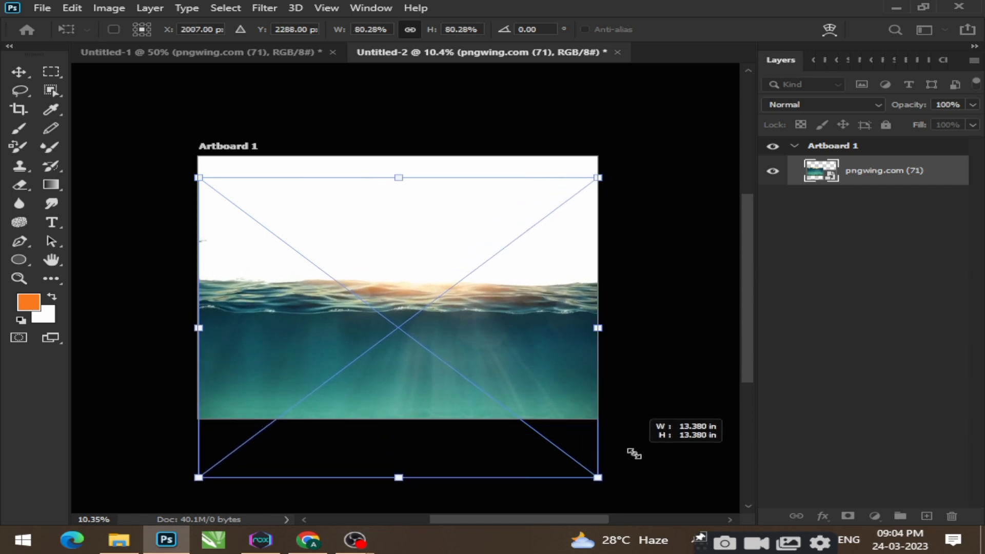
left_click_drag(477, 365, 482, 329)
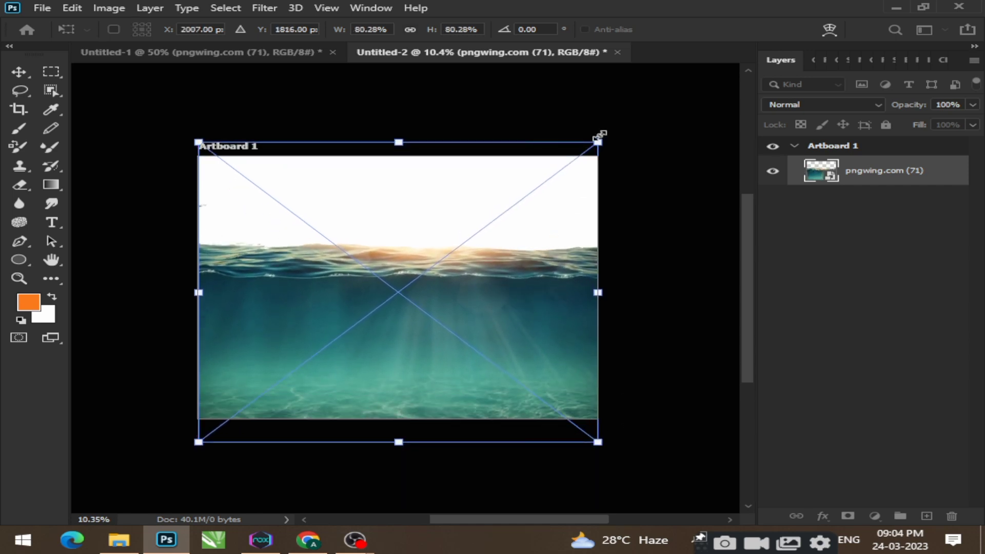
left_click_drag(602, 140, 590, 150)
key("ctrl+z")
left_click_drag(605, 138, 451, 253)
key("ctrl+z")
left_click_drag(386, 367, 386, 343)
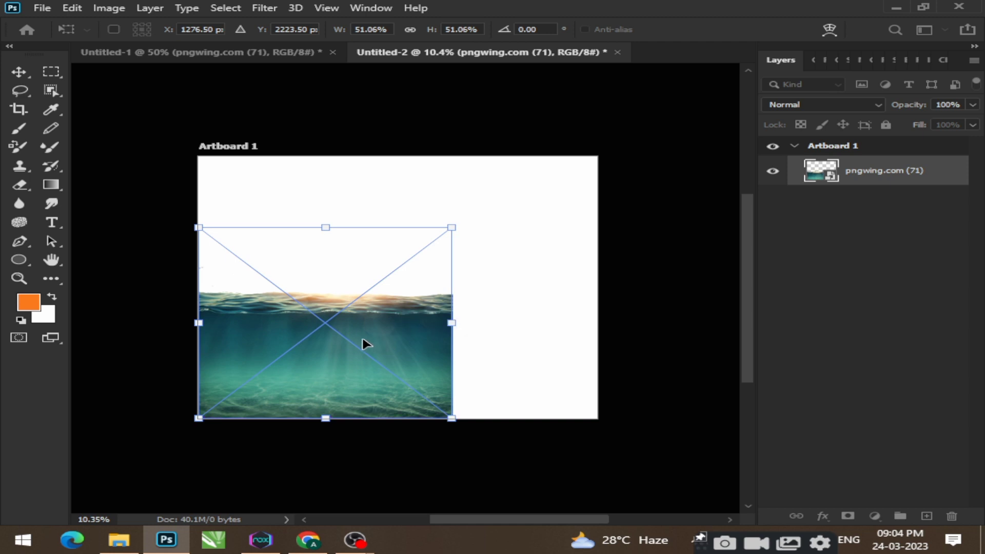
key("Return")
key("v")
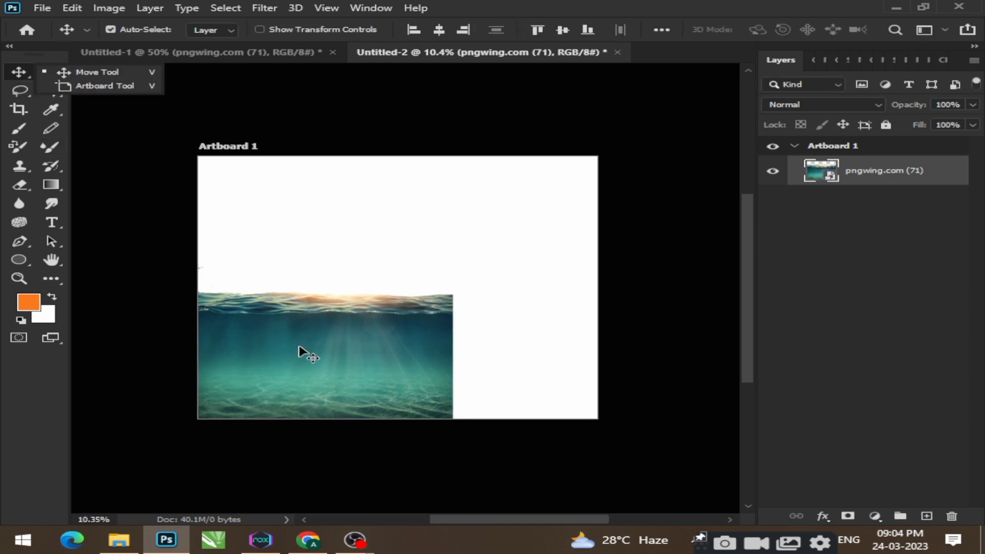
Duplicate the underwater image and place the copy against the original's right edge to fill the artboard's width
left_click_drag(303, 352, 549, 353)
right_click(515, 339)
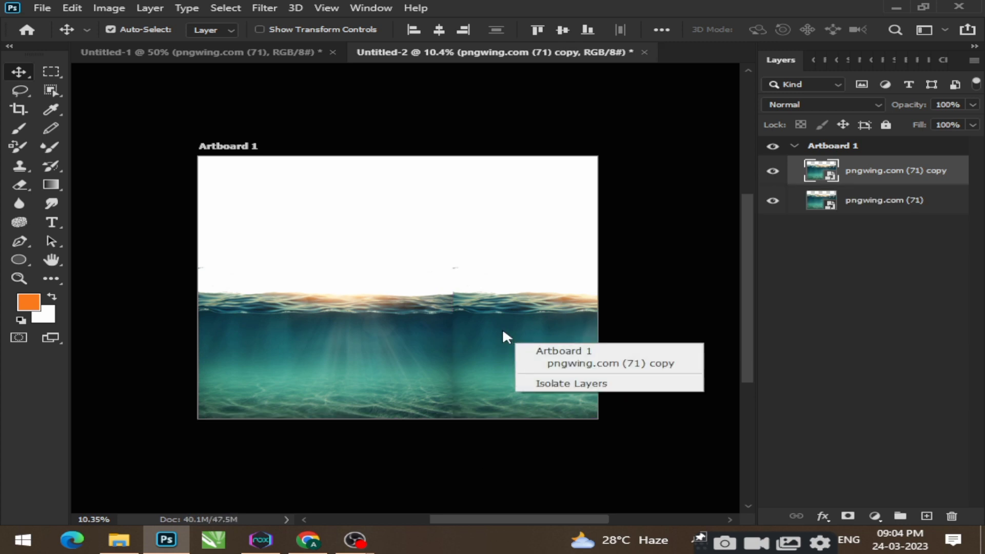
left_click(505, 328)
left_click_drag(510, 324, 534, 328)
scroll(476, 315, "up", 5)
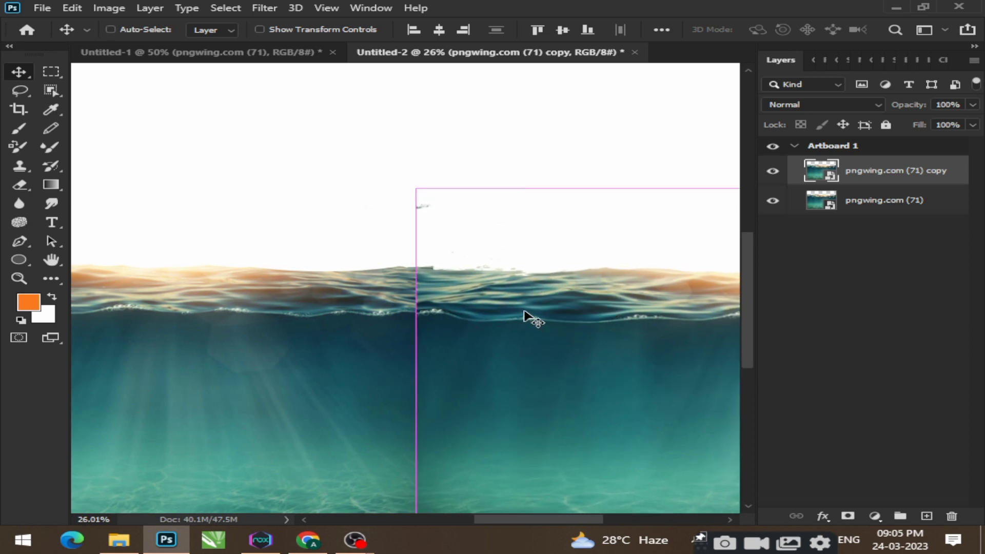
Flip the underwater copy horizontally and shift it slightly so it overlaps the original at the seam
scroll(526, 315, "down", 3)
scroll(521, 349, "up", 2)
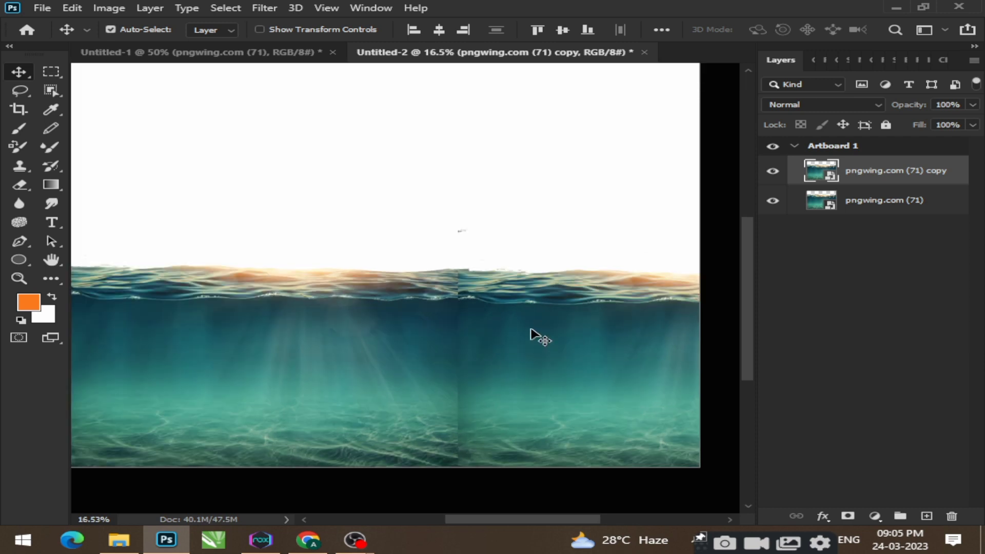
key("ctrl+t")
right_click(528, 329)
left_click(567, 301)
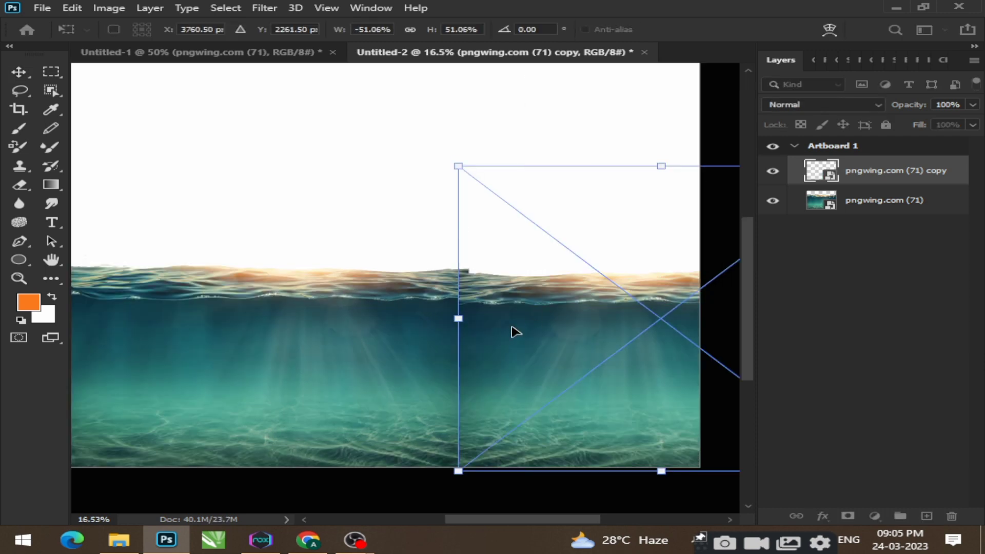
left_click_drag(513, 330, 511, 342)
key("Return")
left_click(18, 71)
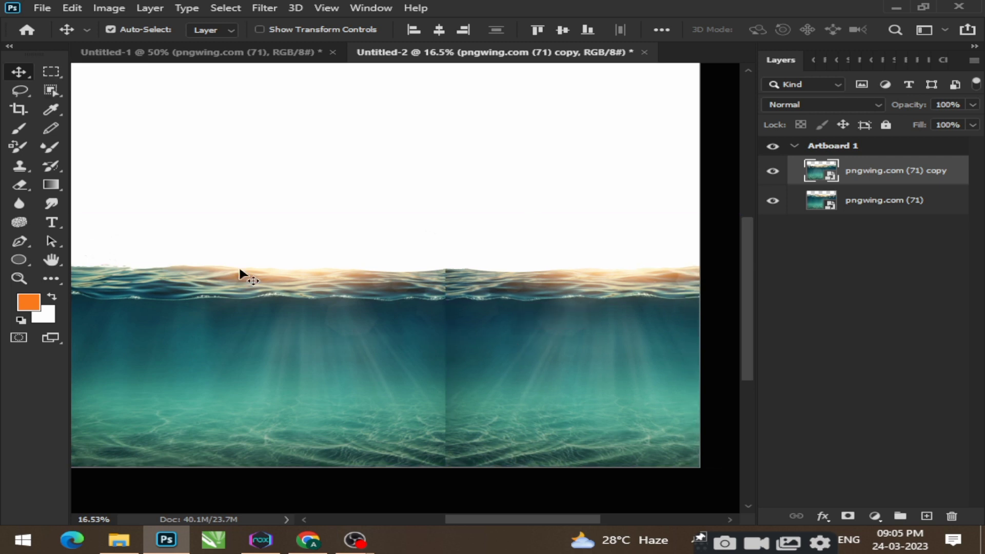
Rasterize the flipped copy and erase along its left edge with the Eraser to soften the seam
left_click(21, 185)
left_click(444, 300)
left_click(466, 218)
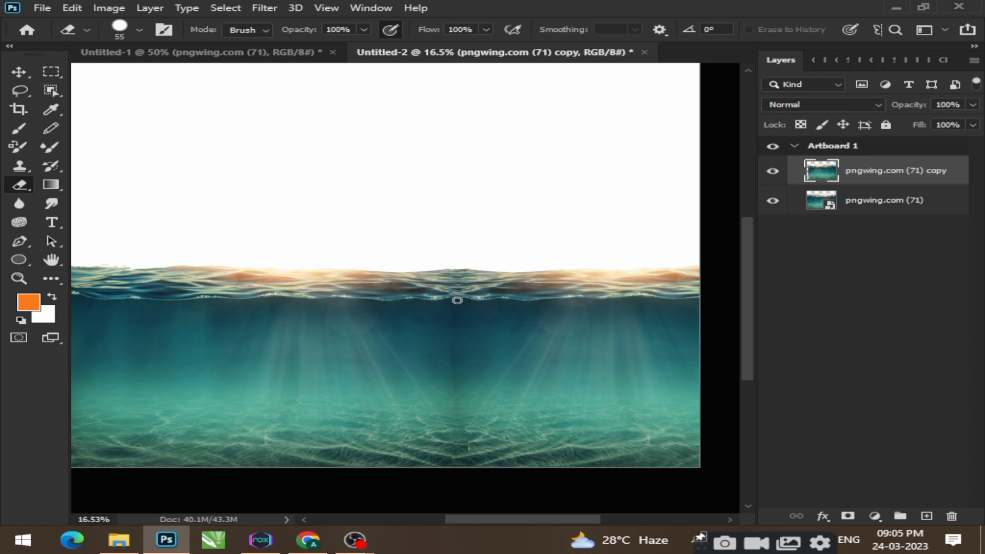
left_click_drag(469, 432, 468, 465)
key("ctrl+z")
left_click_drag(487, 454, 483, 454)
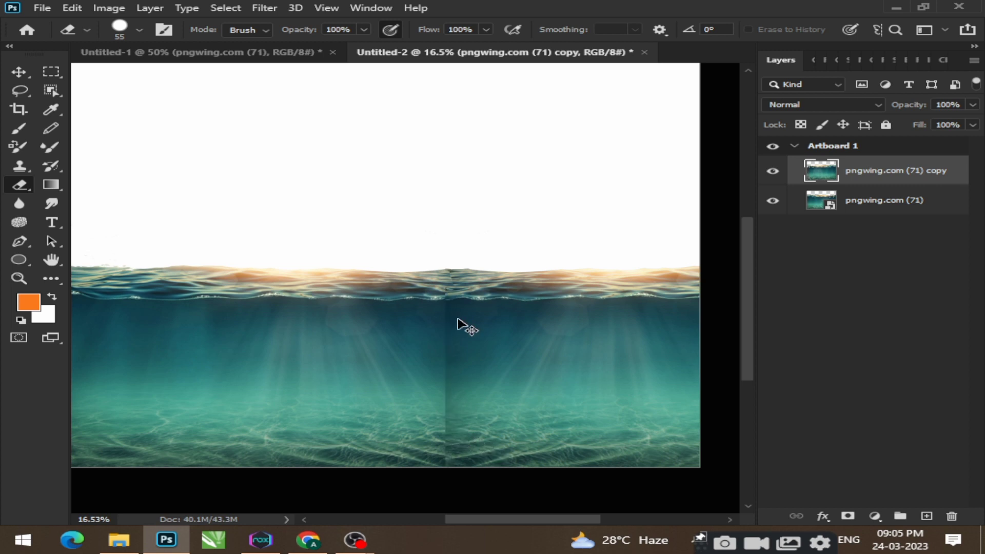
key("ctrl+z")
Add a new layer and use the Clone Stamp to paint sampled water over the seam between the two images
left_click(20, 166)
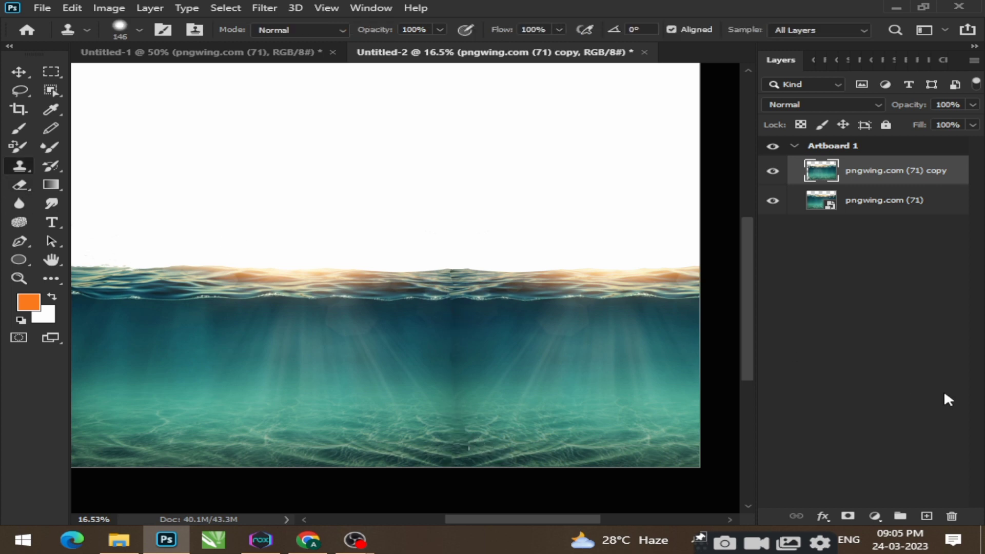
left_click(926, 516)
left_click(400, 387, "alt")
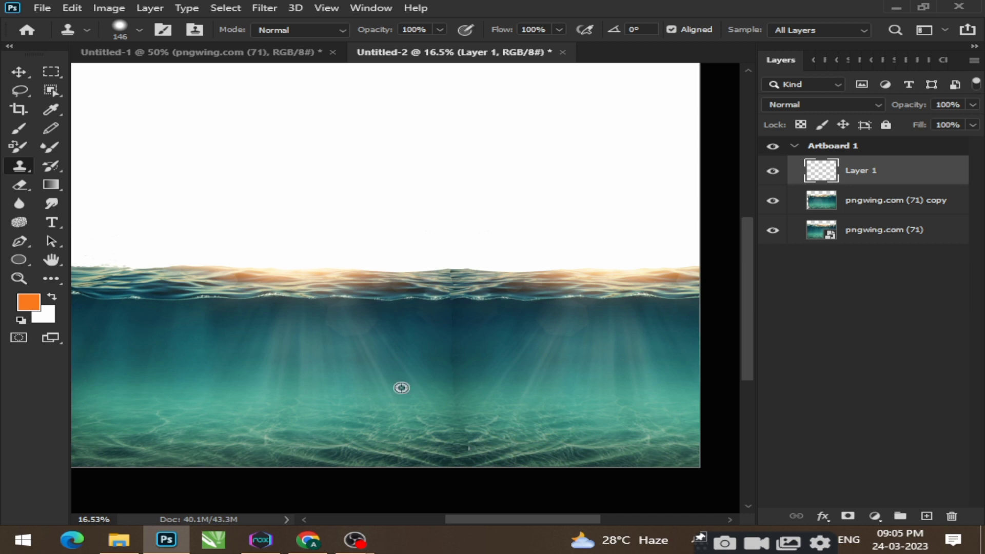
left_click(456, 382)
key("ctrl+z")
left_click(450, 342)
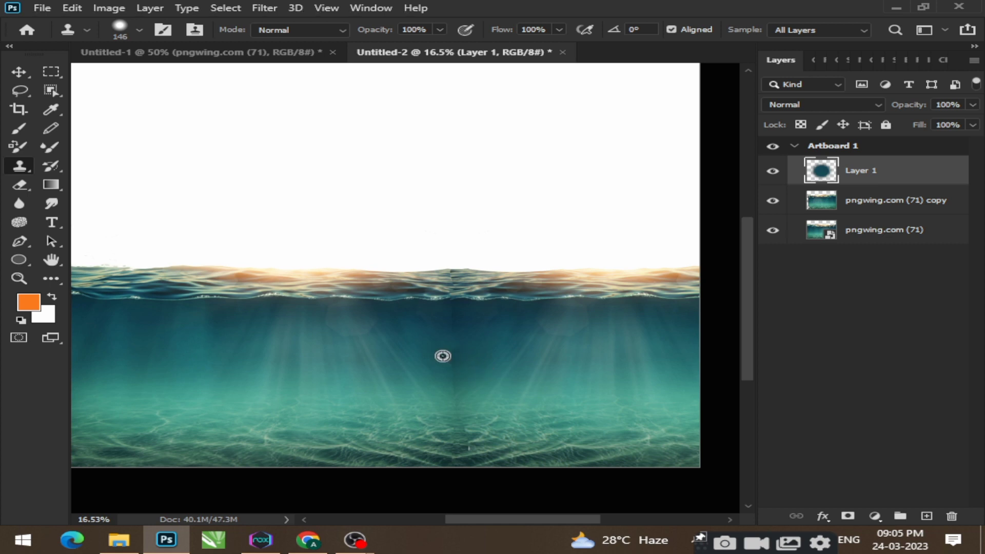
left_click_drag(451, 354, 460, 428)
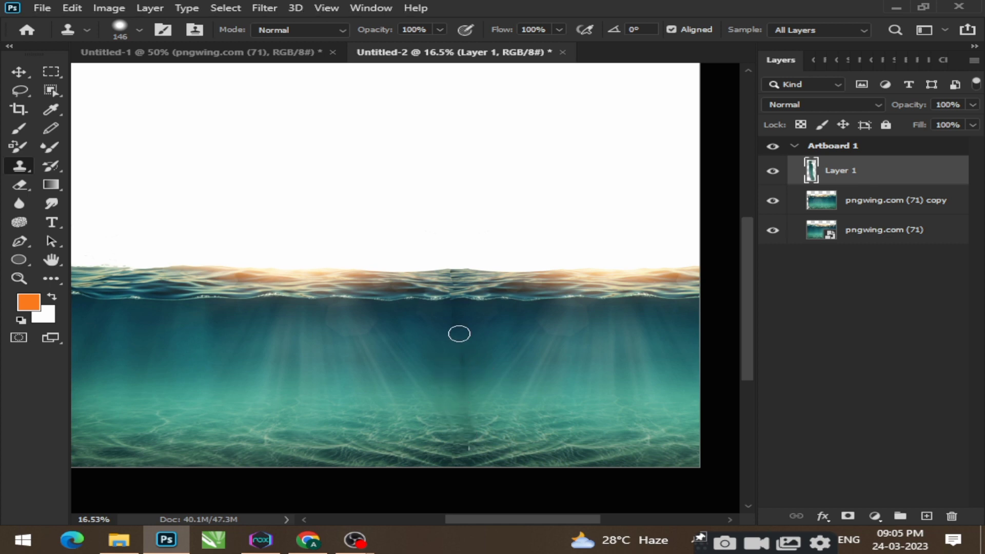
left_click(447, 278)
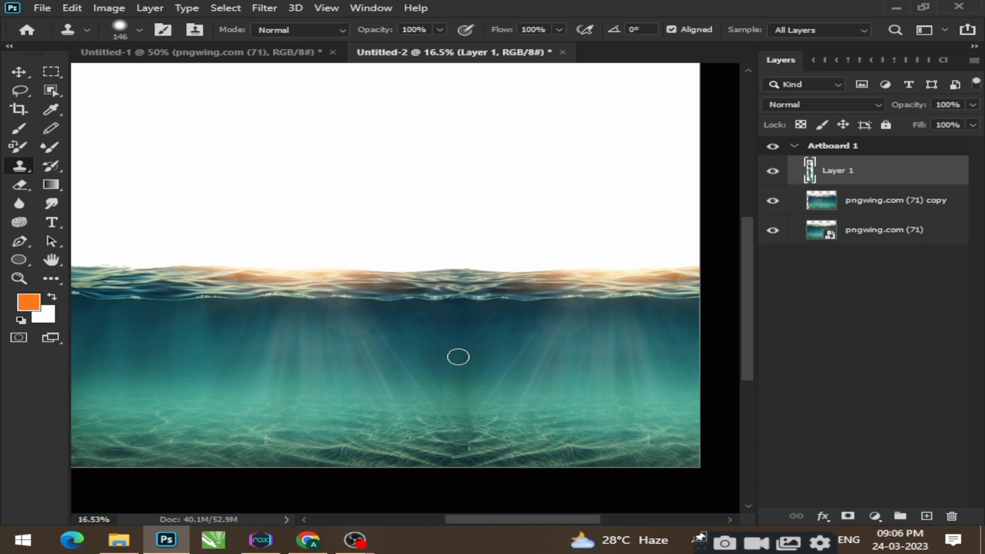
mouse_move(483, 439)
left_mouse_down()
mouse_move(452, 421)
mouse_move(462, 410)
mouse_move(470, 432)
left_mouse_up()
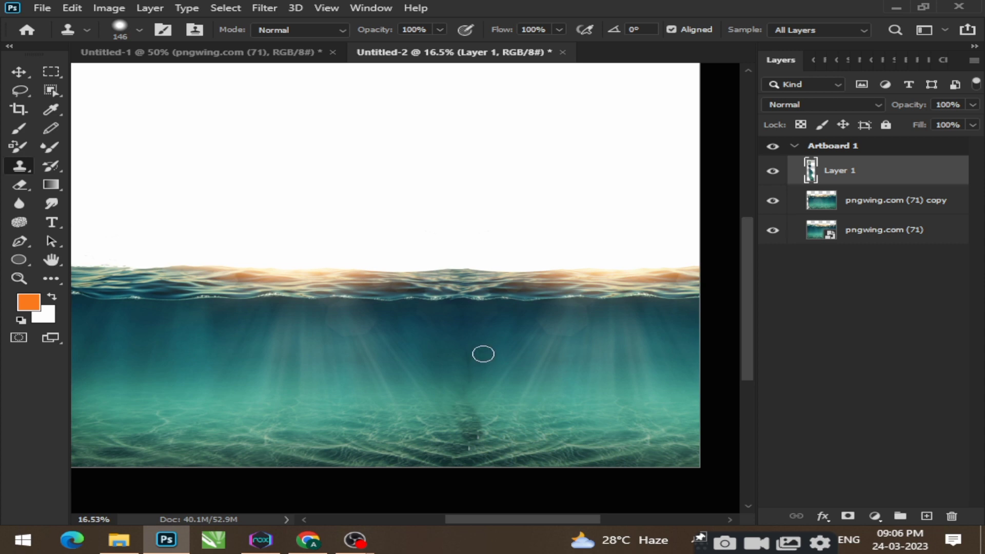
Examine the retouched seam and the whole underwater scene from close up and at full view
scroll(466, 362, "down", 7)
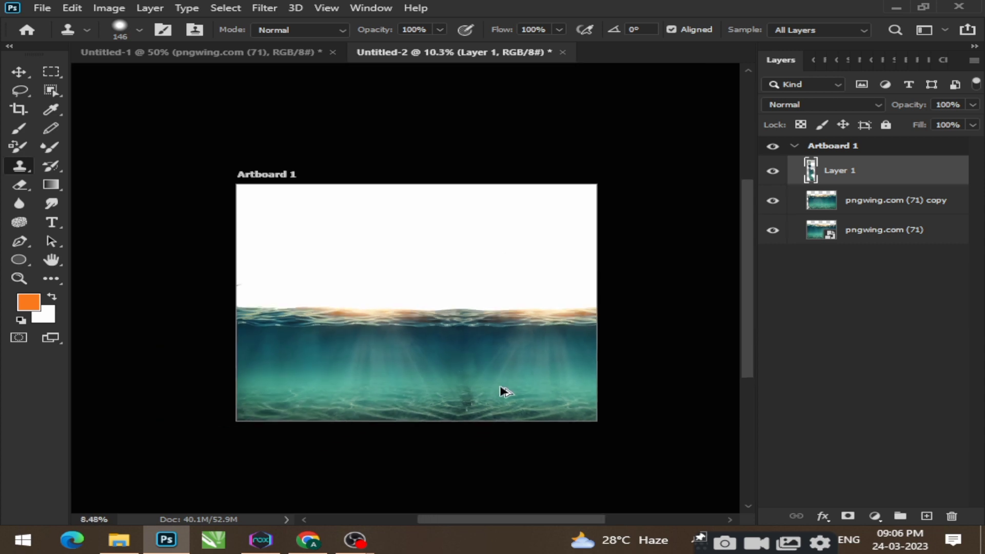
scroll(473, 407, "up", 10)
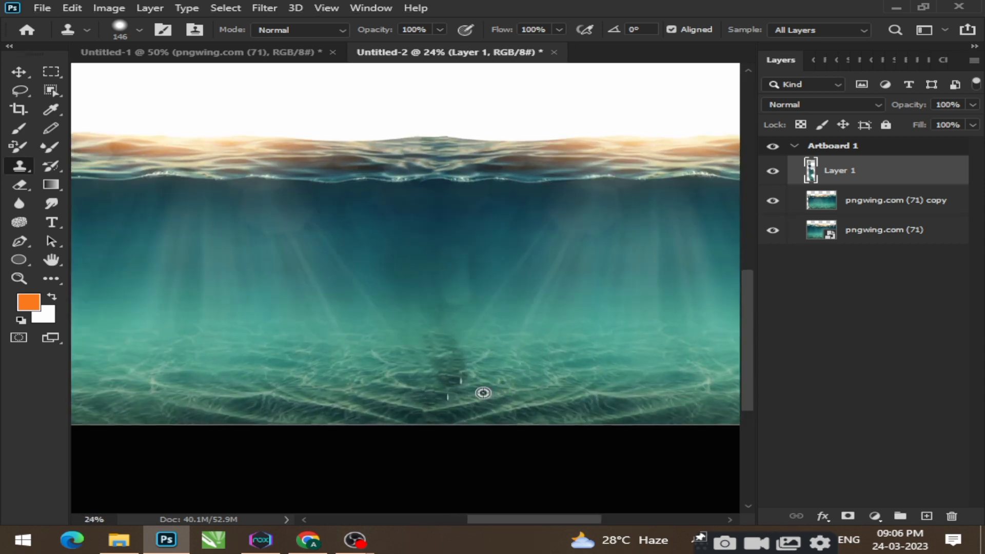
scroll(466, 384, "down", 12)
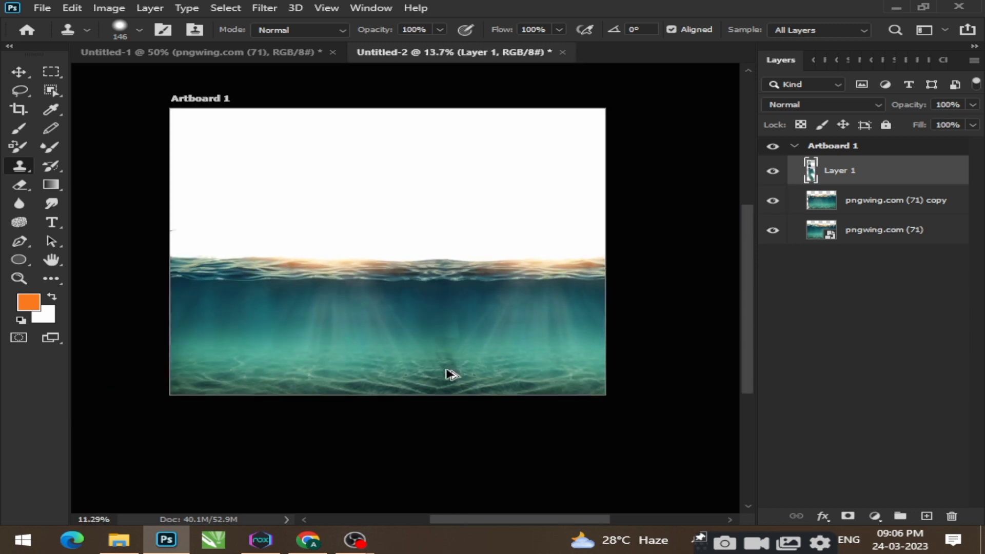
scroll(544, 346, "up", 5)
scroll(503, 343, "down", 2)
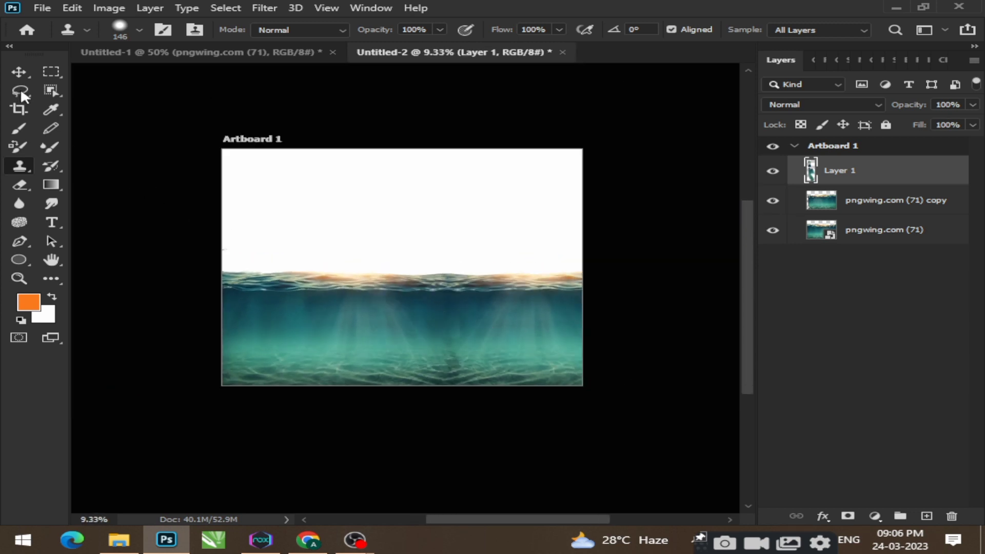
key("v")
key("ctrl")
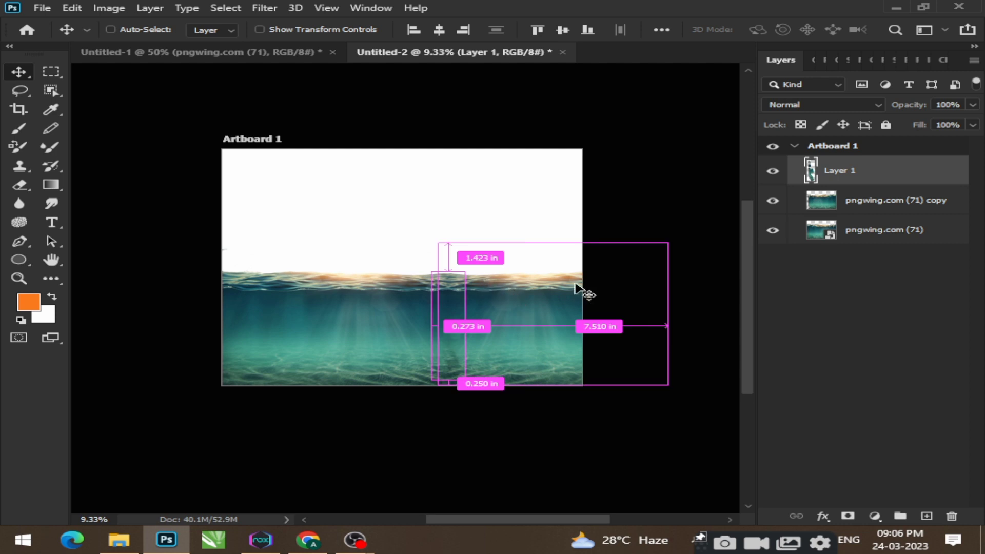
scroll(576, 287, "up", 7)
scroll(652, 234, "down", 5)
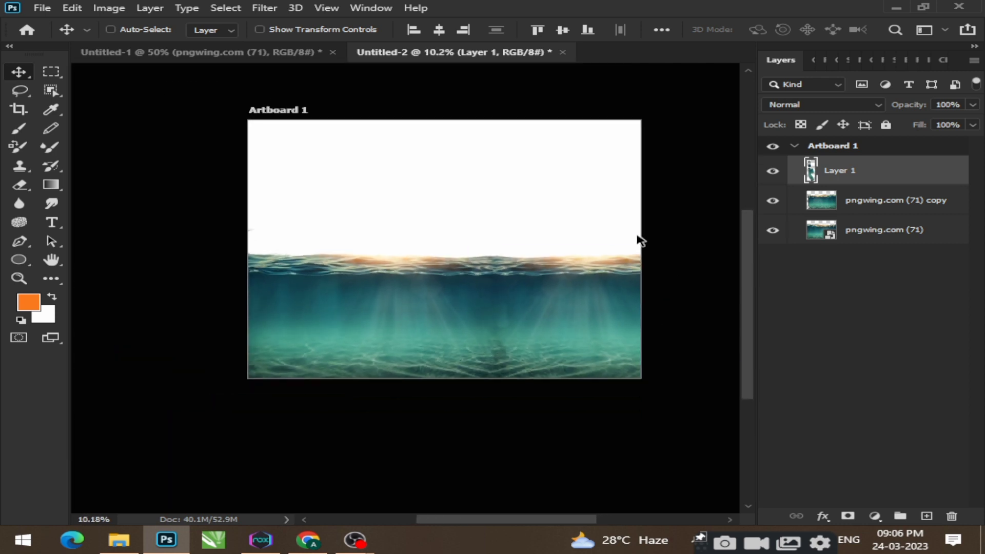
scroll(567, 235, "up", 3)
scroll(399, 203, "down", 1)
scroll(399, 203, "up", 1)
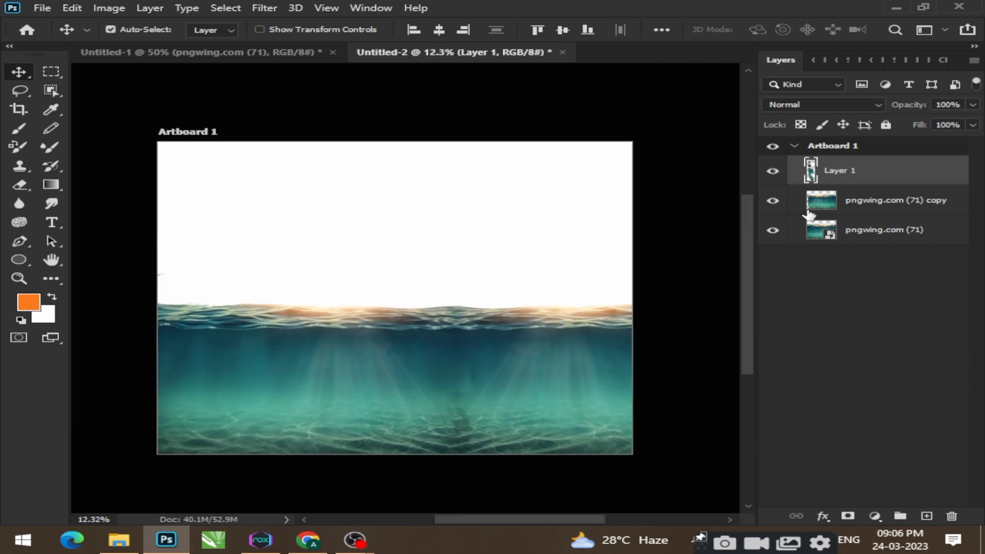
Merge the retouching layer and both underwater image layers into one layer, checking layer visibility before and after
left_click(772, 200)
left_click(773, 200)
left_click(772, 230)
left_click(772, 230)
left_click(875, 235, "shift")
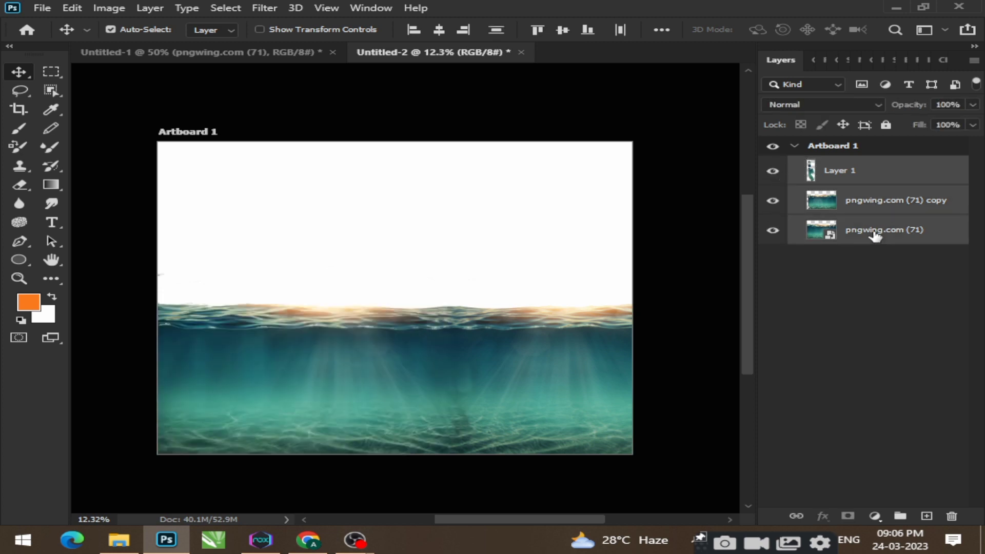
key("ctrl+e")
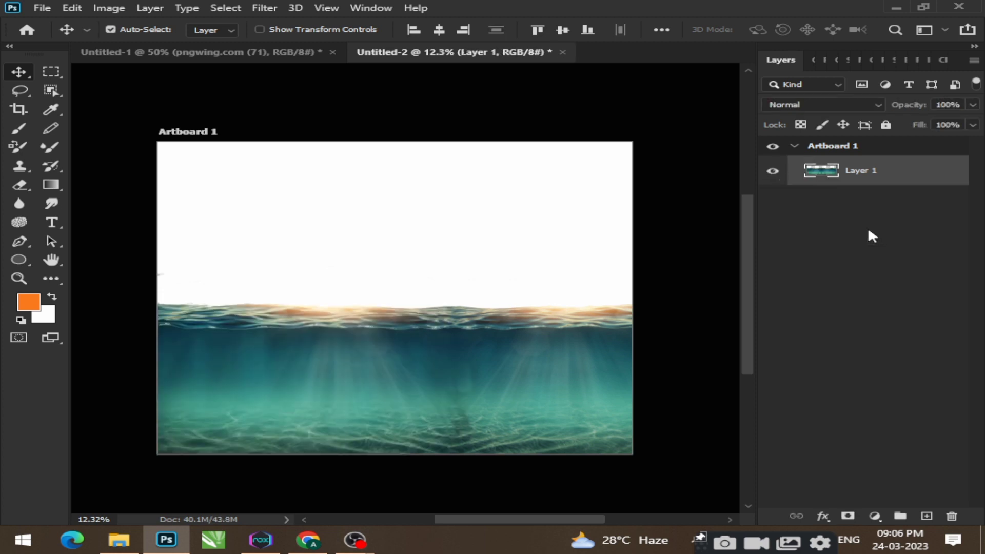
left_click(772, 172)
left_click(772, 172)
left_click(780, 171)
left_click(780, 171)
Switch to the Untitled-1 document, hide the pngwing.com (71) layer and show the bottommost AdobeStock turtle layer
left_click(270, 61)
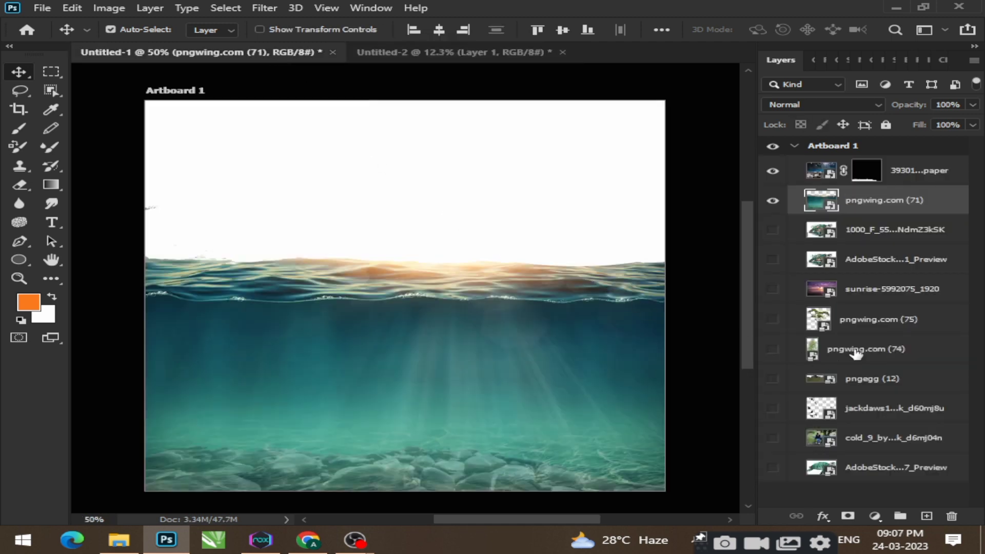
left_click(767, 203)
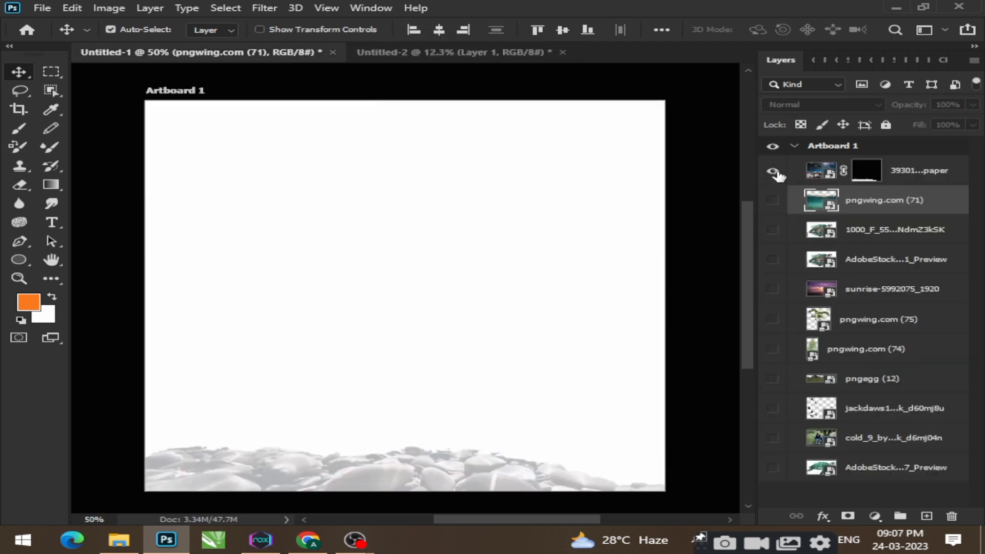
left_click(772, 230)
left_click(780, 230)
left_click(773, 468)
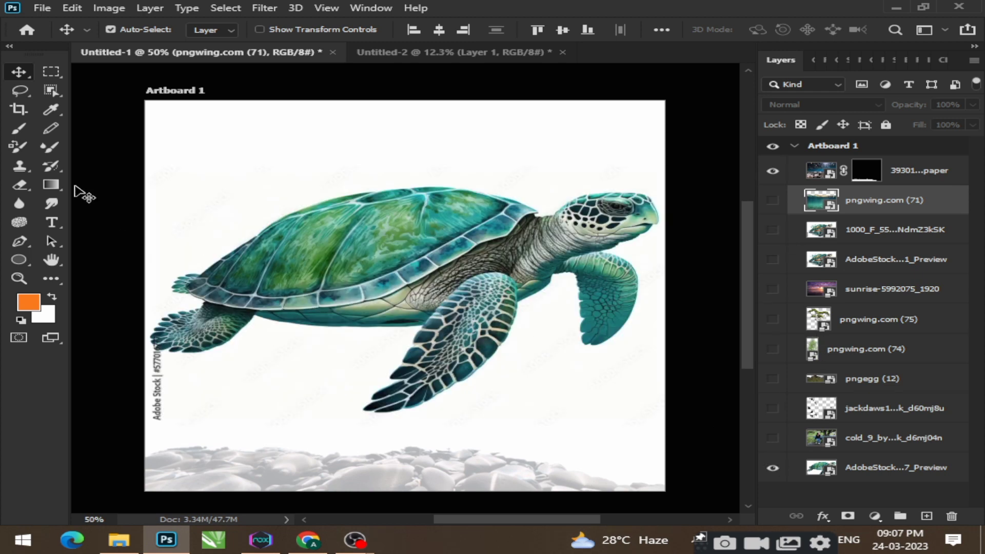
Select the turtle with the Object Selection tool and add a mask from the selection to the active pngwing.com (71) layer
left_click(50, 90)
left_click_drag(149, 124, 662, 442)
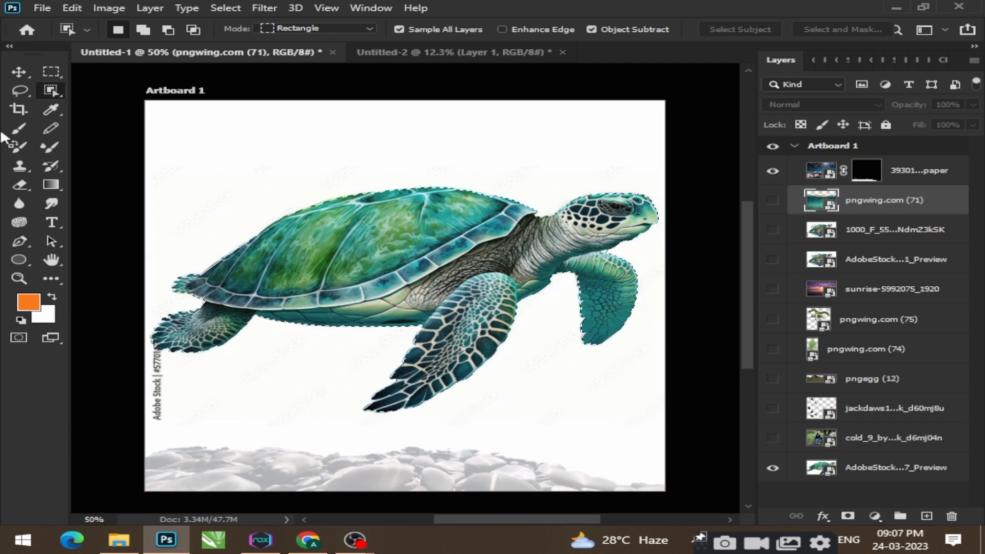
left_click(849, 516)
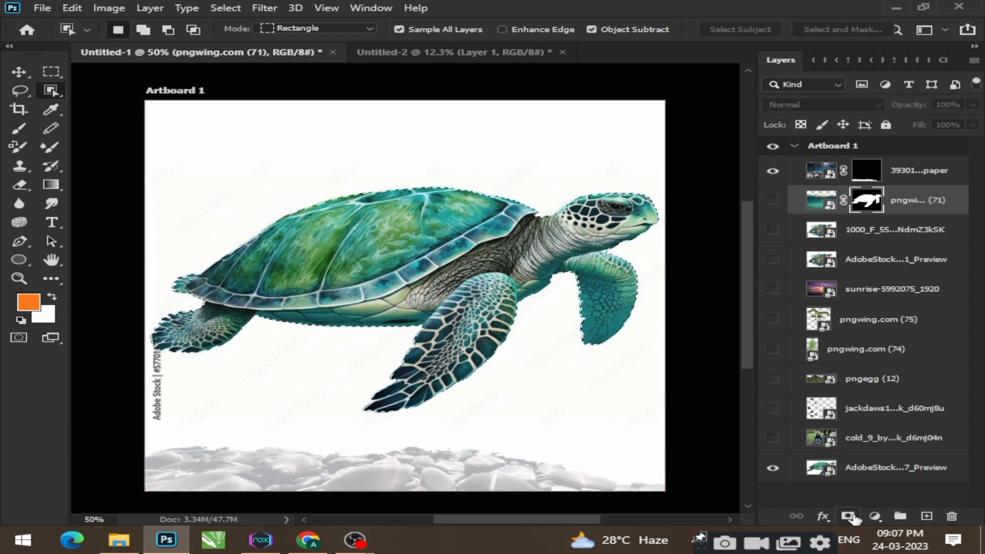
Try to bring the turtle image into the Untitled-2 underwater scene, undo it and return to Untitled-1
left_click(25, 71)
left_click_drag(395, 245, 365, 365)
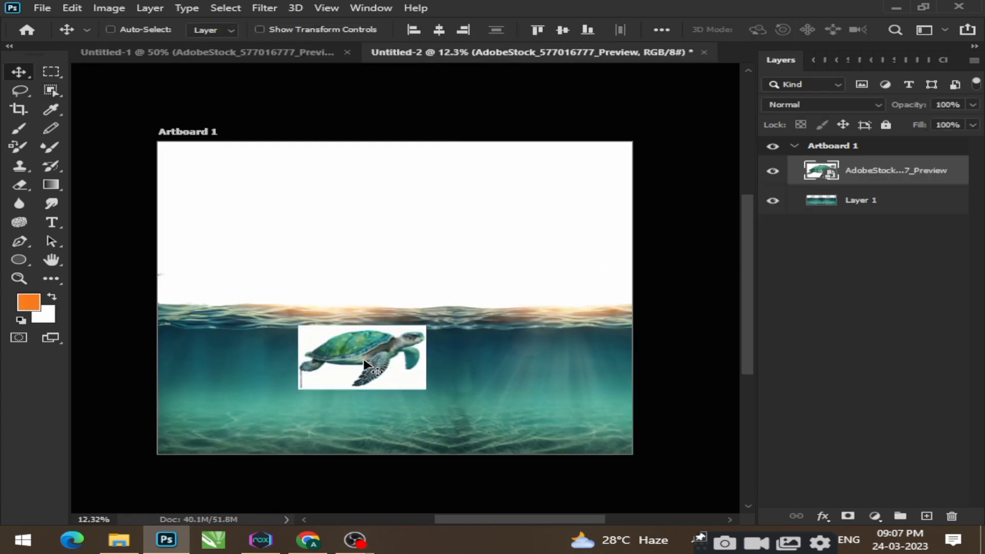
key("ctrl+z")
left_click(315, 54)
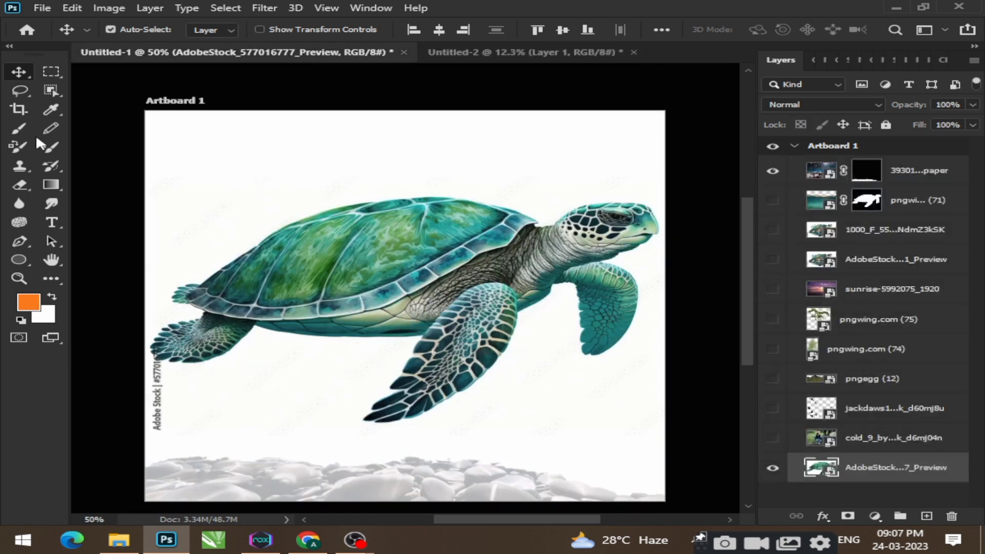
Mask the turtle out of its white background and bring the cut-out into the Untitled-2 underwater scene
left_click(47, 91)
left_click_drag(147, 127, 370, 434)
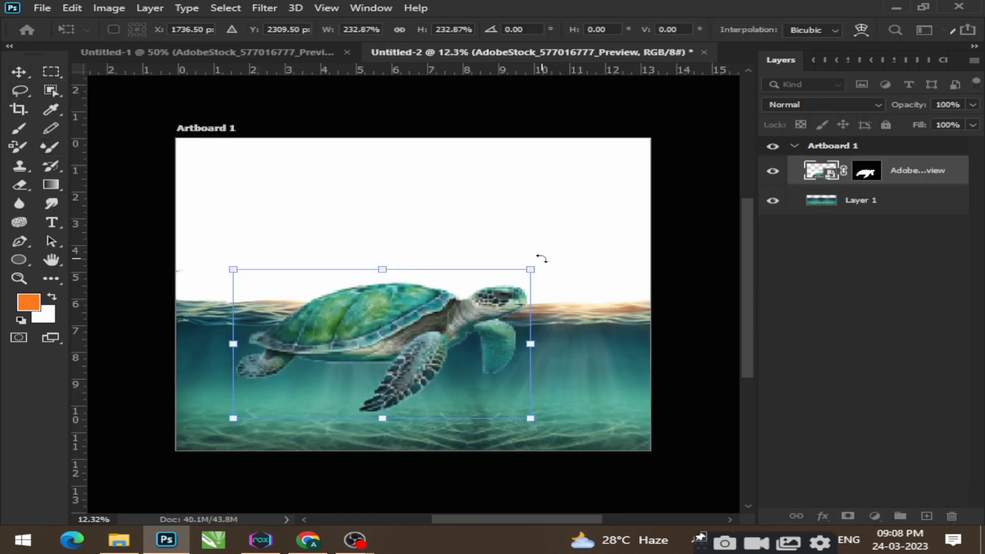
Rotate the turtle about 14° clockwise, scale it to about 236% and position it across the waterline
left_click_drag(542, 259, 565, 291)
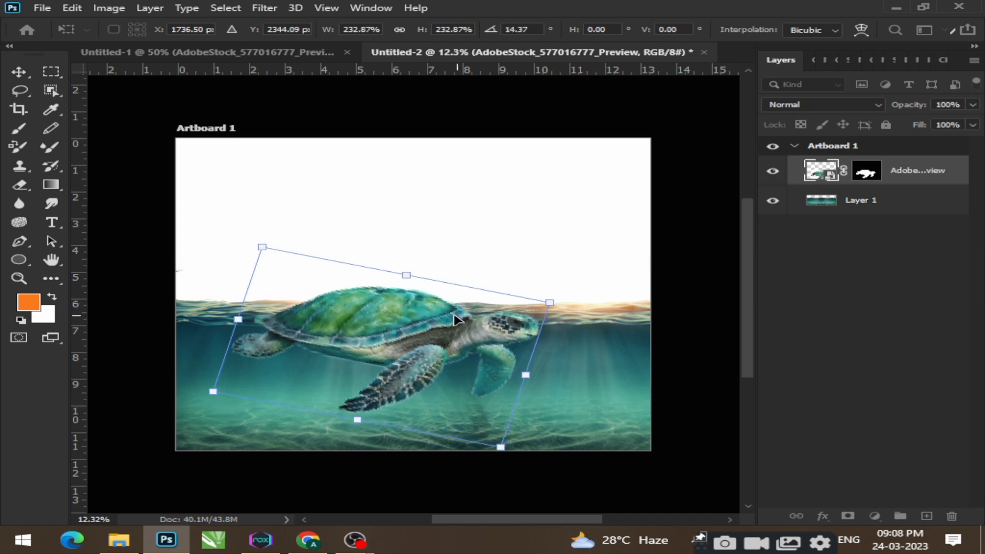
left_click_drag(411, 326, 431, 327)
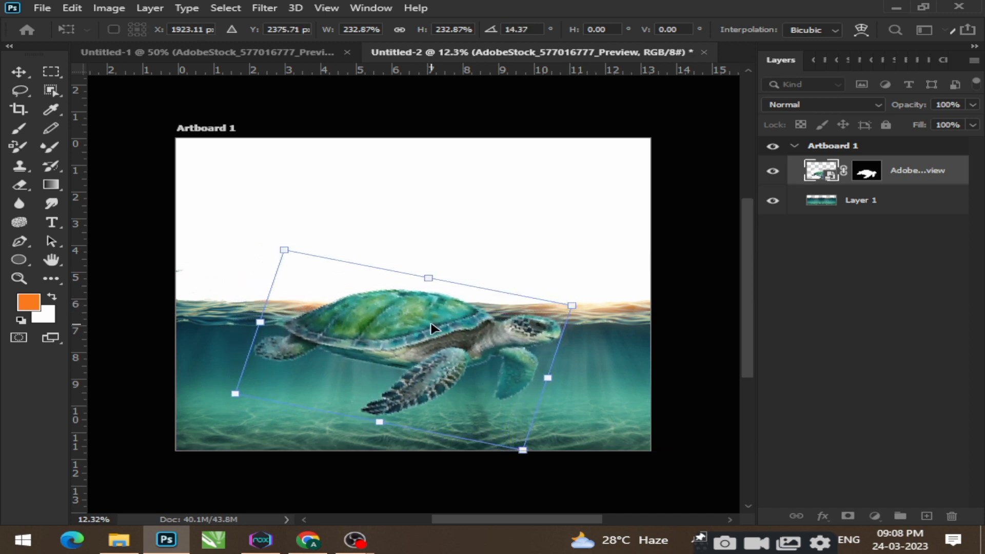
mouse_move(523, 450)
left_mouse_down()
mouse_move(542, 464)
mouse_move(513, 443)
mouse_move(524, 451)
left_mouse_up()
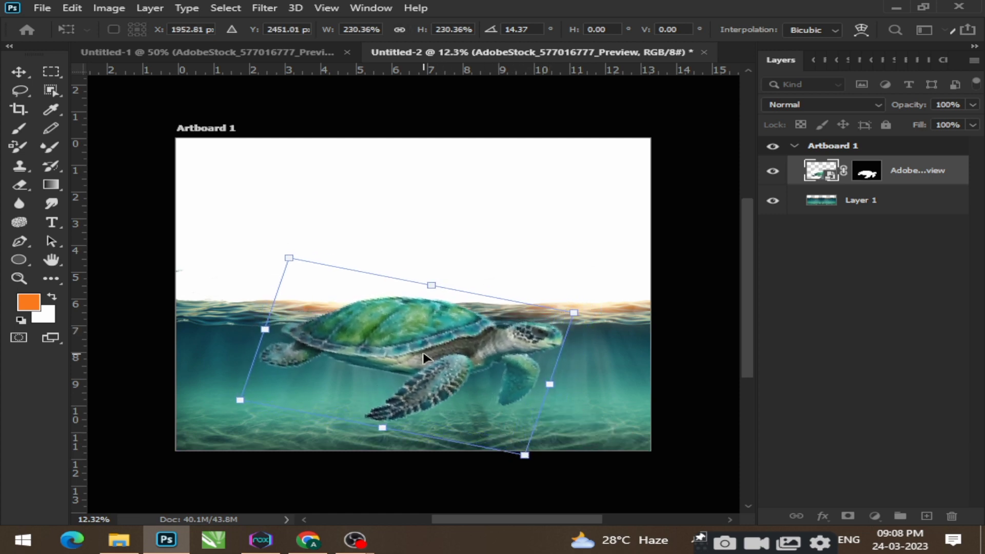
left_click_drag(424, 356, 438, 339)
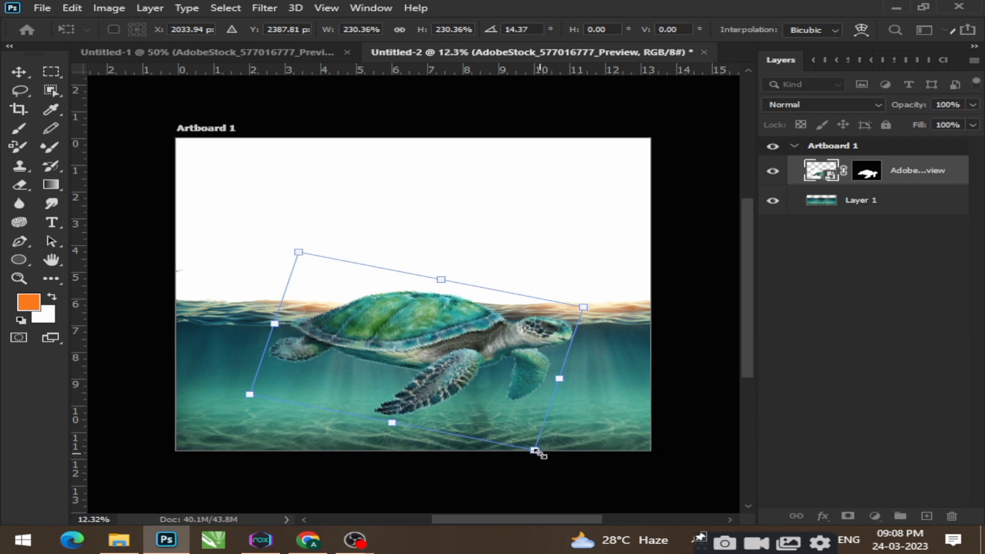
left_click_drag(535, 452, 541, 456)
left_click_drag(454, 341, 453, 328)
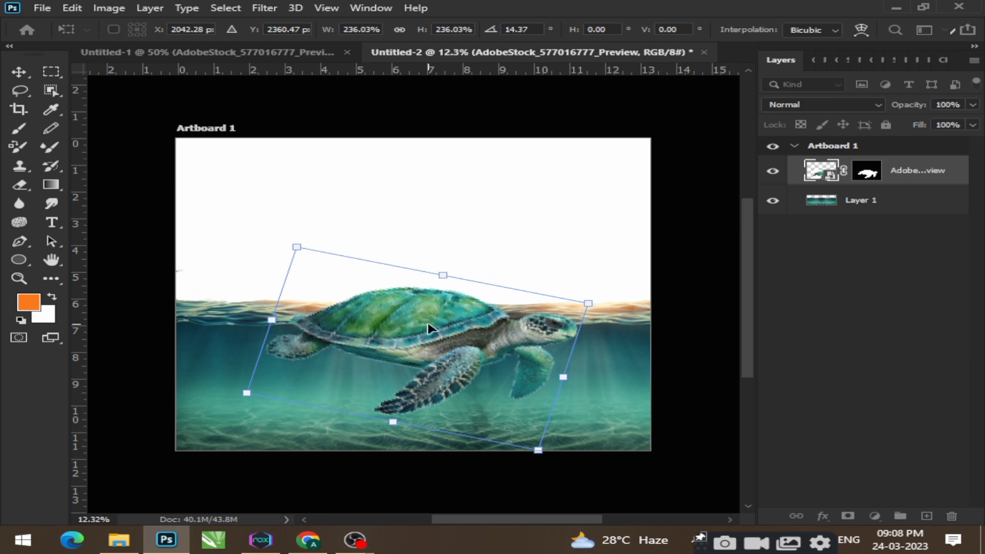
left_click_drag(429, 328, 428, 323)
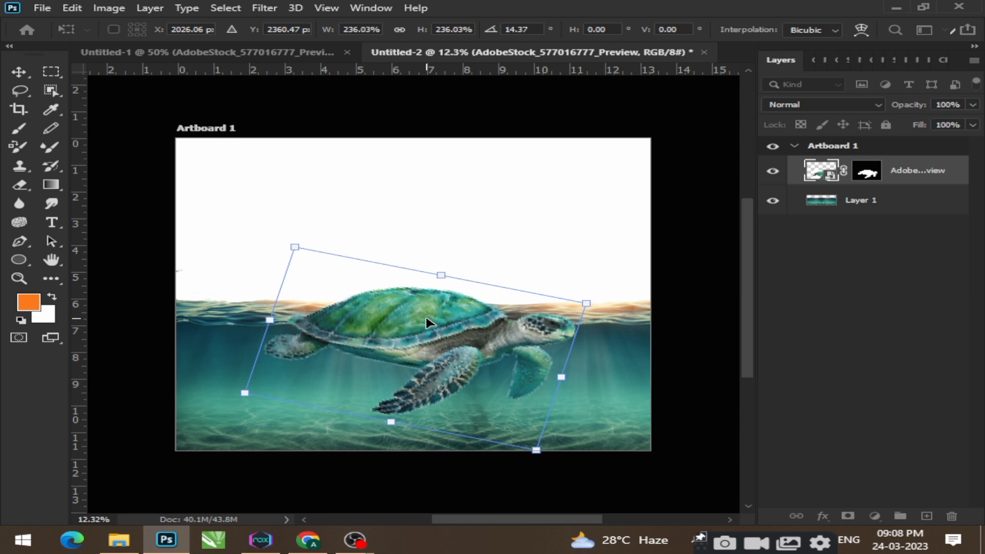
left_click(19, 71)
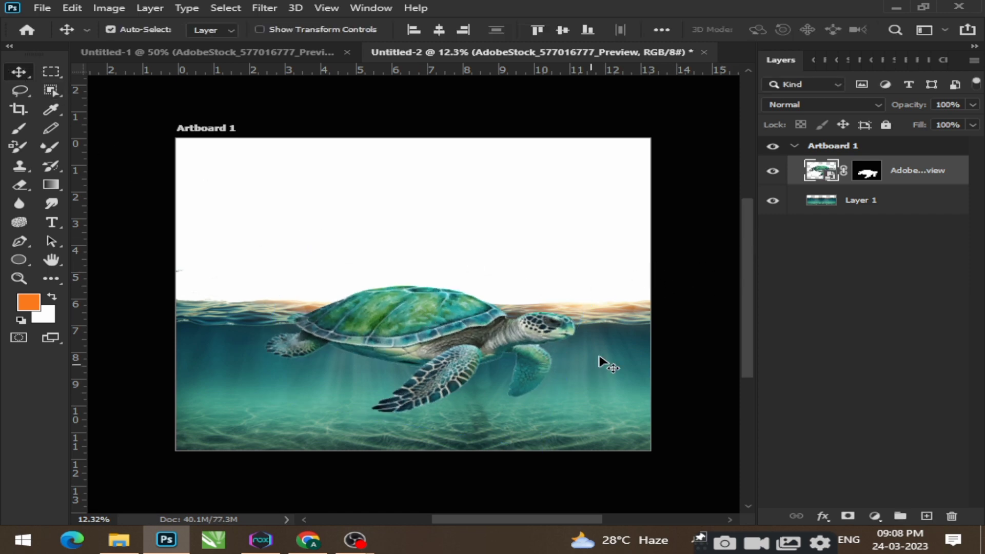
Duplicate Layer 1 above the turtle layer and lower the copy's opacity to 39%
left_click(867, 205)
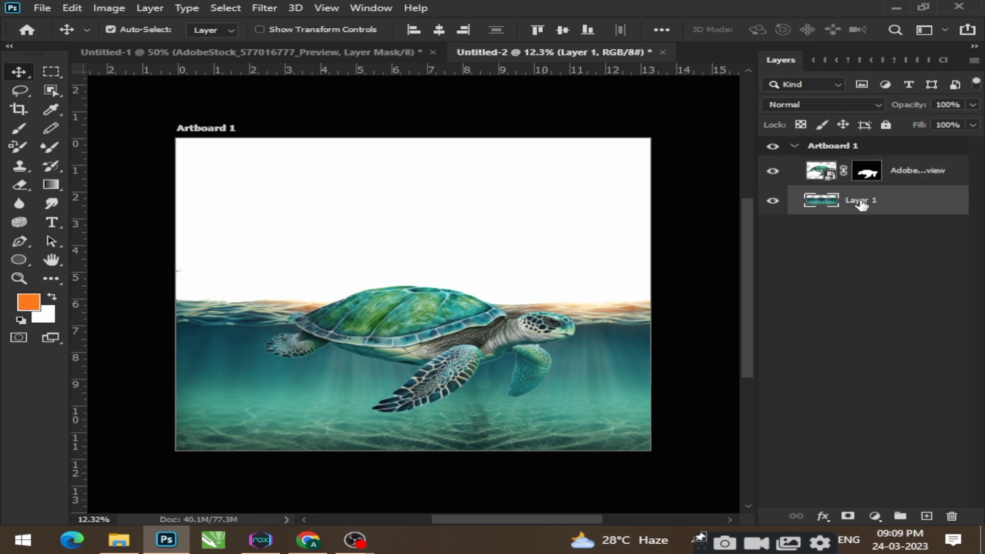
key("ctrl+j")
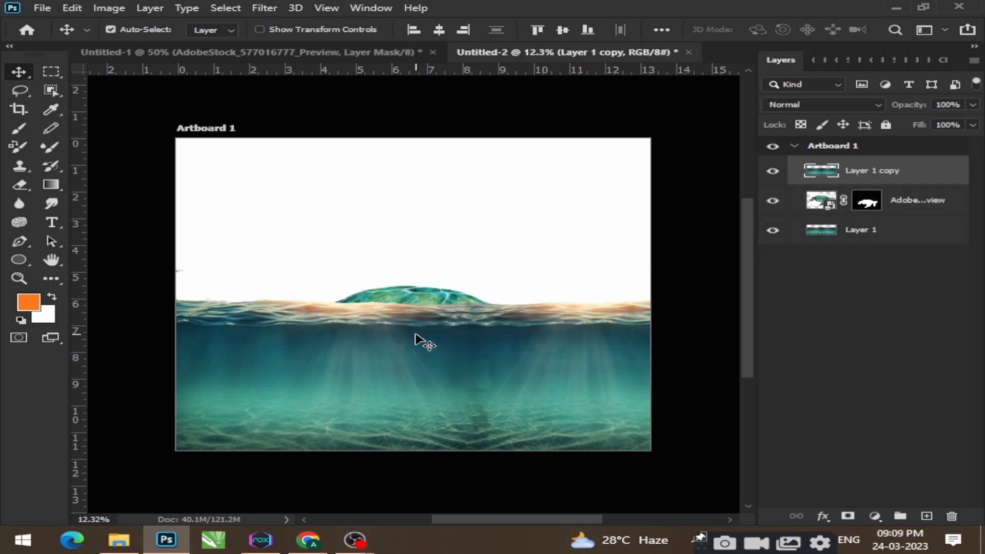
left_click(772, 171)
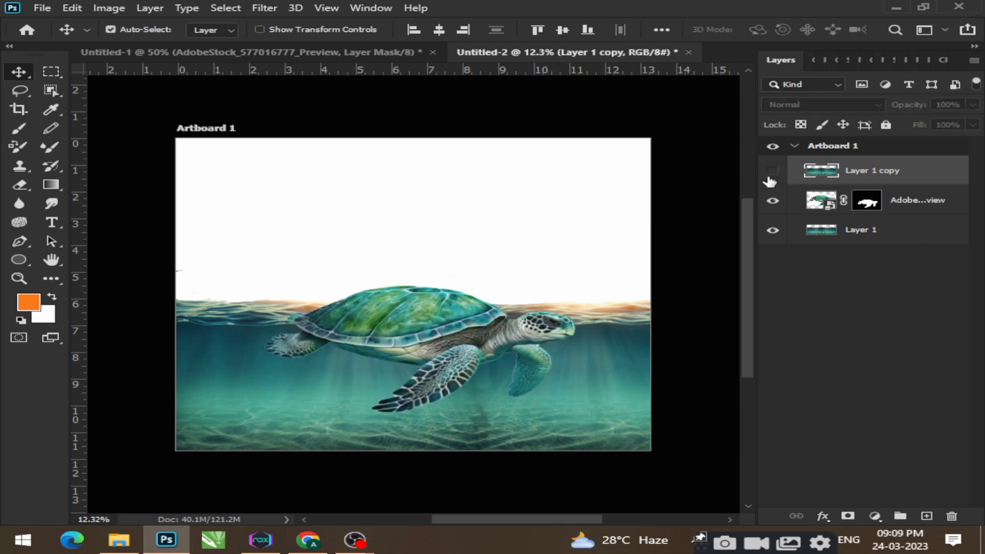
left_click(772, 172)
left_click(973, 105)
left_click_drag(974, 121, 910, 124)
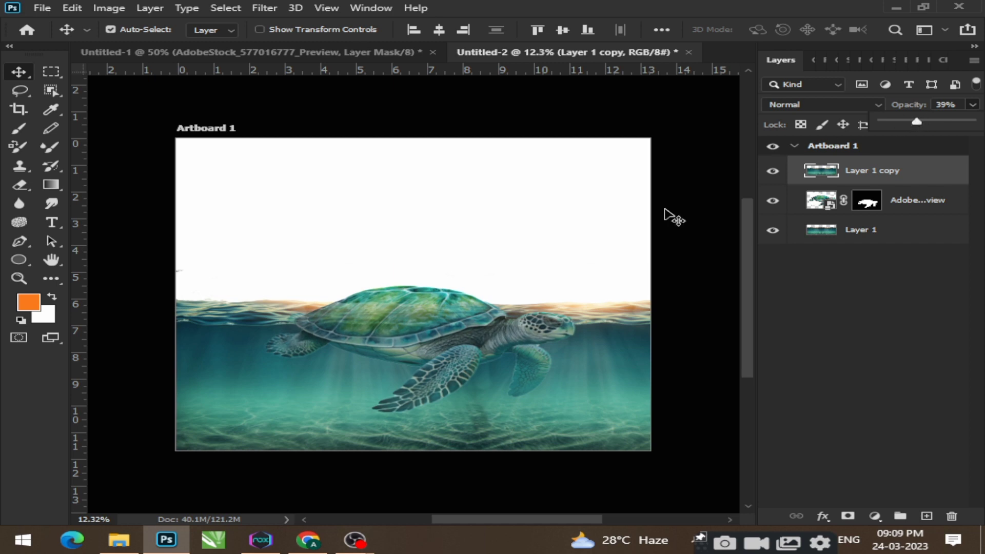
Examine how the turtle blends with the water, checking it with Layer 1 copy and Layer 1 hidden and shown
left_click(424, 303)
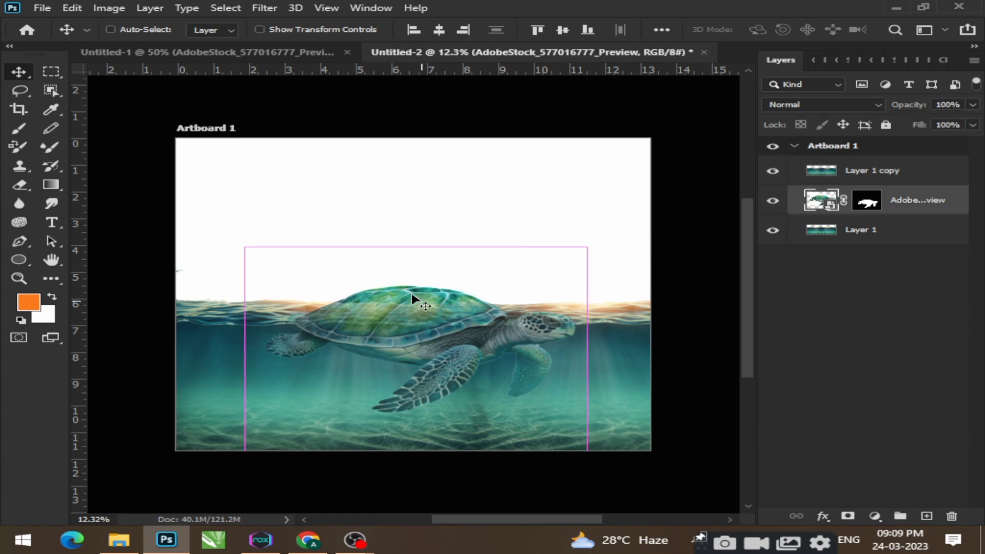
scroll(393, 262, "up", 4)
scroll(400, 267, "down", 3)
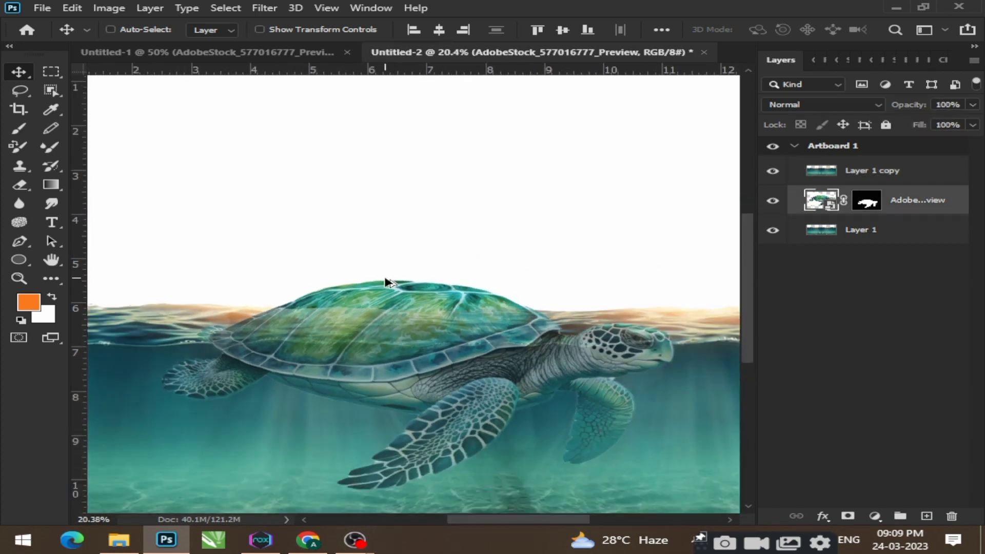
scroll(385, 282, "down", 1)
scroll(490, 339, "down", 1)
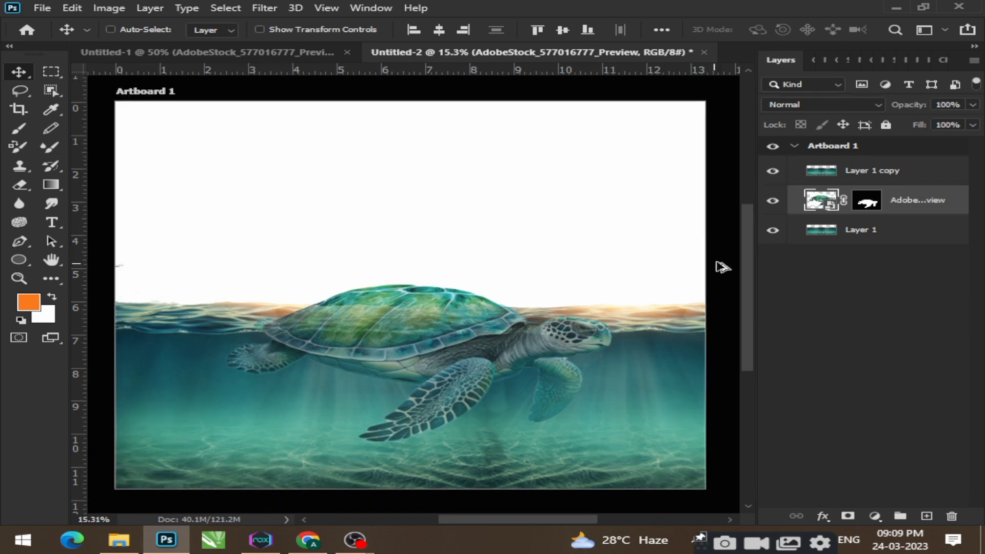
left_click(773, 171)
left_click(773, 170)
left_click(773, 230)
left_click(774, 232)
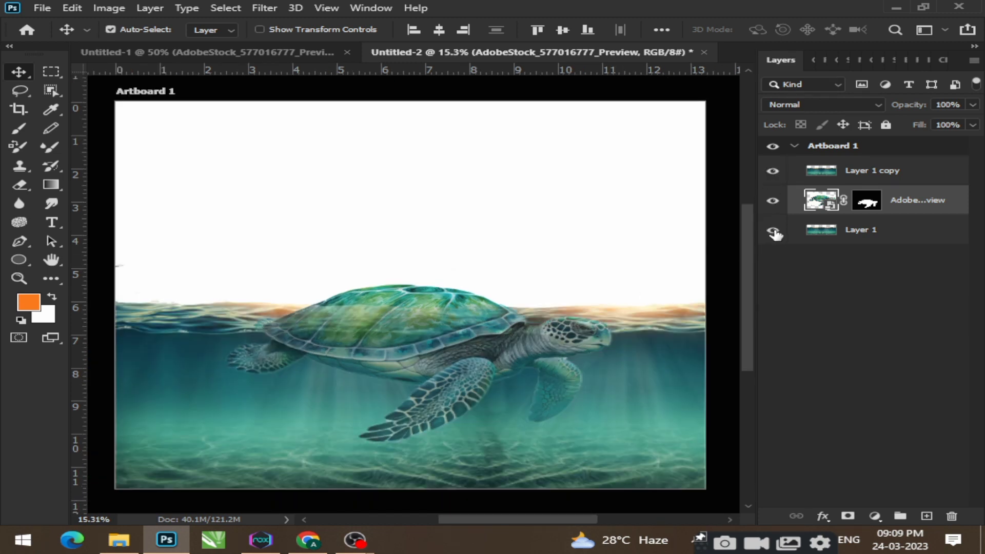
left_click(773, 172)
Set the opacity of Layer 1 copy to 59%
left_click(821, 175)
left_click(972, 105)
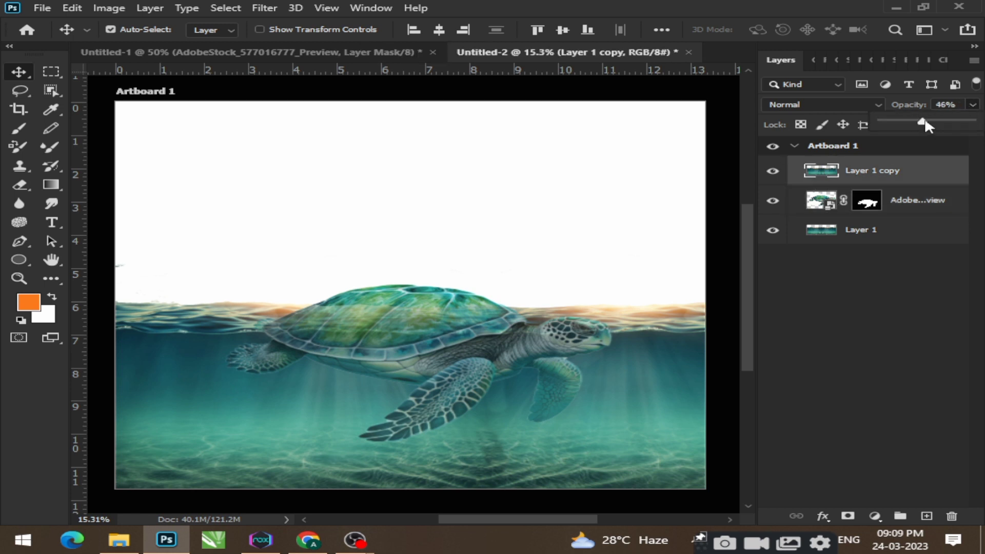
left_click_drag(926, 121, 942, 120)
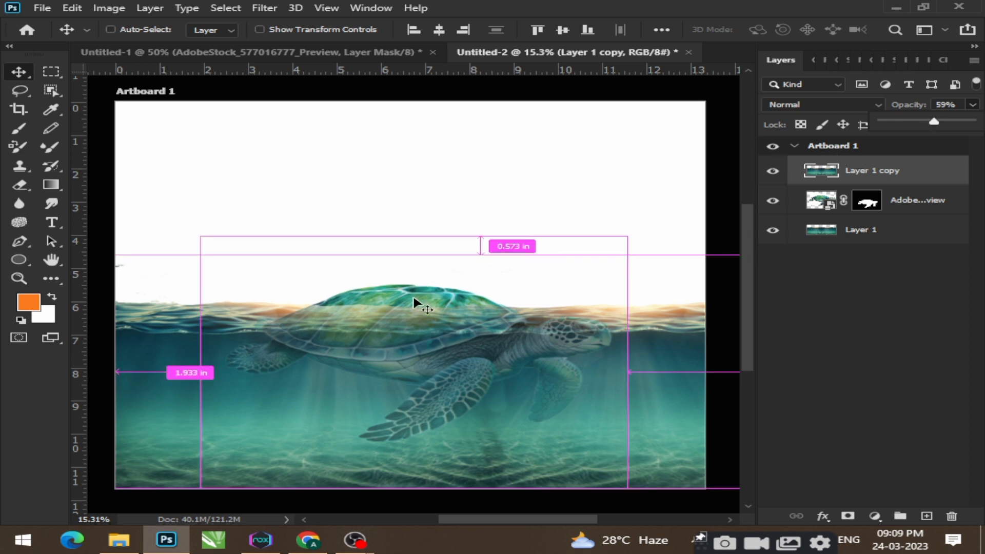
scroll(414, 299, "up", 3)
scroll(415, 300, "down", 4)
scroll(416, 303, "down", 1)
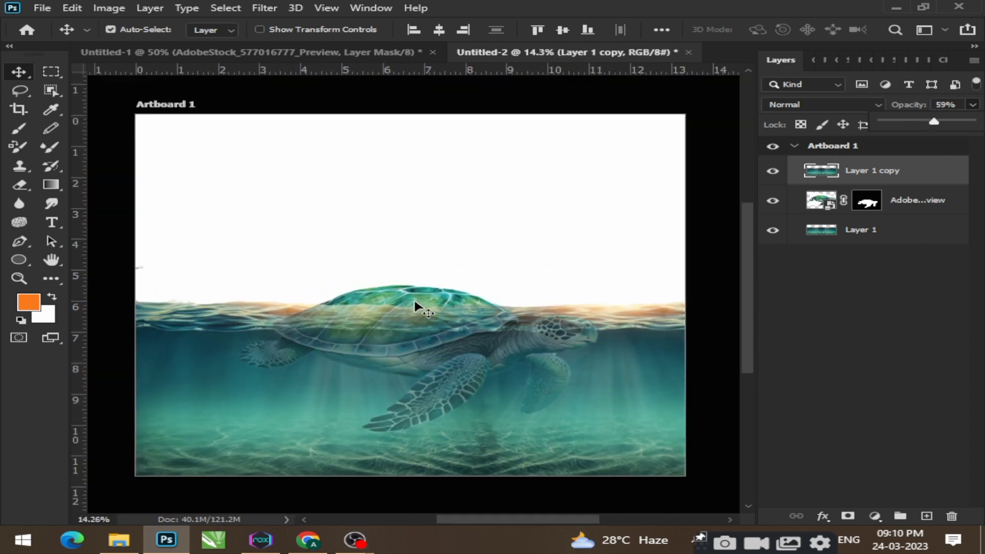
Duplicate the turtle above the water and erase the copy's head, flippers and underside with a 291 px eraser, keeping the shell
left_click_drag(416, 305, 410, 221)
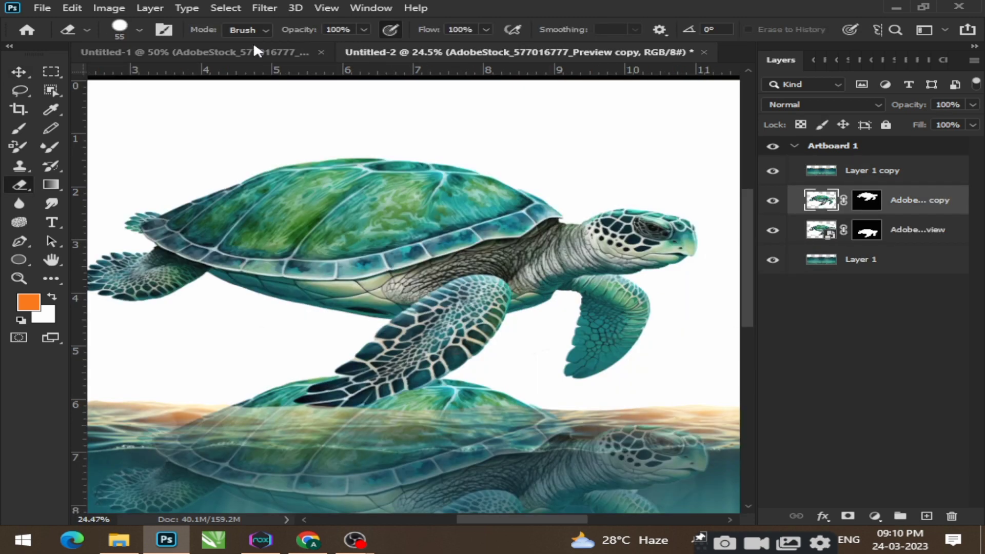
left_click(139, 31)
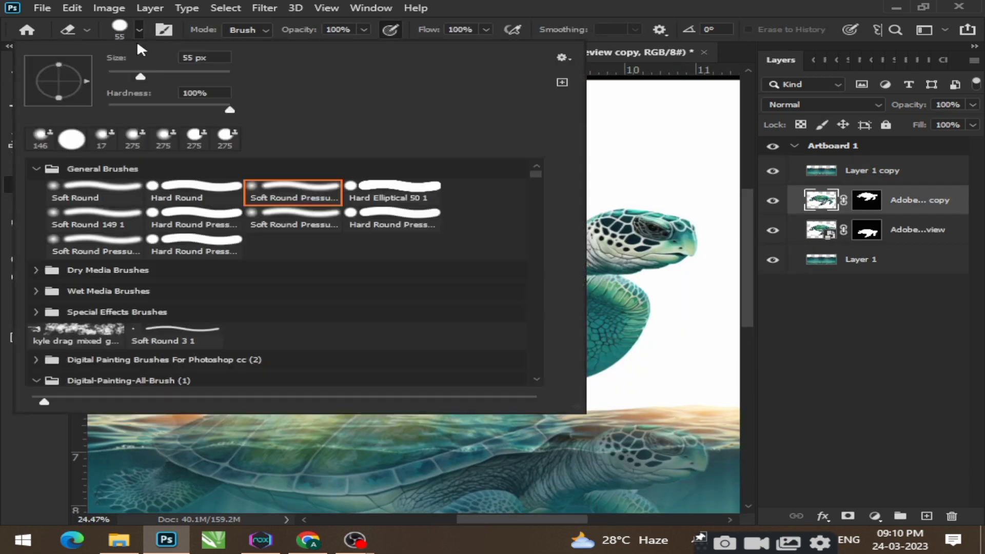
left_click(524, 39)
mouse_move(663, 227)
left_mouse_down()
mouse_move(678, 180)
mouse_move(608, 198)
mouse_move(576, 259)
mouse_move(593, 356)
mouse_move(578, 395)
mouse_move(554, 365)
mouse_move(395, 377)
mouse_move(470, 352)
mouse_move(376, 349)
mouse_move(546, 296)
mouse_move(381, 328)
mouse_move(535, 284)
mouse_move(523, 276)
mouse_move(557, 262)
mouse_move(564, 242)
mouse_move(420, 291)
mouse_move(463, 277)
mouse_move(333, 302)
mouse_move(228, 297)
mouse_move(103, 269)
mouse_move(138, 304)
mouse_move(109, 252)
mouse_move(110, 217)
mouse_move(142, 192)
mouse_move(115, 226)
mouse_move(129, 255)
mouse_move(230, 296)
mouse_move(280, 304)
mouse_move(213, 299)
left_mouse_up()
left_click(503, 251)
left_click_drag(503, 251, 568, 235)
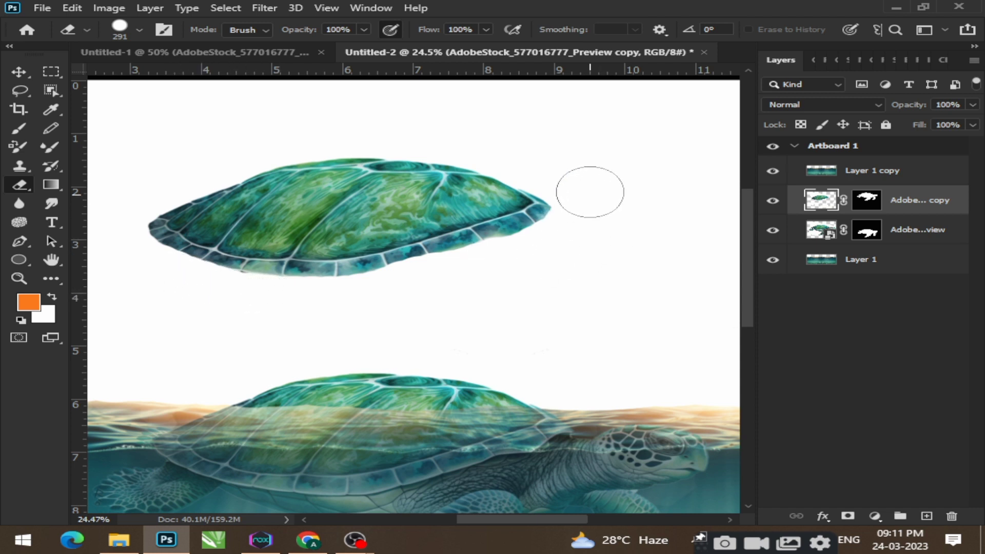
Move the shell copy down over the exposed part of the turtle's shell at the waterline
left_click(18, 72)
left_click_drag(301, 221, 324, 394)
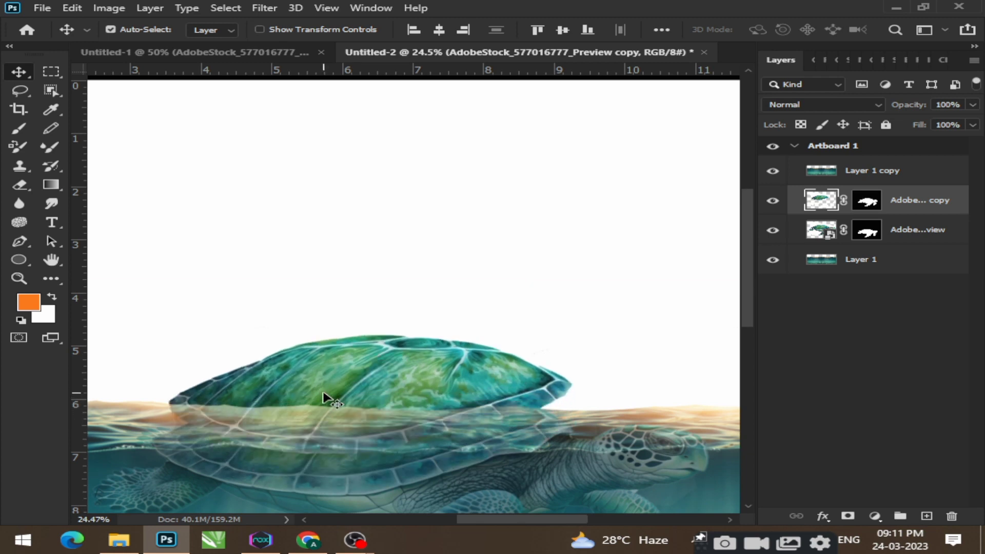
key("ctrl+t")
right_click(352, 359)
left_click(352, 359)
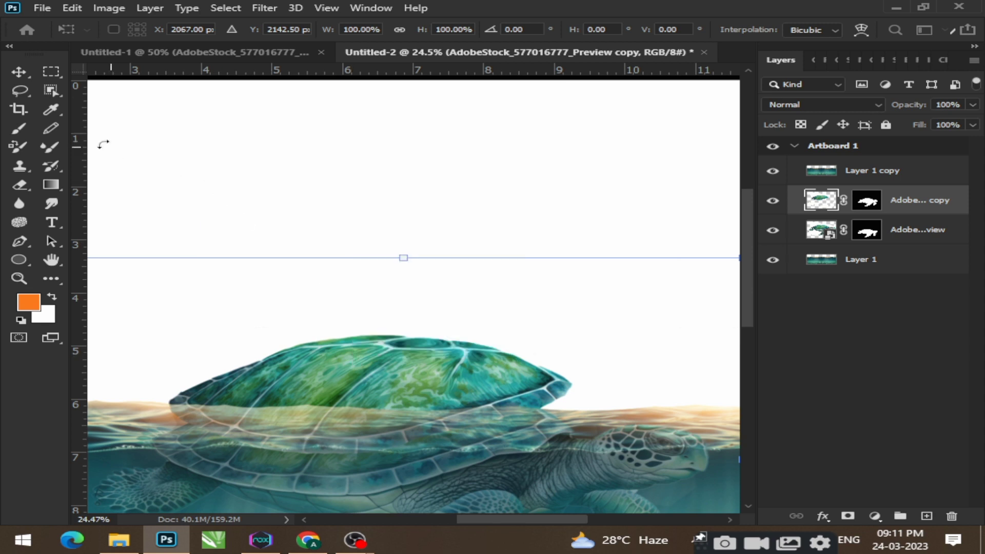
left_click_drag(364, 390, 356, 359)
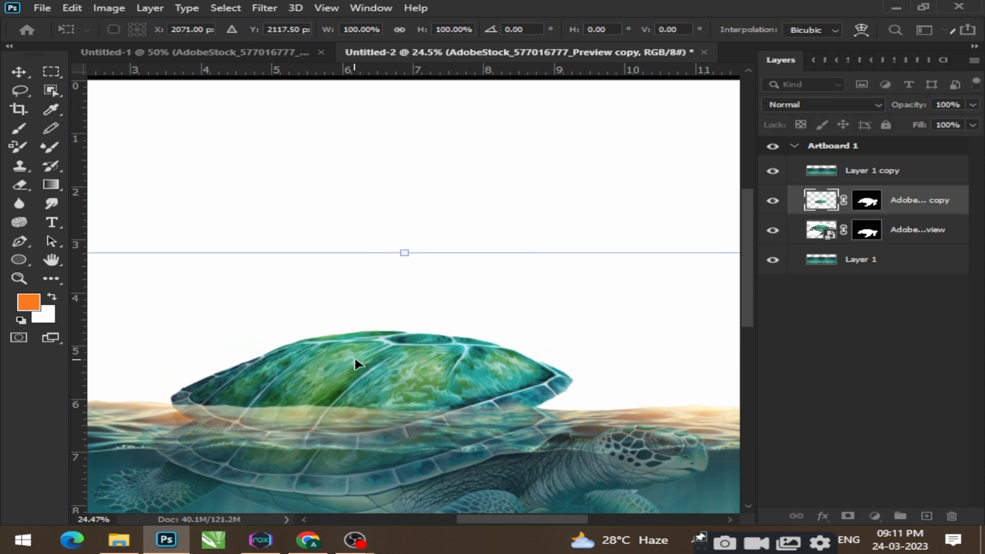
Warp the shell copy with a custom warp, pulling both sides inward and bulging the top edge upward
right_click(362, 364)
left_click(395, 197)
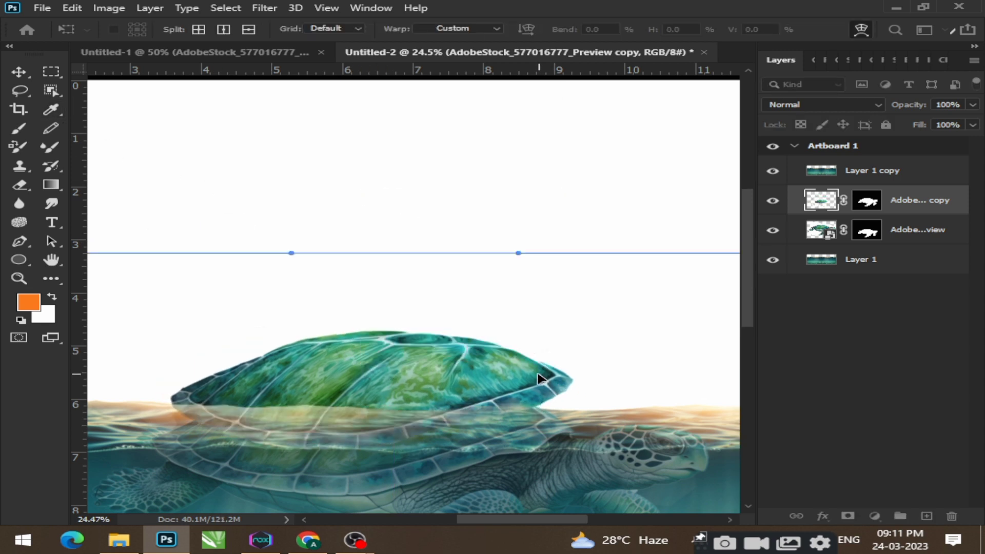
scroll(455, 373, "down", 5)
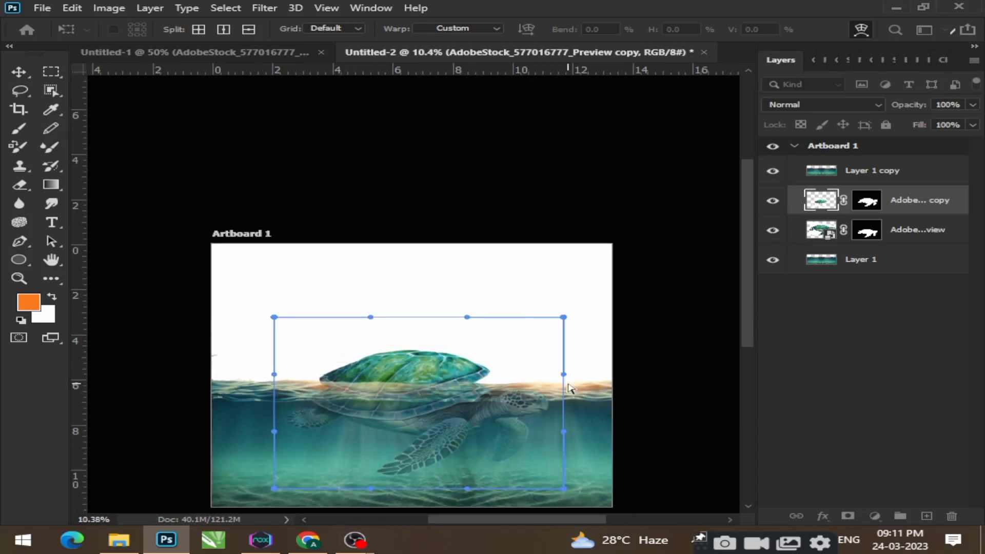
left_click_drag(567, 385, 524, 460)
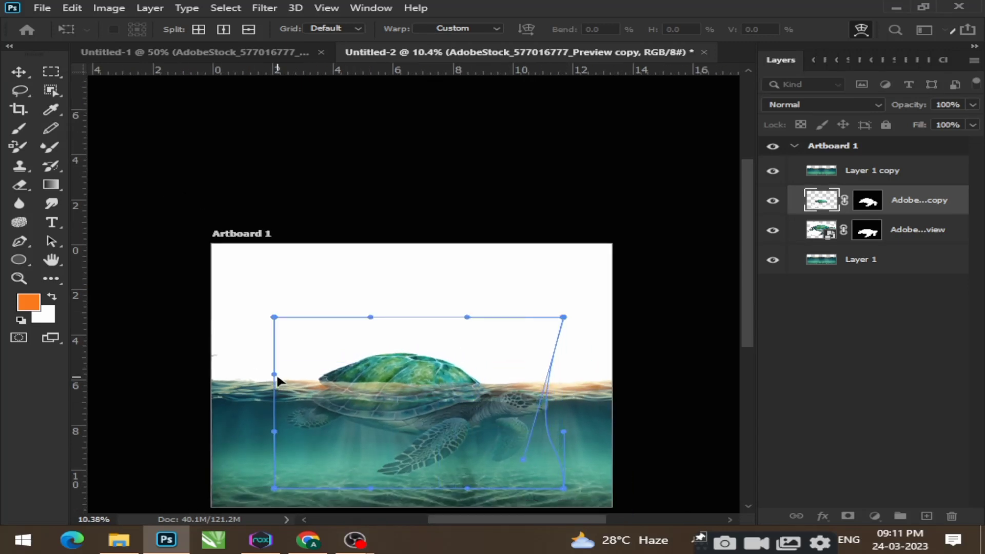
left_click_drag(275, 375, 282, 418)
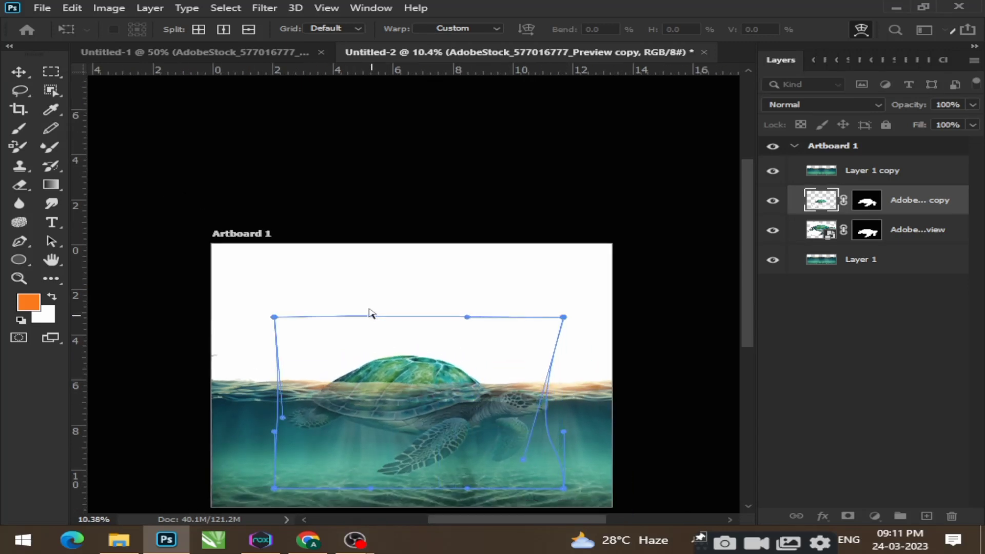
left_click_drag(371, 317, 344, 283)
left_click_drag(467, 317, 485, 311)
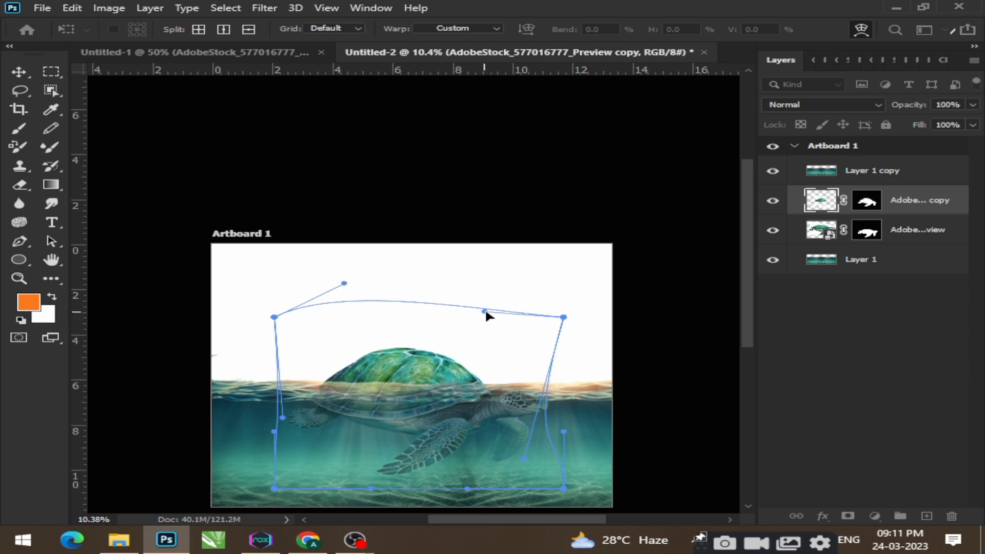
Refine the shell copy's warp by flattening the top curve and straightening the tail-side edge, and apply it
left_click_drag(343, 285, 334, 302)
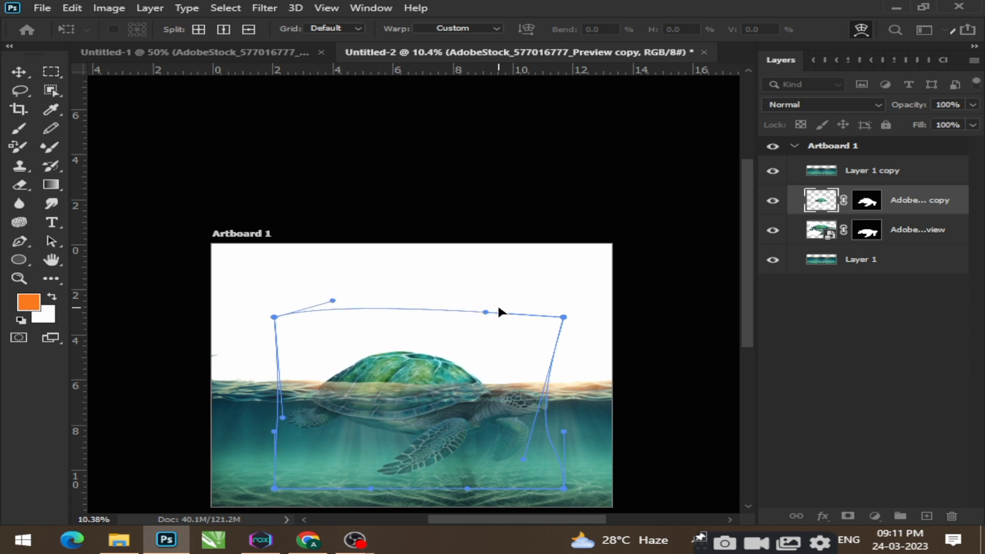
left_click_drag(484, 310, 500, 303)
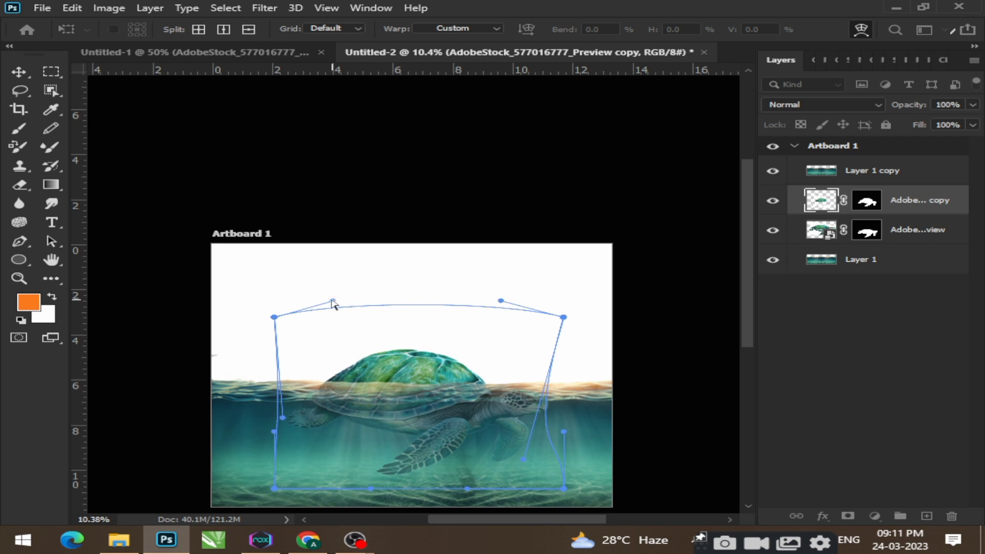
left_click_drag(332, 301, 327, 305)
left_click_drag(282, 419, 275, 433)
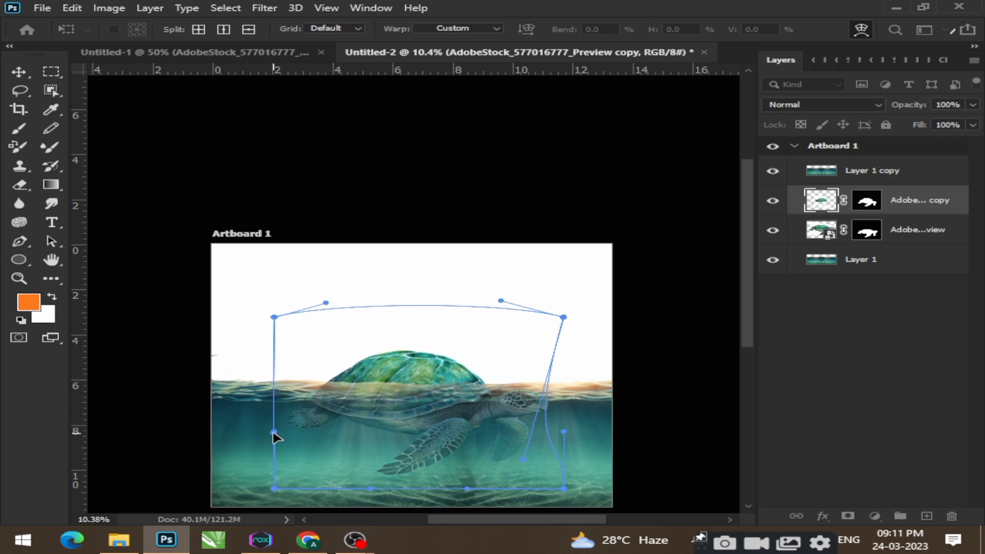
left_click_drag(501, 301, 519, 306)
left_click_drag(523, 465, 524, 493)
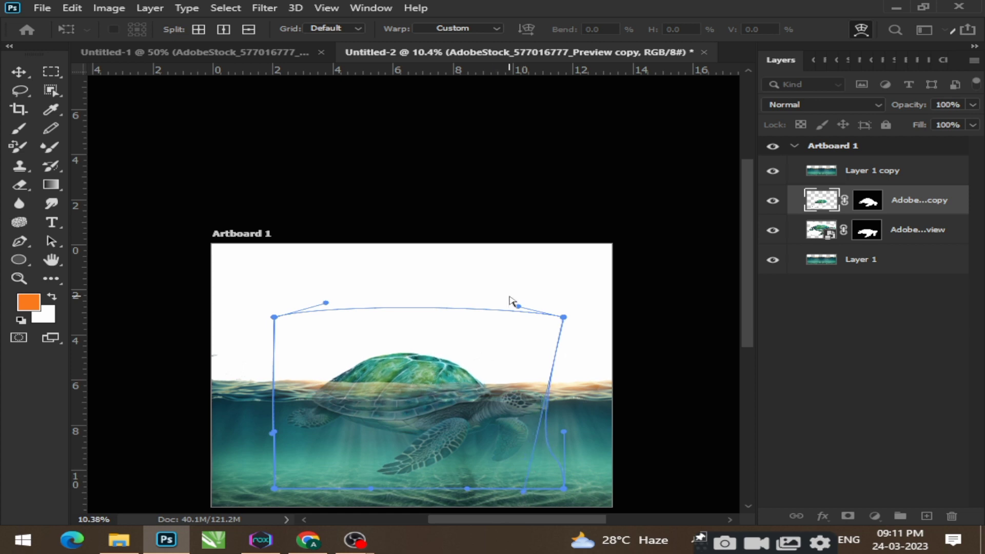
left_click_drag(519, 308, 521, 303)
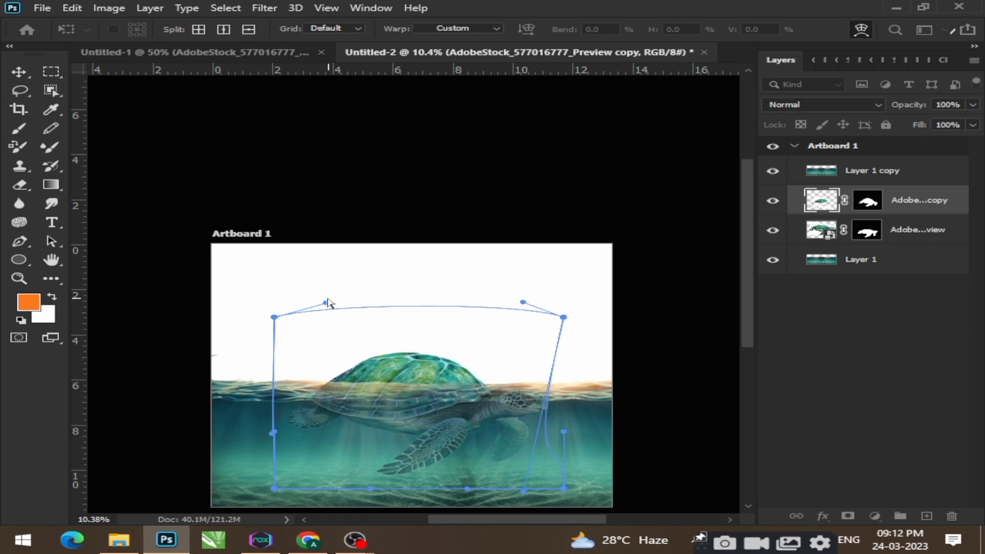
left_click_drag(327, 307, 321, 309)
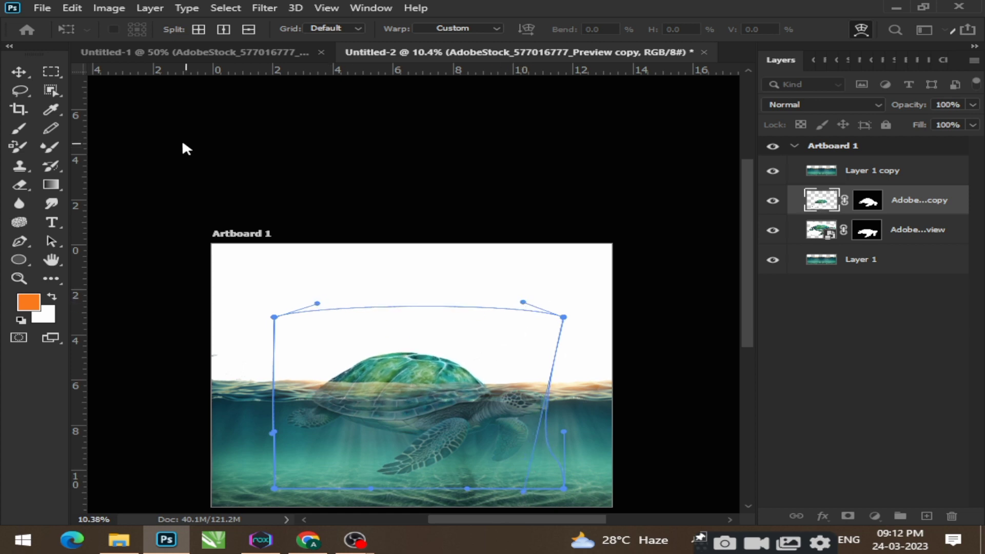
left_click(19, 72)
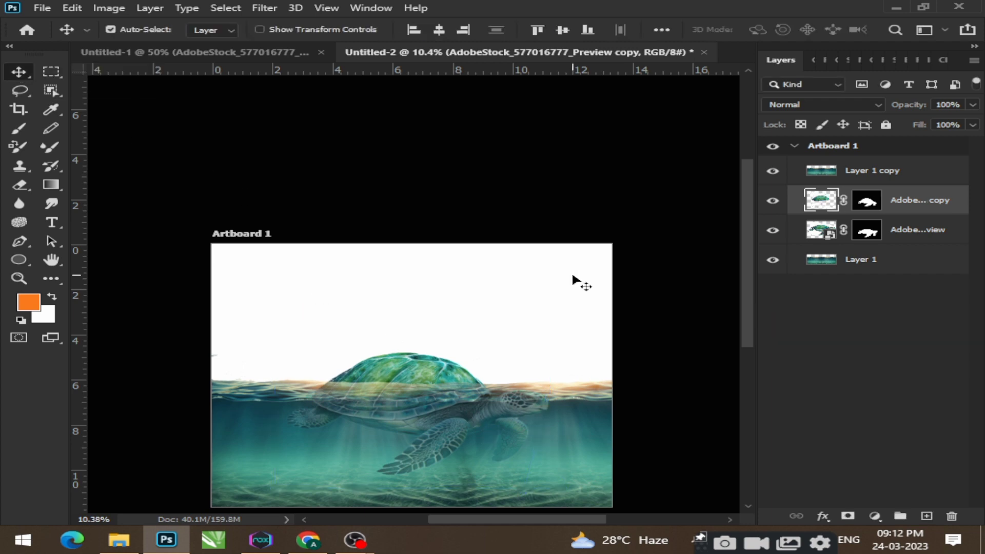
Set the opacity of Layer 1 copy to 50%
left_click(867, 175)
left_click(973, 106)
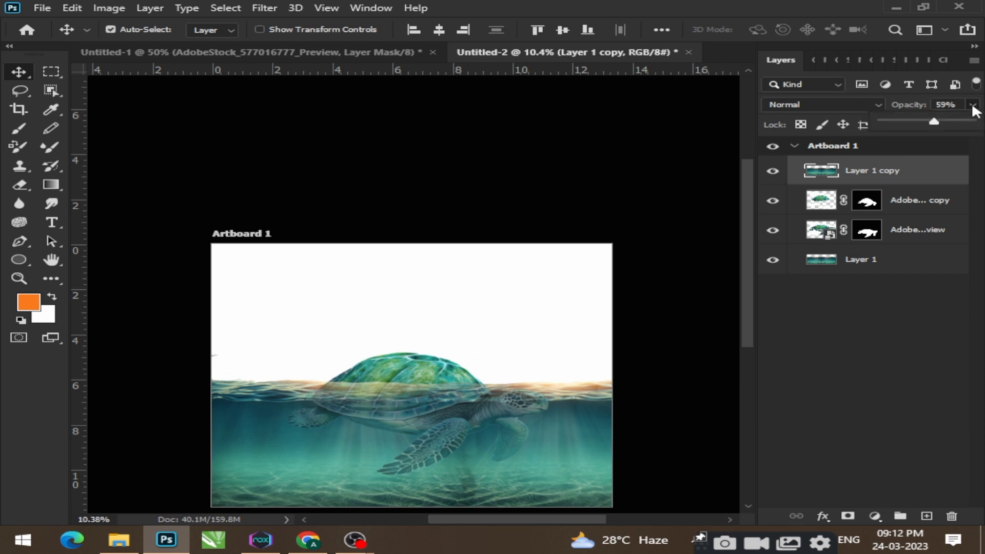
left_click_drag(920, 118, 918, 118)
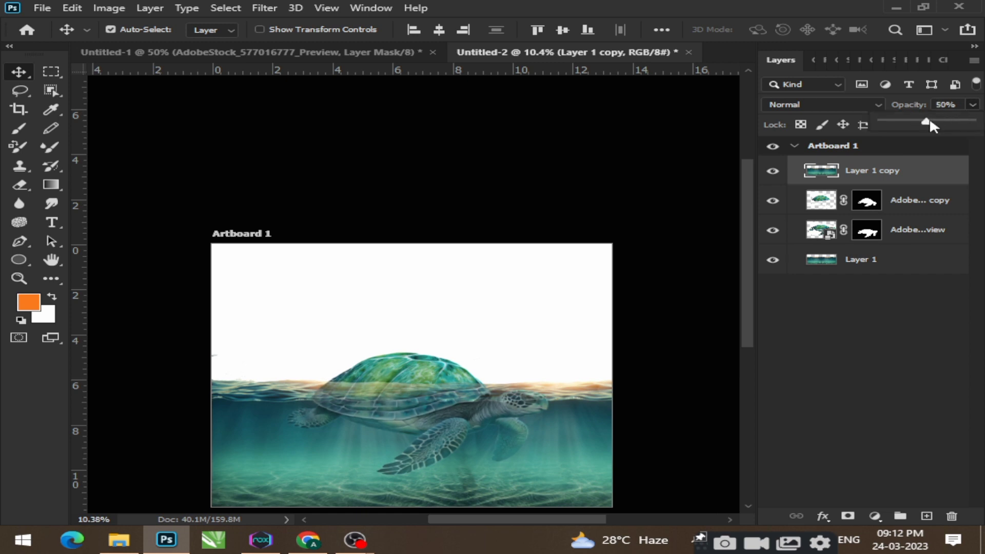
left_click(926, 122)
Draw an ellipse about 43 × 33 px over the turtle's eyeball
key("ctrl")
scroll(390, 413, "up", 4)
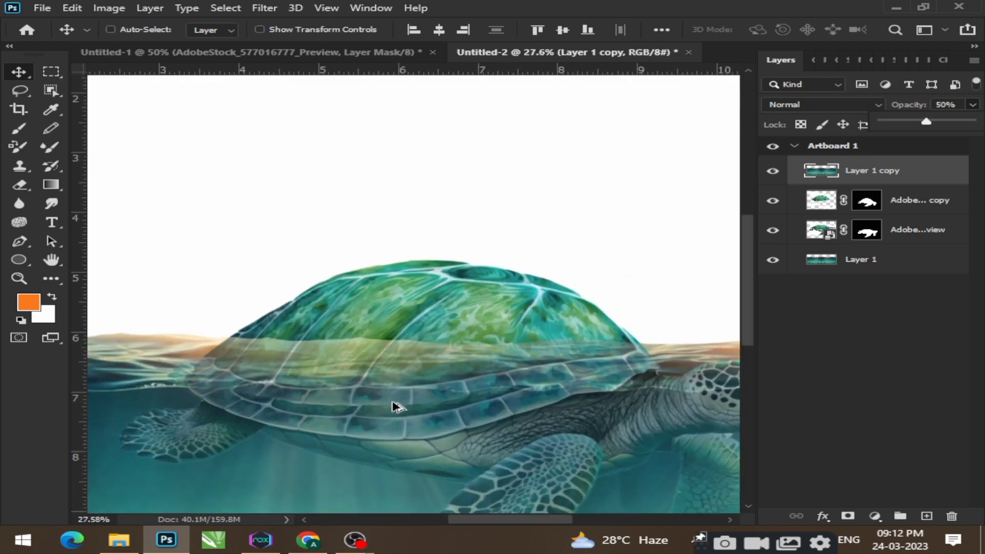
scroll(396, 407, "down", 3)
scroll(594, 401, "up", 9)
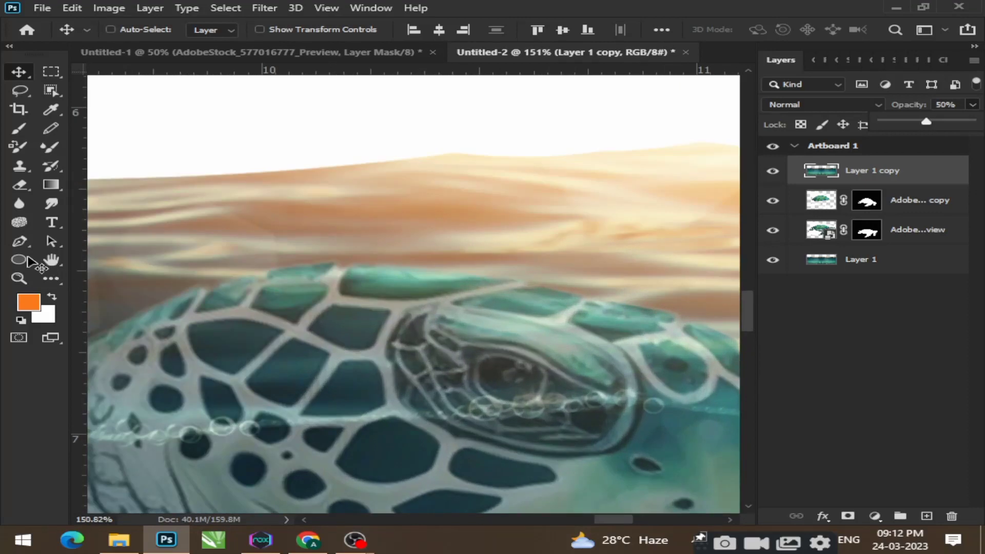
left_click(25, 259)
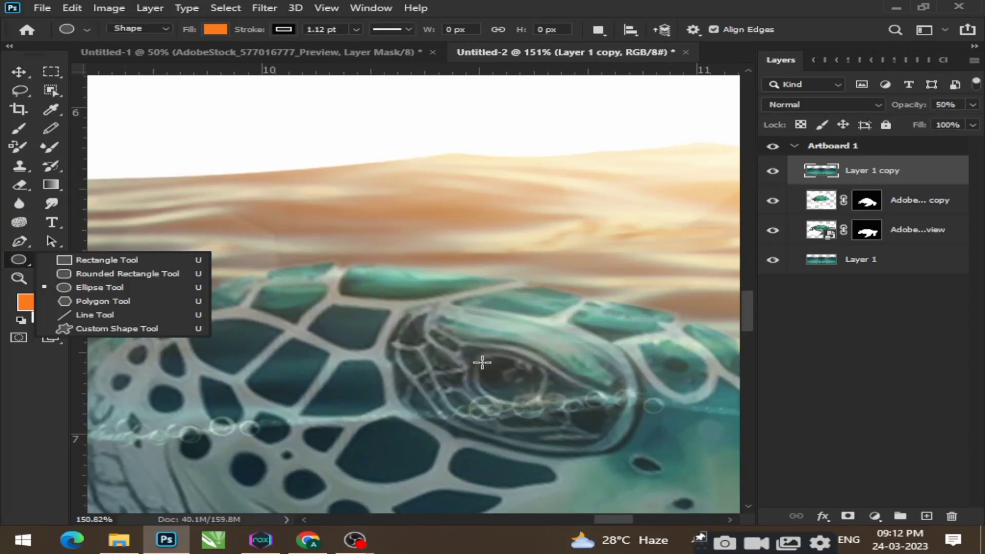
left_click_drag(482, 363, 544, 397)
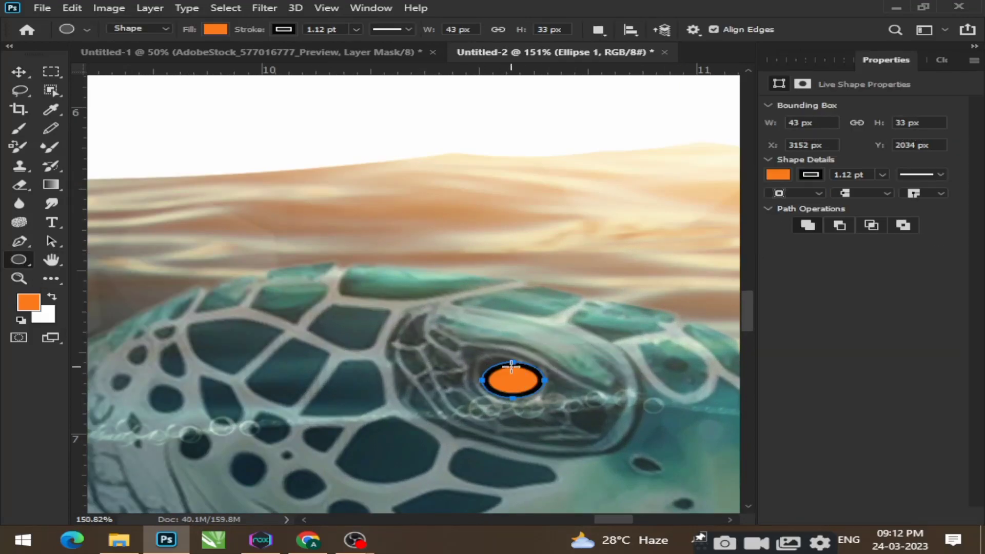
Enlarge the eye ellipse to about 109% and rotate it about 20° clockwise to follow the eye's slant
left_click(16, 72)
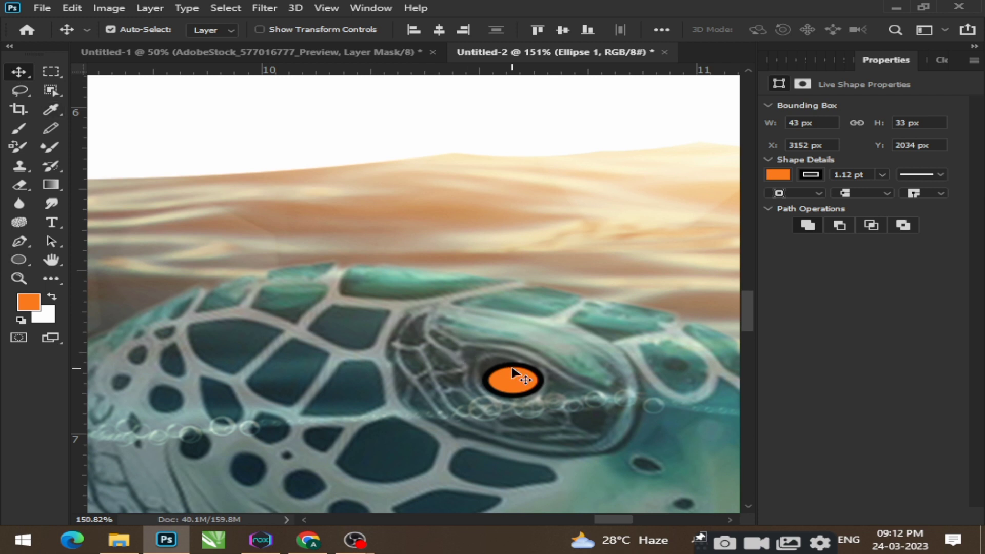
key("ctrl+t")
left_click_drag(482, 361, 475, 359)
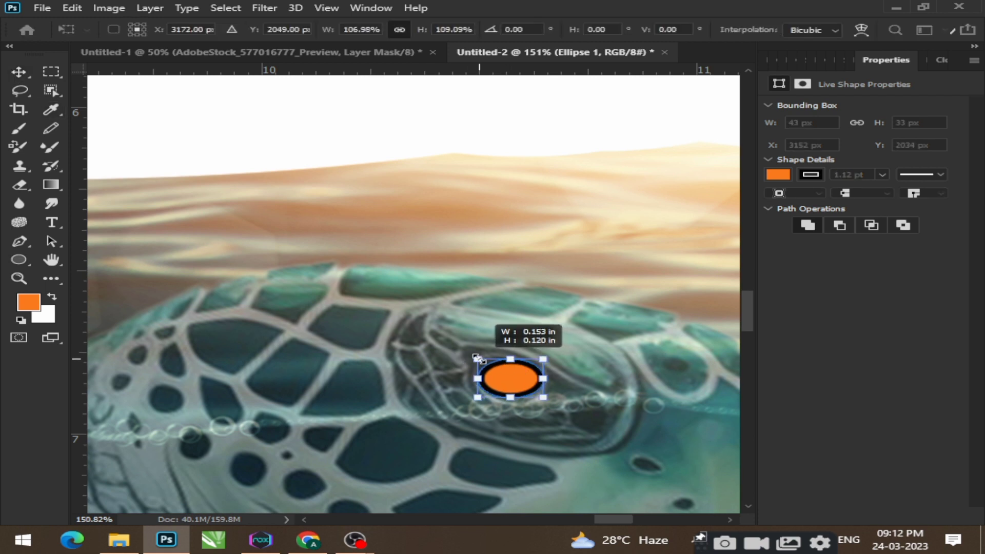
left_click_drag(553, 352, 563, 366)
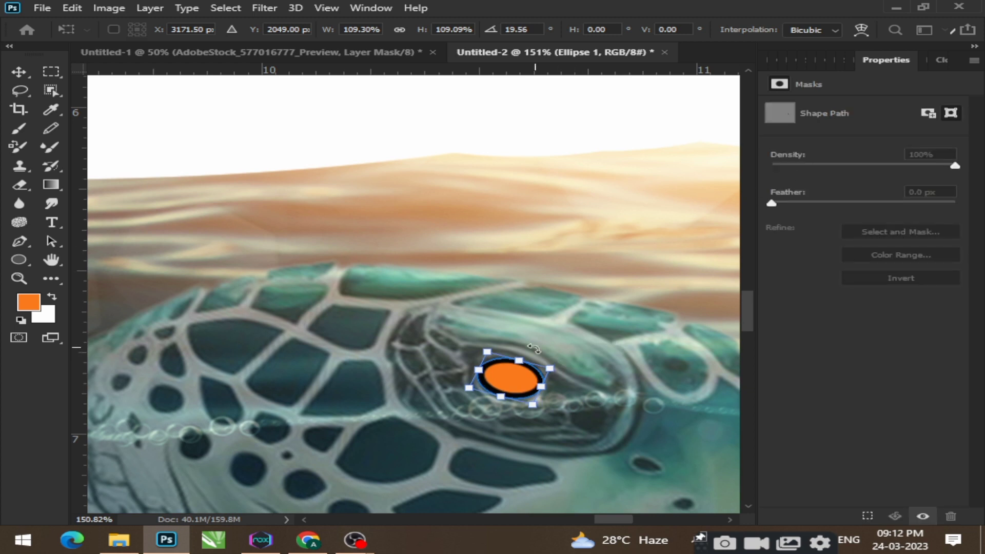
Change the eye ellipse's fill to black
right_click(19, 260)
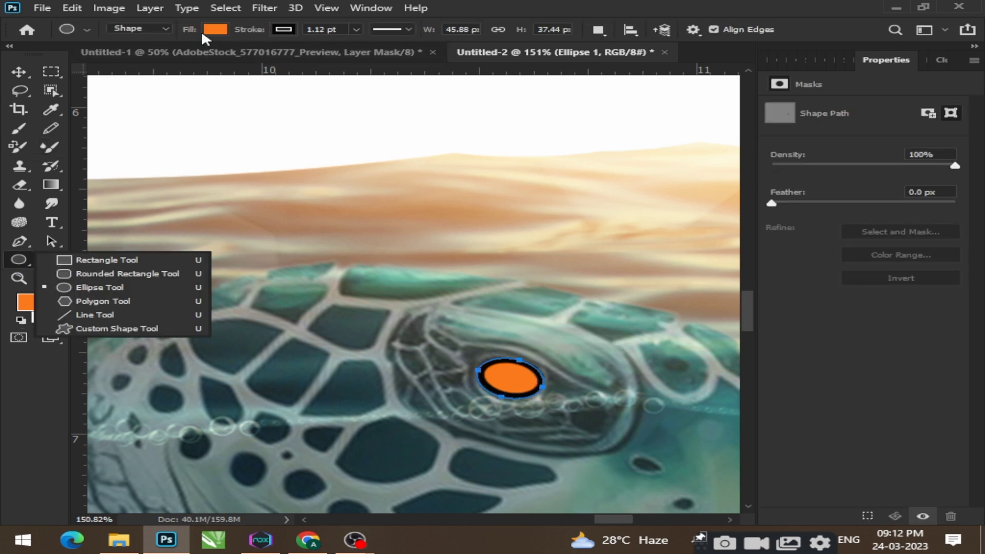
left_click(215, 30)
left_click(100, 105)
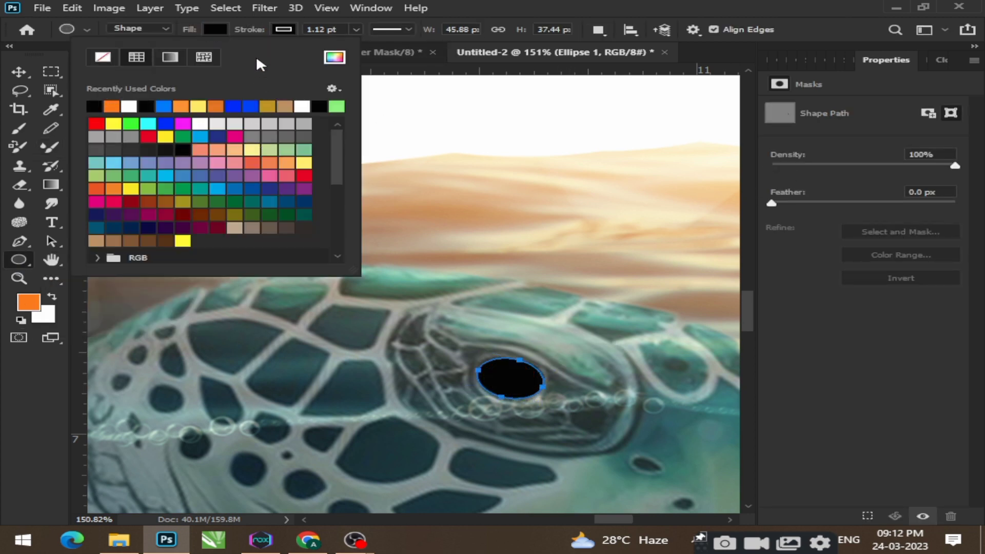
left_click(214, 30)
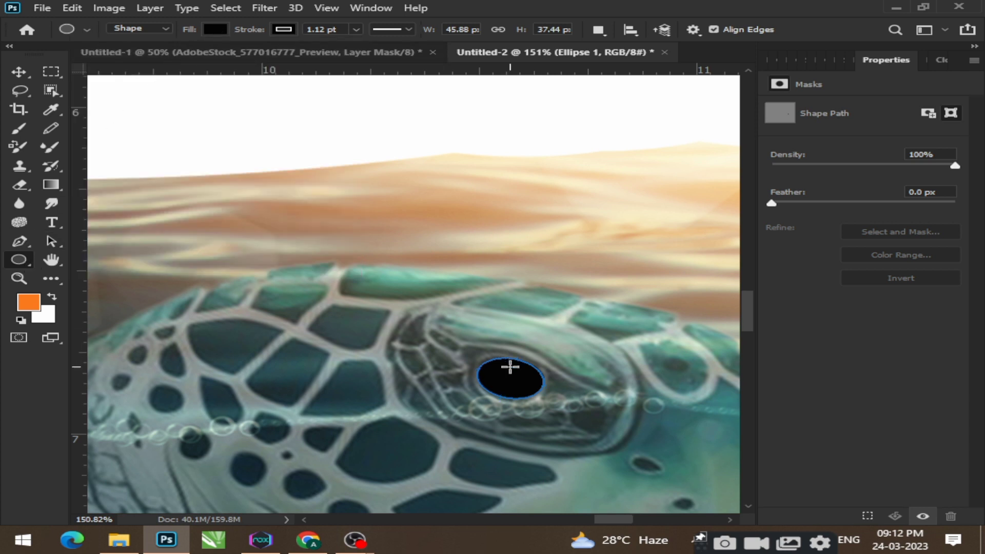
Draw a highlight ellipse about 12 × 10 px inside the black eye and make its fill and stroke white
left_click_drag(520, 377, 531, 380)
left_click(778, 174)
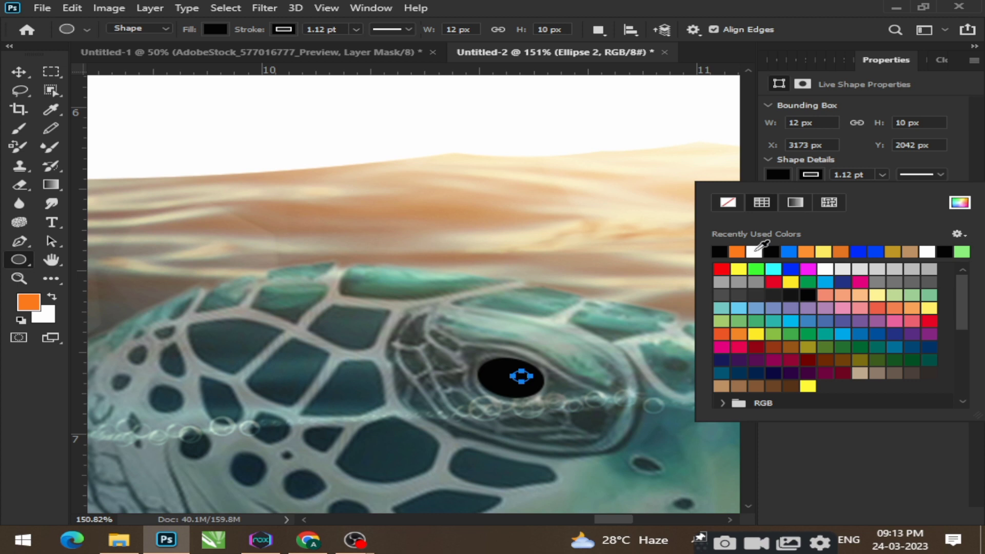
left_click(720, 251)
left_click(720, 252)
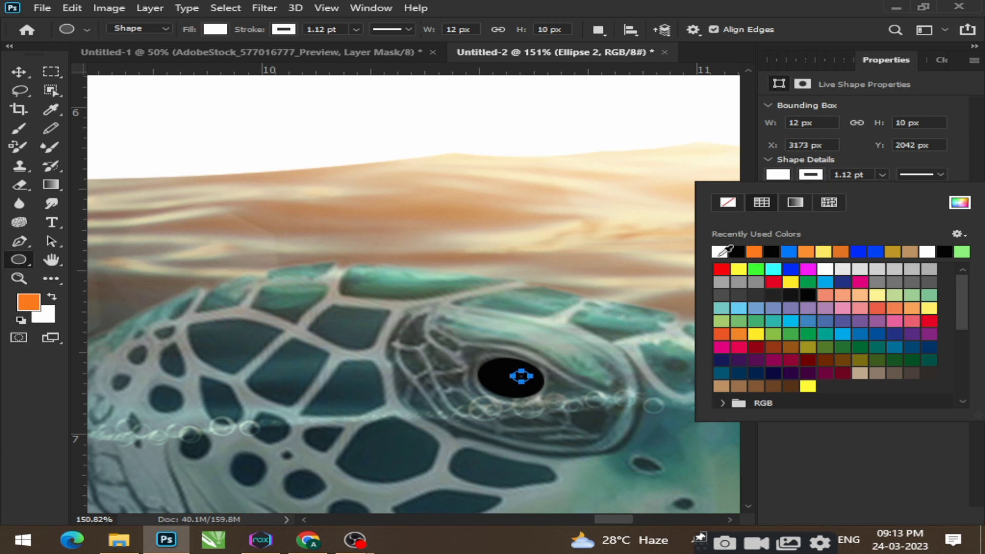
left_click(19, 71)
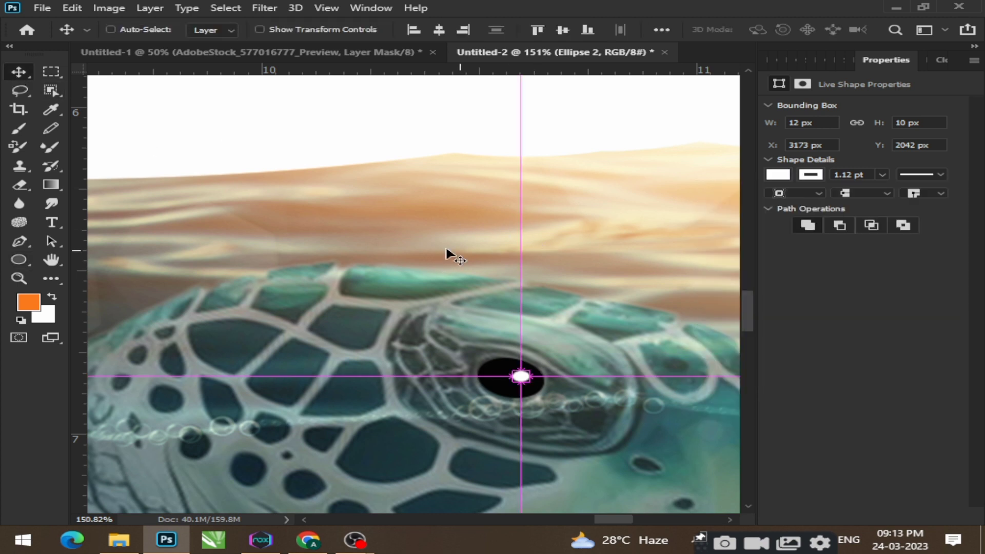
Shift the white highlight slightly toward the pupil's upper centre and enlarge it to about 17 × 14 px
scroll(447, 251, "down", 5)
scroll(520, 241, "down", 3)
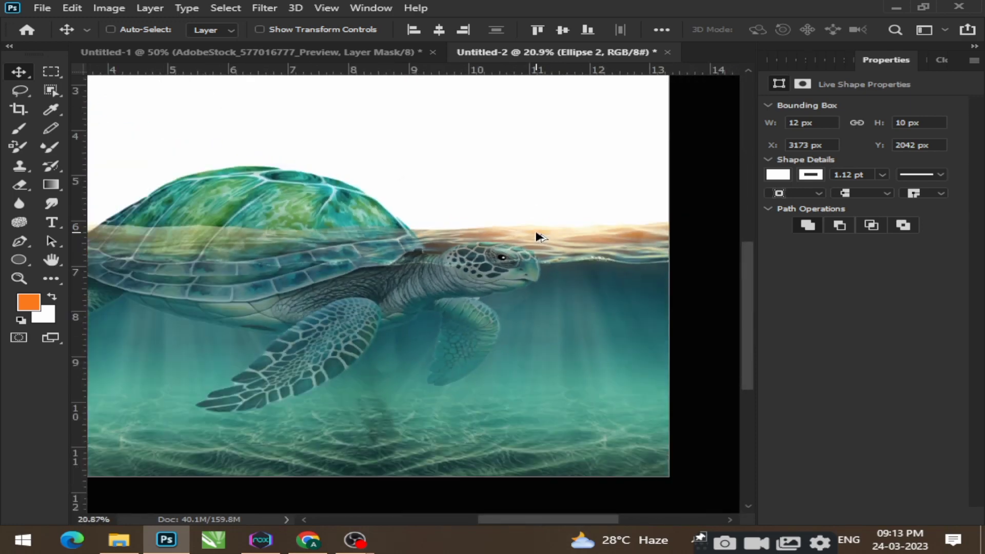
scroll(529, 238, "up", 4)
scroll(520, 270, "up", 4)
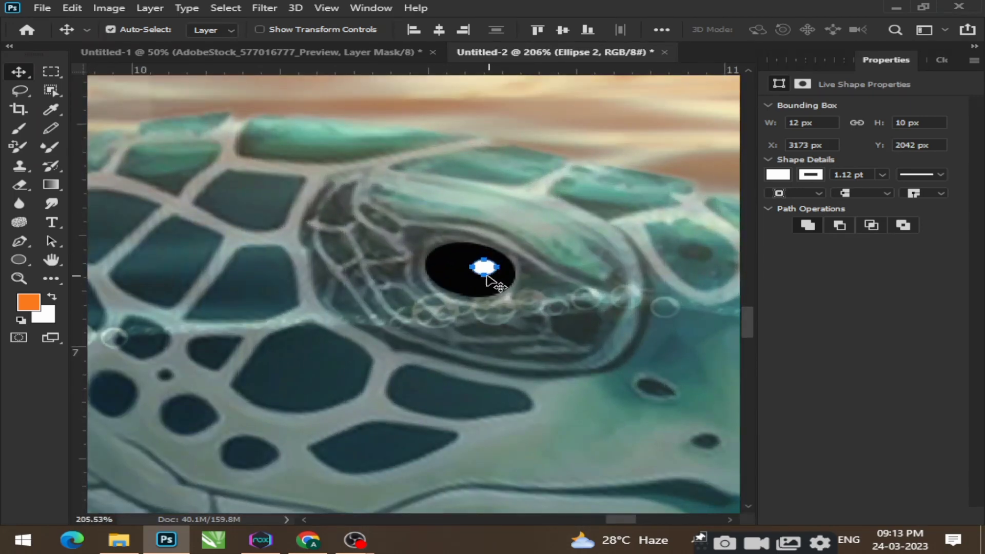
mouse_move(481, 270)
left_mouse_down()
mouse_move(501, 276)
mouse_move(475, 261)
mouse_move(510, 286)
mouse_move(473, 267)
left_mouse_up()
key("ctrl+t")
scroll(488, 264, "up", 3)
left_click(265, 8)
left_click(16, 72)
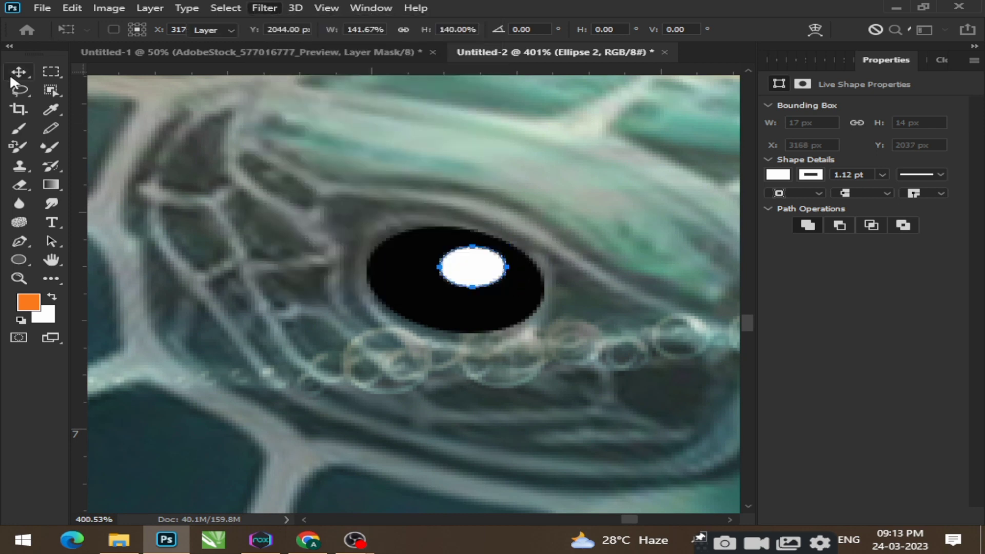
Convert the white highlight for smart filters and soften its edge with a Gaussian Blur
left_click(264, 8)
left_click(308, 45)
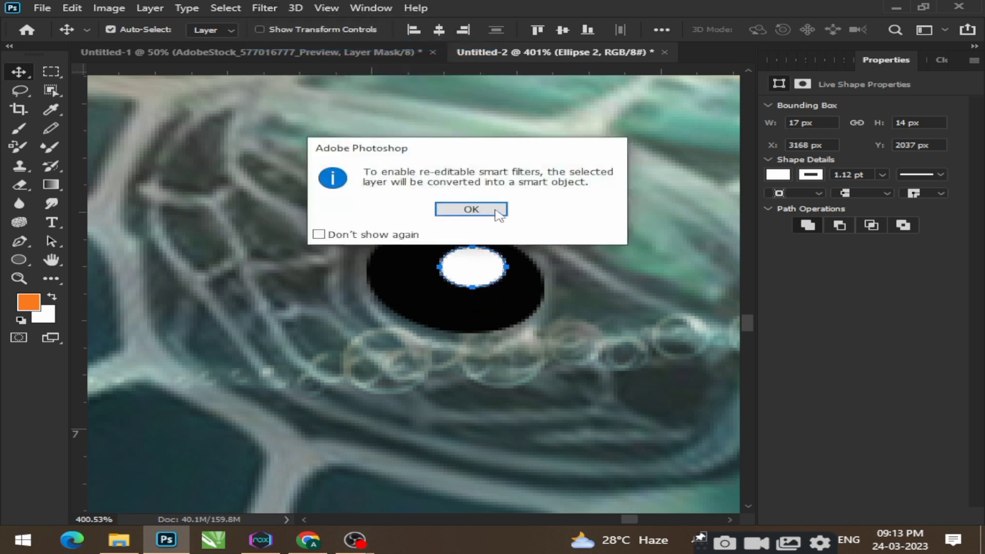
left_click(477, 210)
left_click(277, 8)
mouse_move(353, 172)
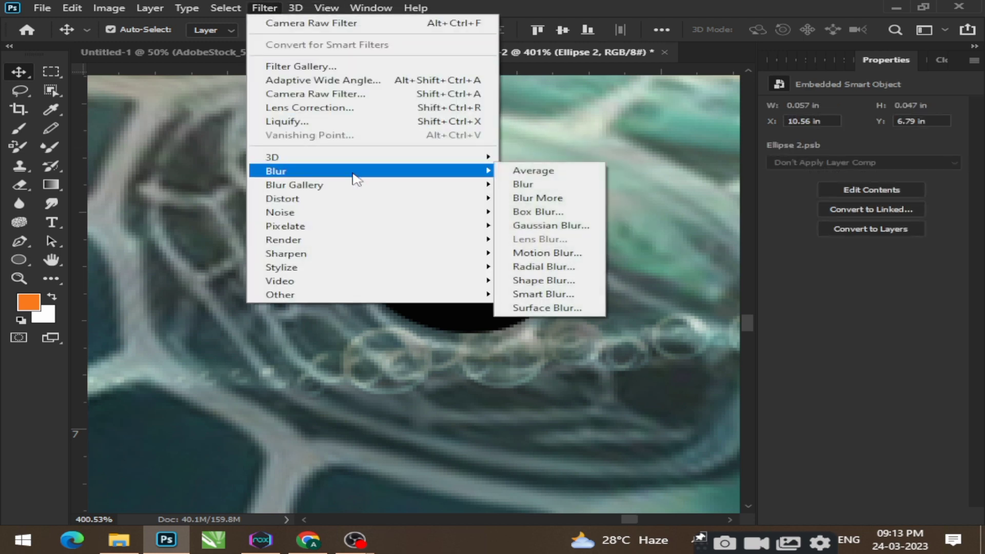
left_click(552, 226)
left_click_drag(715, 319, 666, 314)
left_click(892, 122)
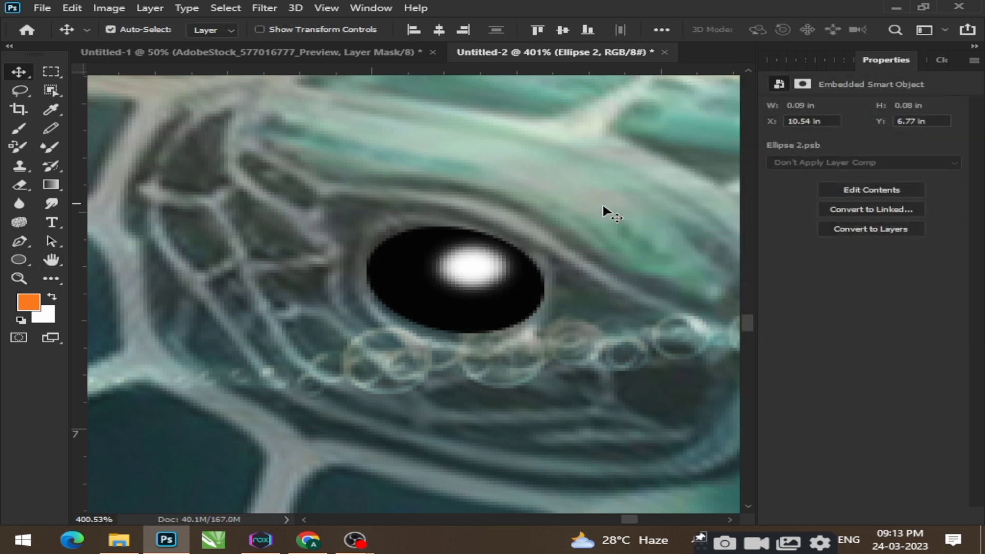
Warp the turtle shell copy again, bowing the lower edge of its warp grid downward, and apply it
scroll(413, 232, "down", 5, "alt")
scroll(413, 235, "down", 12, "alt")
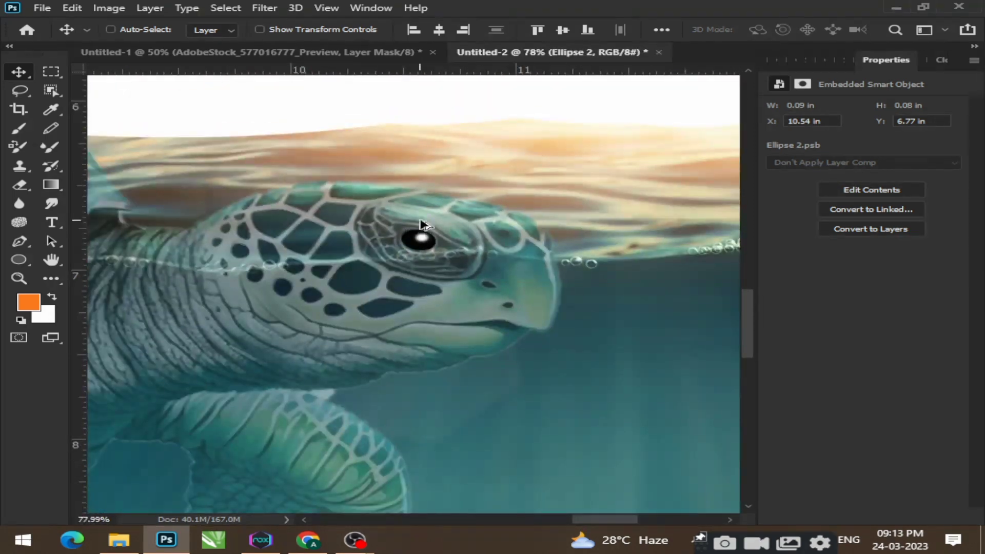
scroll(257, 213, "up", 5, "alt")
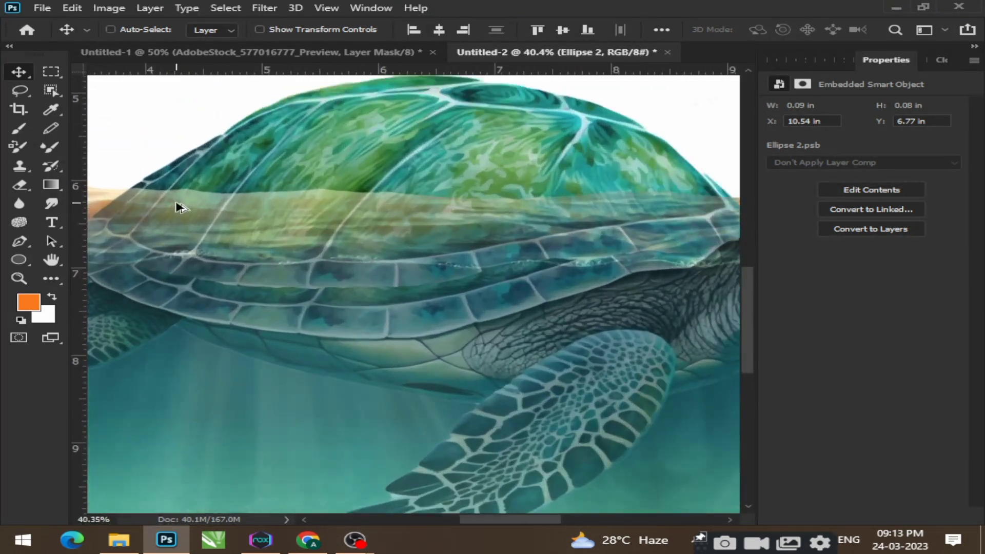
left_click_drag(176, 207, 362, 216)
left_click(374, 147, "ctrl")
key("ctrl+t")
scroll(363, 217, "down", 5, "alt")
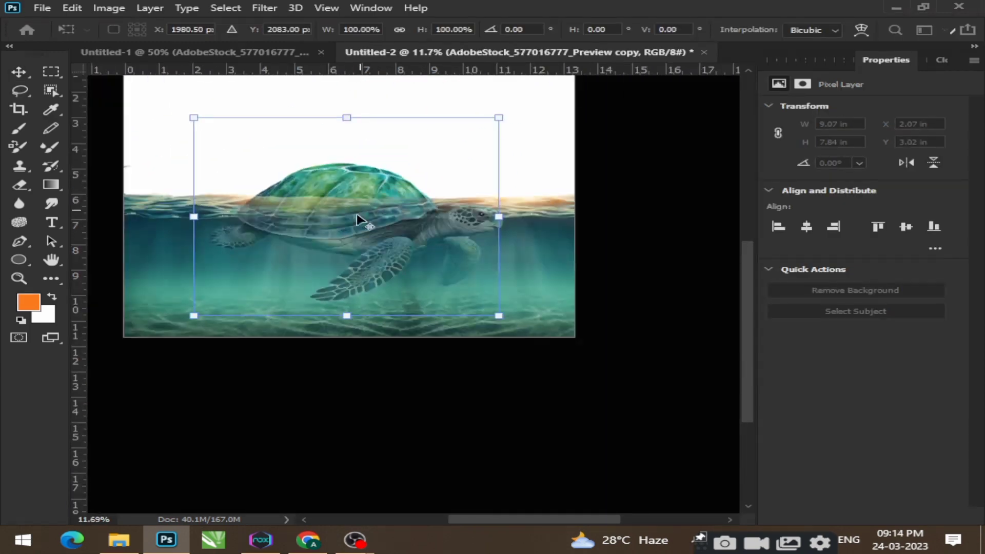
right_click(303, 216)
left_click(348, 277)
scroll(315, 260, "up", 3, "alt")
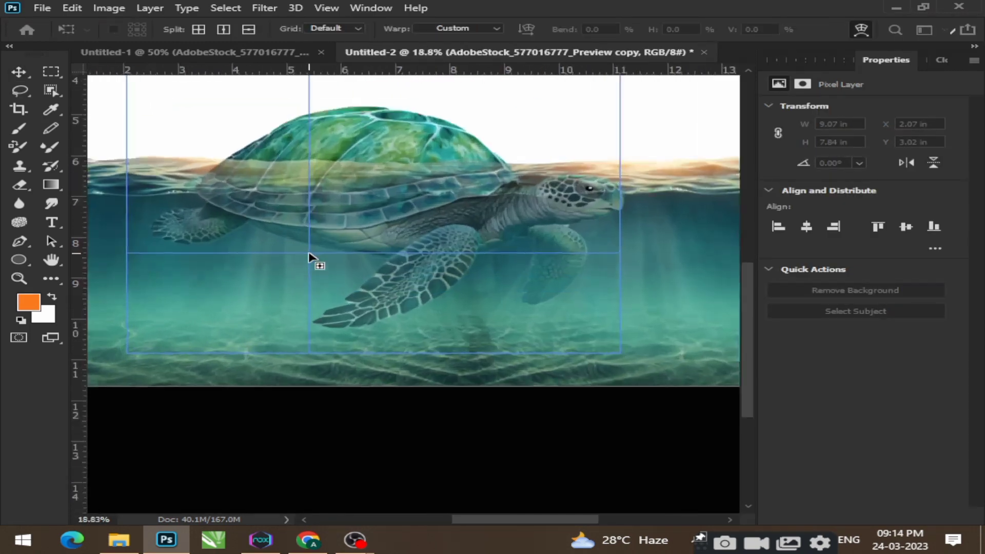
left_click_drag(289, 365, 300, 450)
left_click_drag(471, 365, 478, 429)
scroll(422, 168, "down", 5, "alt")
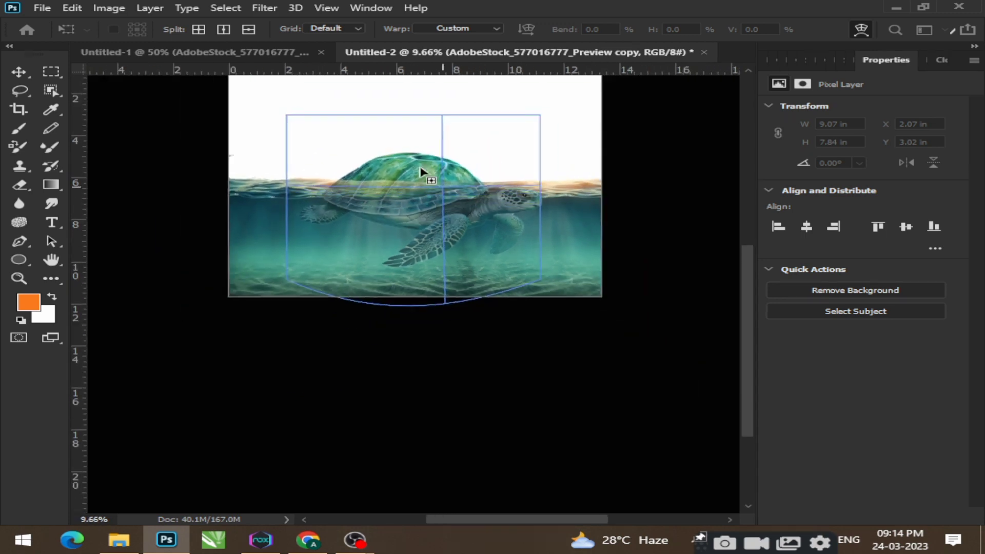
key("Return")
scroll(479, 176, "up", 4, "alt")
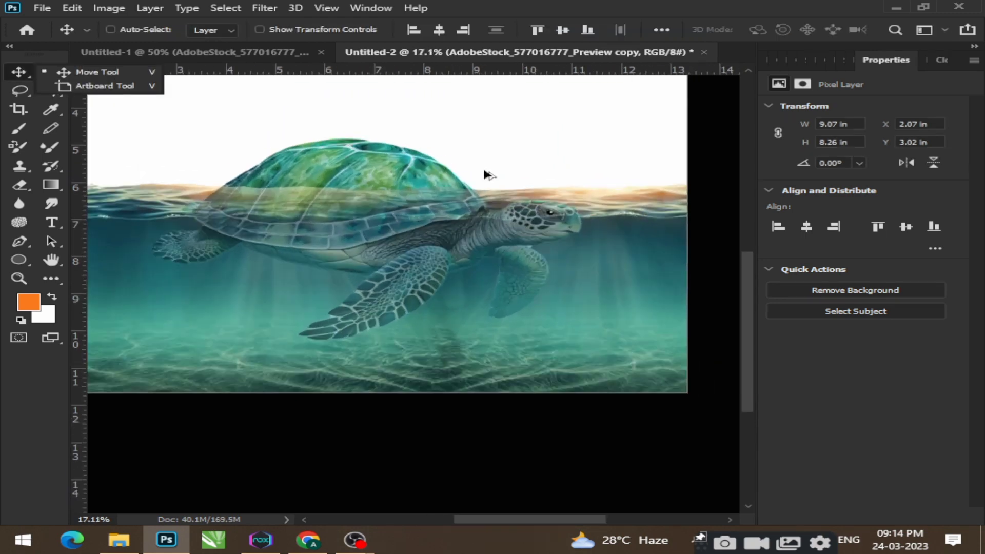
scroll(348, 125, "down", 1, "alt")
scroll(486, 144, "up", 3, "alt")
scroll(485, 144, "down", 3, "alt")
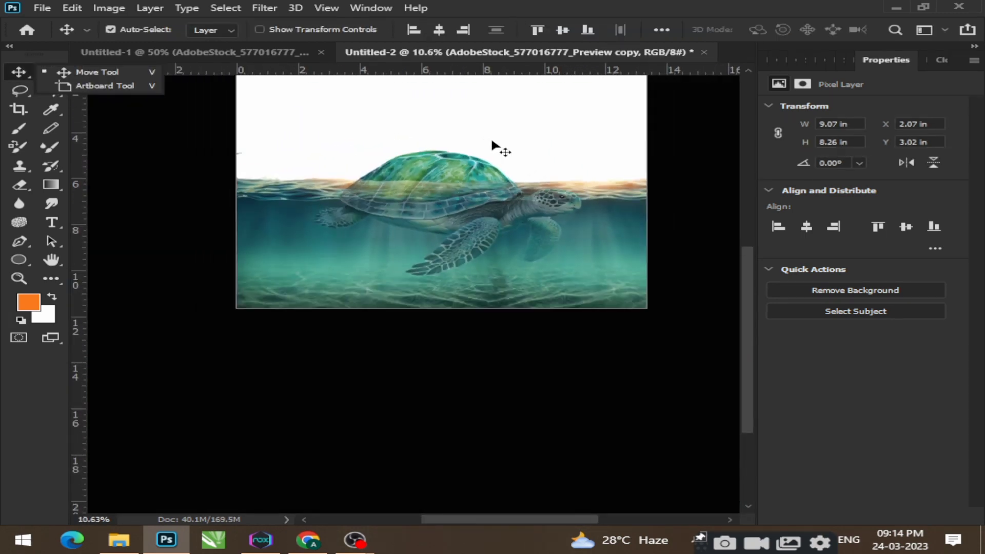
Bring the mountain image pngegg (12) from Untitled-1 into the Untitled-2 composite, above the turtle layers
scroll(435, 130, "up", 2, "alt")
key("ctrl+Tab")
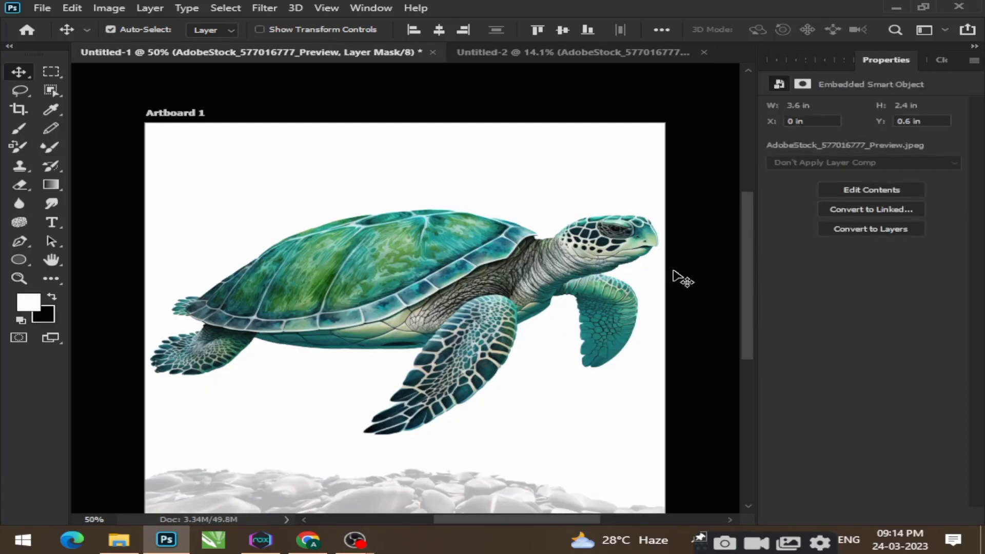
left_click(783, 60)
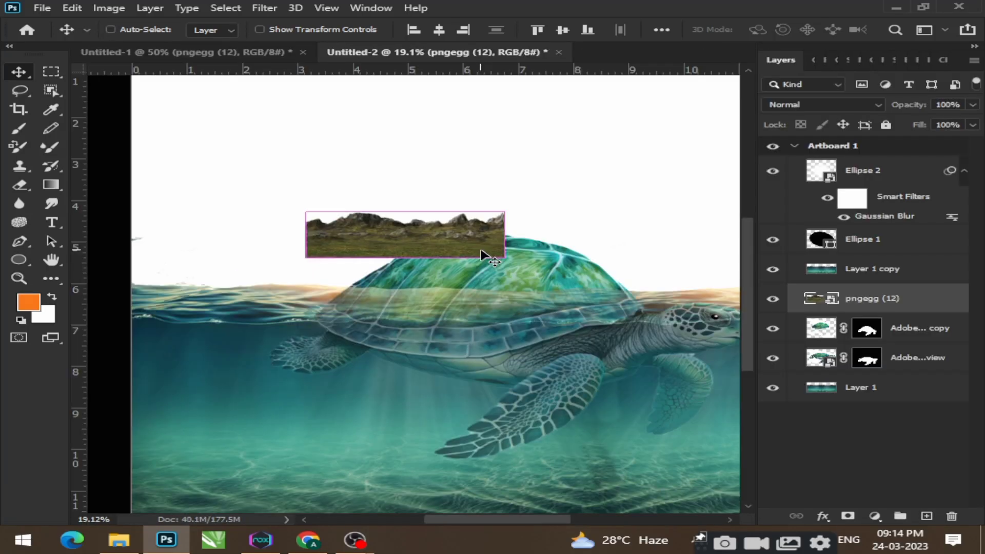
Scale the mountain image up to 43.36% and position it over the turtle's shell with its base at the waterline
key("ctrl+t")
left_click_drag(504, 253, 667, 333)
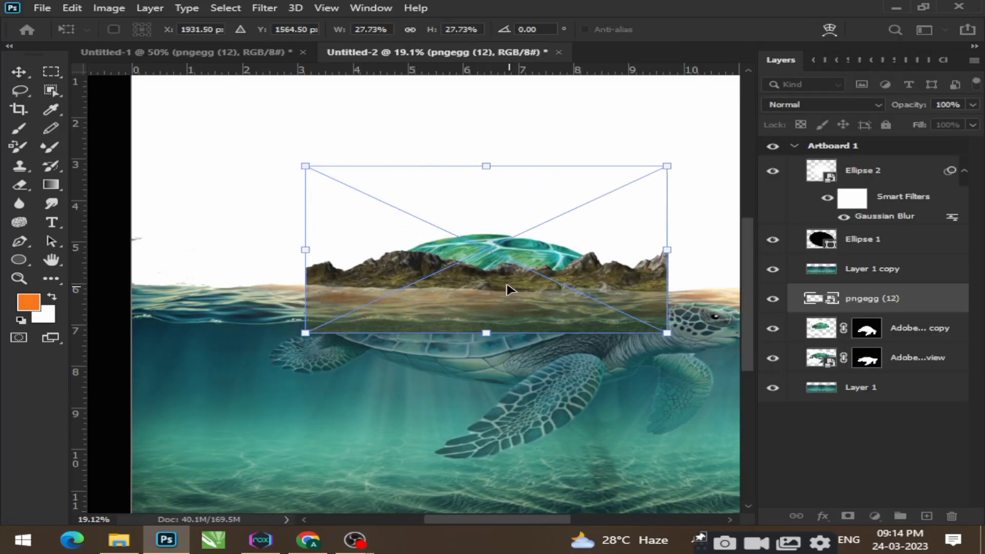
left_click_drag(507, 290, 384, 149)
left_click_drag(559, 194, 747, 290)
left_click_drag(567, 238, 563, 268)
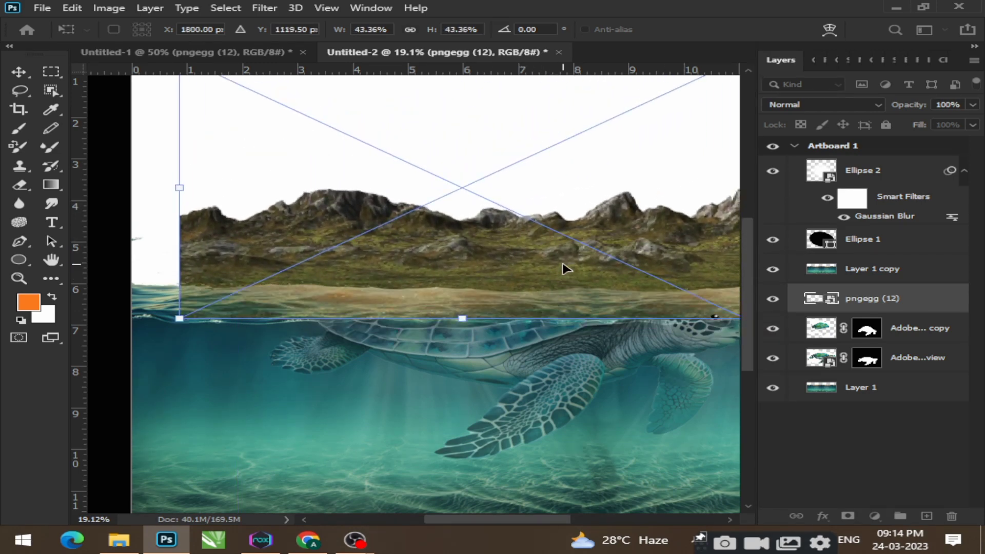
Lower the mountain layer's opacity to 57% and resize it to 38.70%, keeping it centred over the shell
left_click(972, 105)
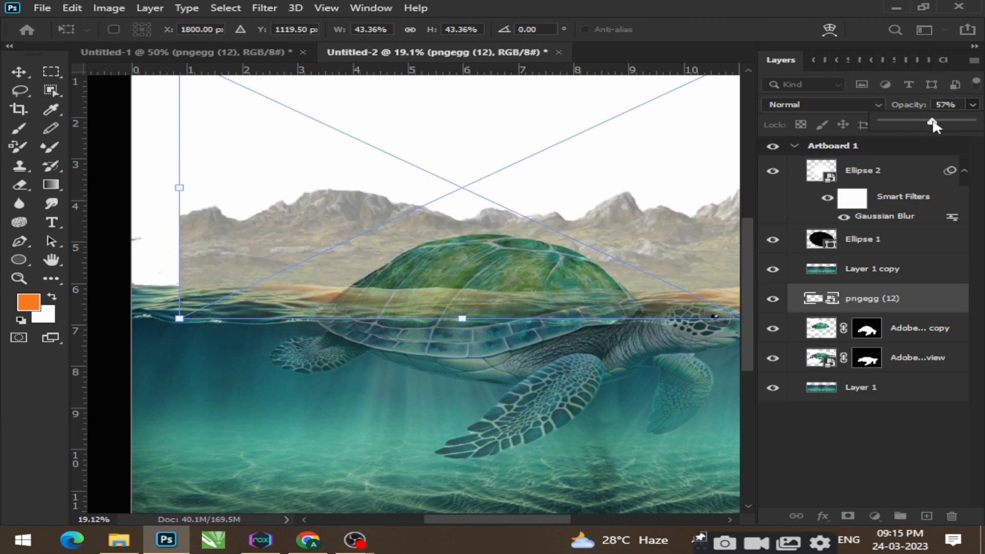
scroll(658, 287, "down", 4)
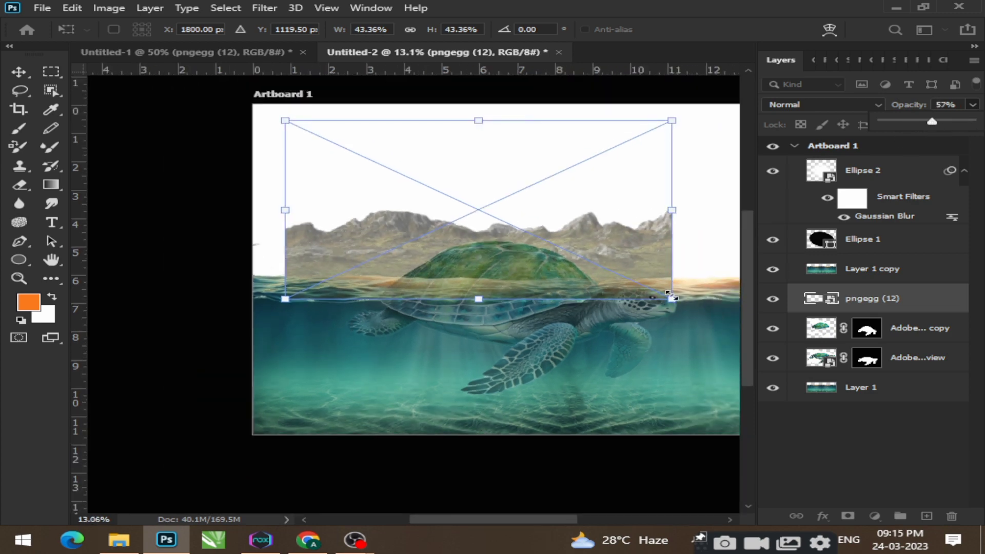
left_click_drag(675, 295, 635, 280)
left_click_drag(505, 239, 533, 255)
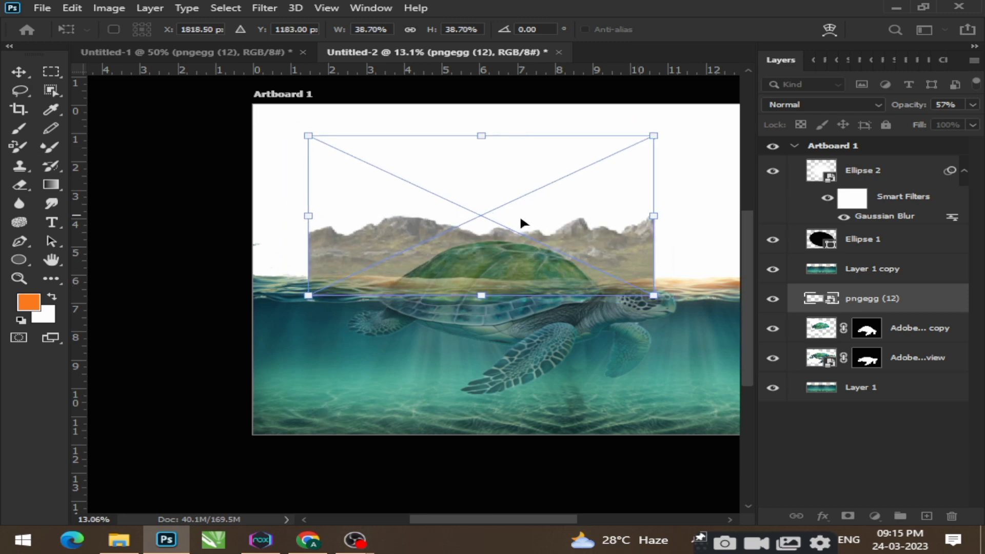
scroll(607, 238, "up", 5)
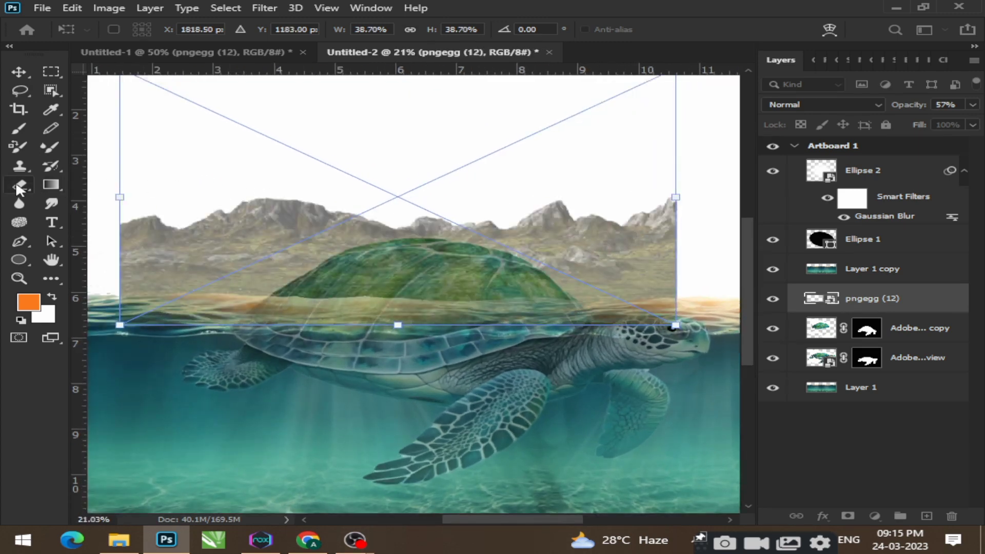
Apply the mountain's transform, choose the Eraser, and hide Ellipse 2, Ellipse 1 and Layer 1 copy
left_click(19, 189)
scroll(271, 239, "down", 3)
scroll(271, 239, "up", 3)
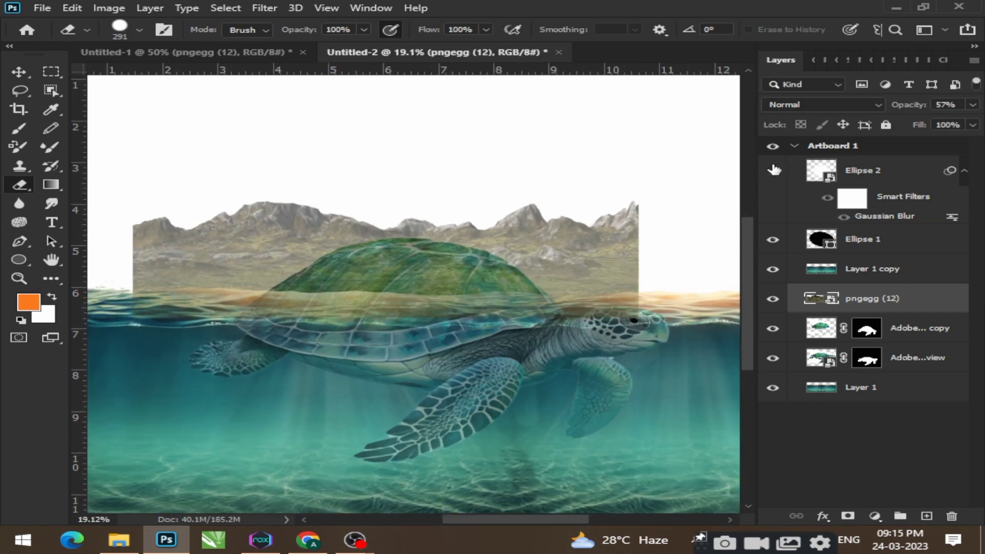
left_click(773, 270)
left_click(773, 299)
left_click(773, 299)
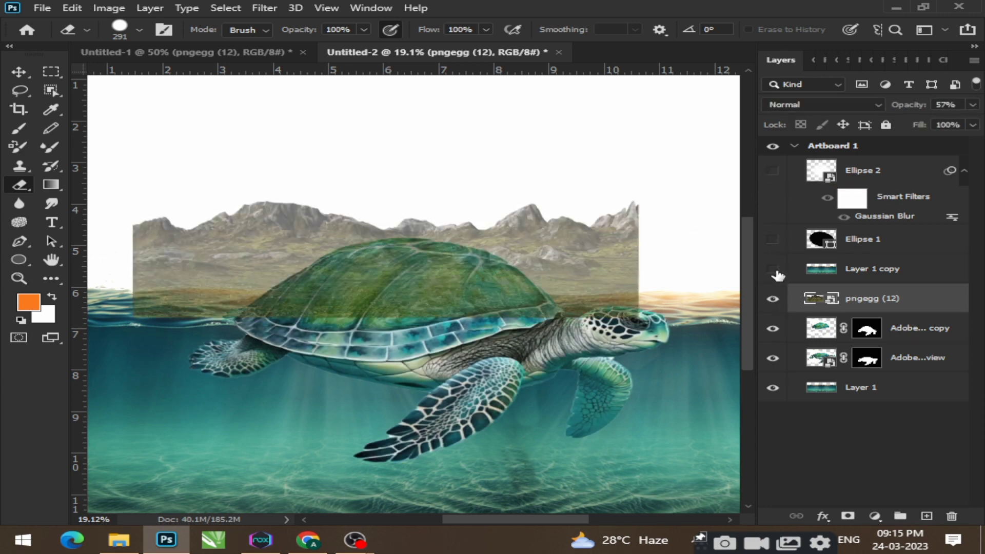
Rasterize the mountain layer and erase the part extending beyond the shell's slope on the turtle's head side
left_click(278, 228)
left_click(467, 219)
mouse_move(458, 213)
left_mouse_down()
mouse_move(537, 243)
mouse_move(506, 199)
mouse_move(622, 206)
mouse_move(662, 328)
mouse_move(600, 366)
mouse_move(575, 228)
mouse_move(573, 289)
mouse_move(554, 250)
mouse_move(578, 294)
mouse_move(572, 319)
mouse_move(474, 348)
mouse_move(341, 354)
mouse_move(309, 346)
mouse_move(413, 329)
left_mouse_up()
Show Layer 1 copy and both eye ellipses again and set the mountain layer's opacity to 59%
left_click(974, 105)
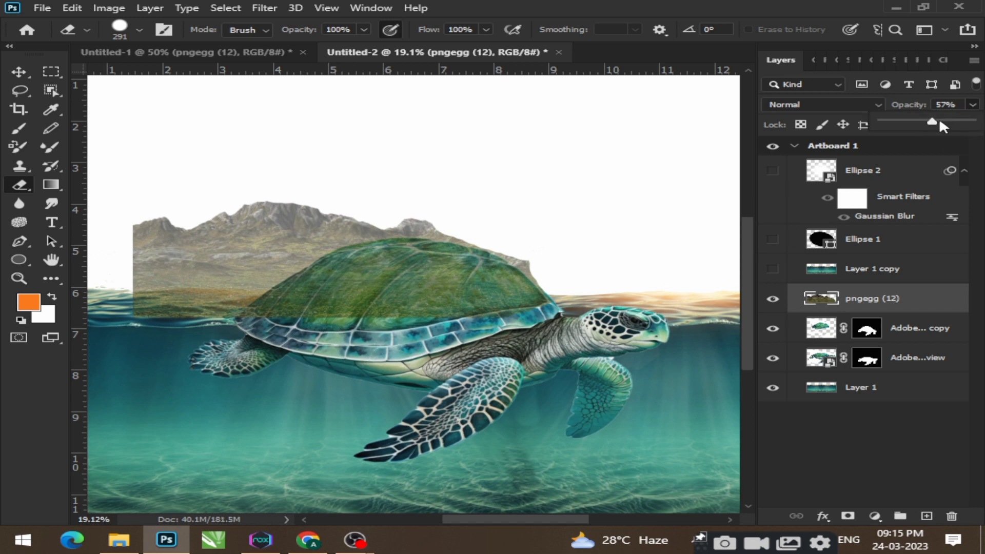
left_click_drag(936, 121, 981, 122)
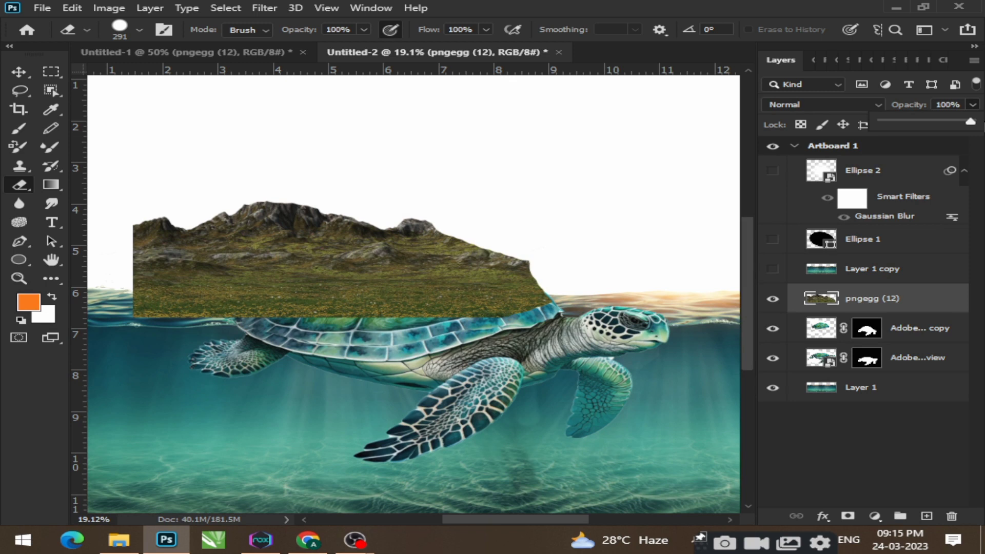
left_click(773, 269)
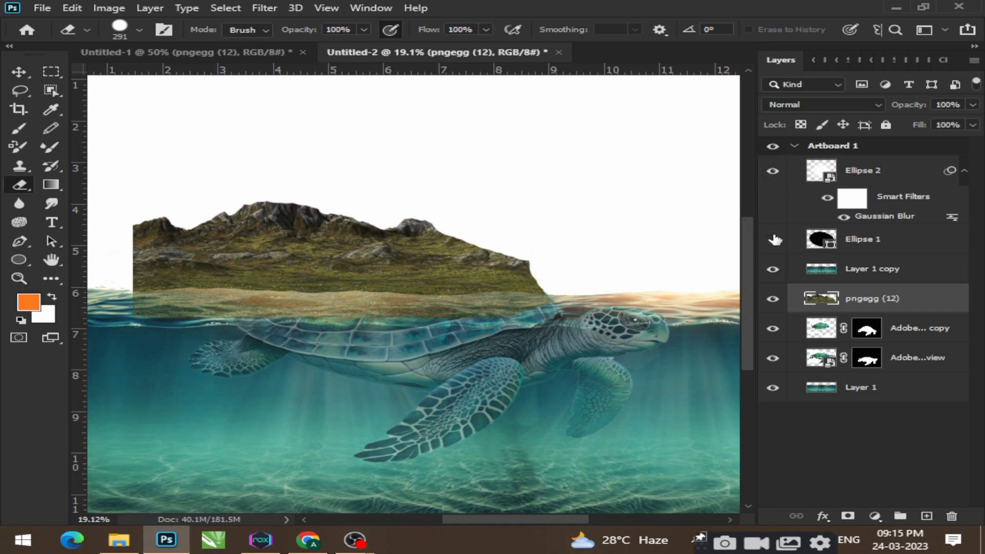
left_click_drag(968, 119, 935, 122)
Erase the mountain texture below the waterline, across the submerged part of the shell and its rear edge
scroll(414, 326, "up", 3)
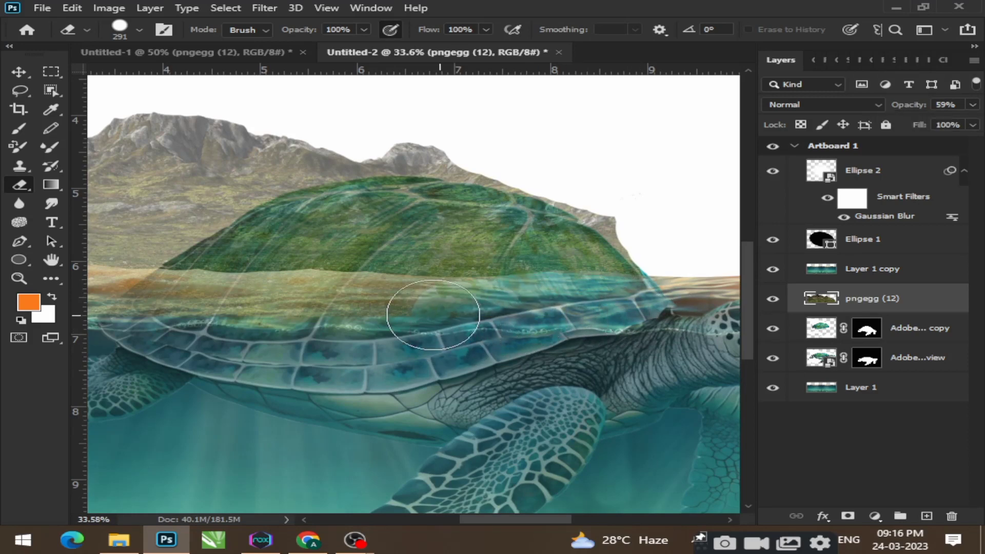
scroll(491, 305, "up", 2)
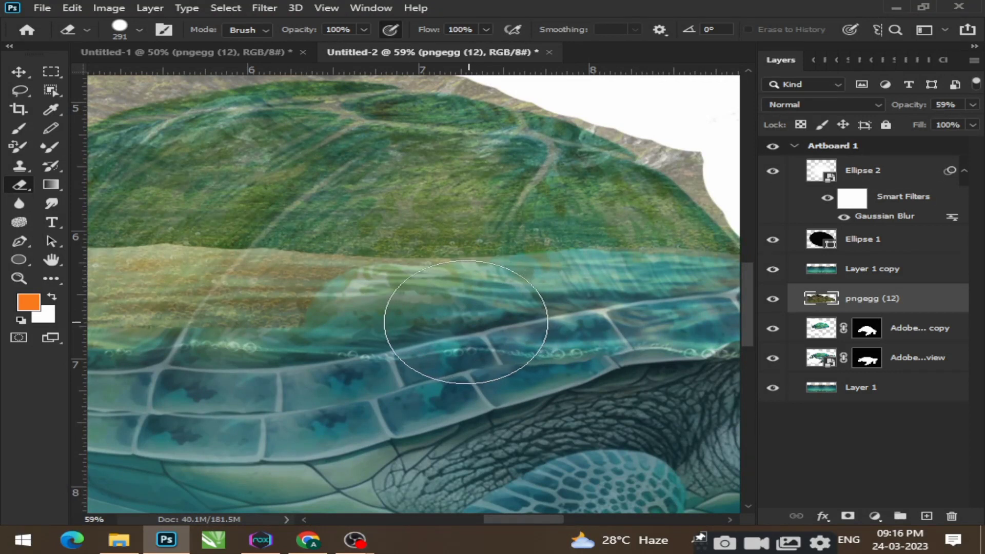
mouse_move(416, 319)
left_mouse_down()
mouse_move(260, 309)
mouse_move(209, 340)
left_mouse_up()
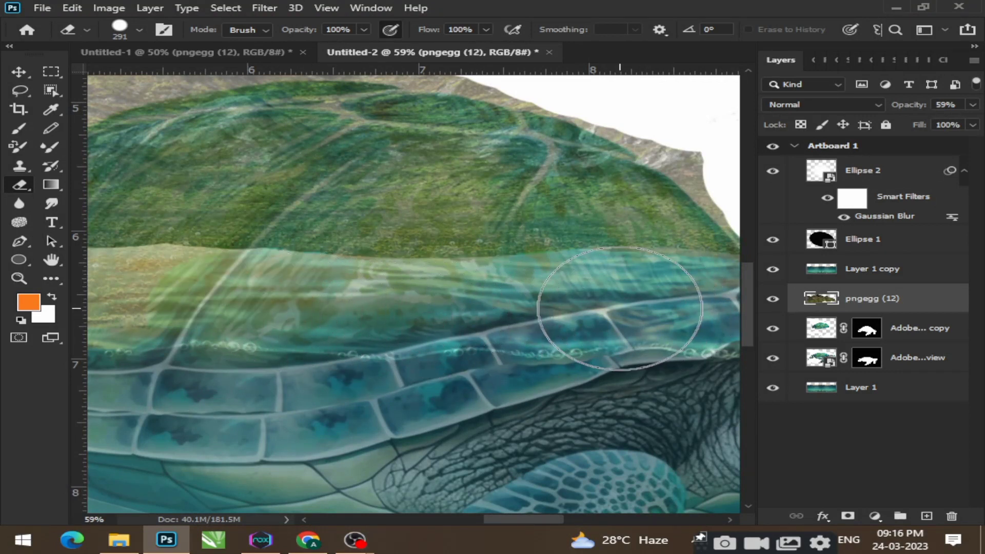
scroll(650, 321, "right", 3)
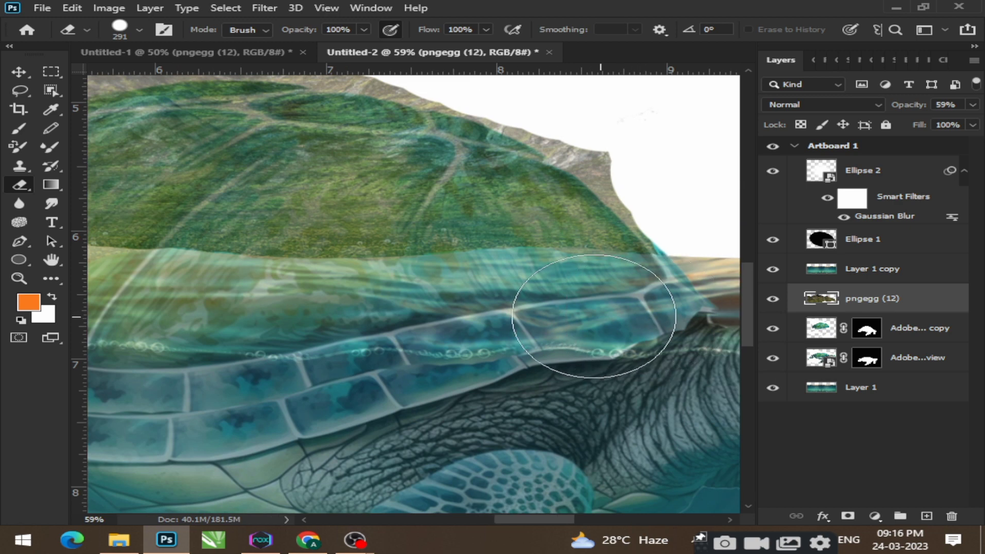
scroll(513, 341, "left", 3)
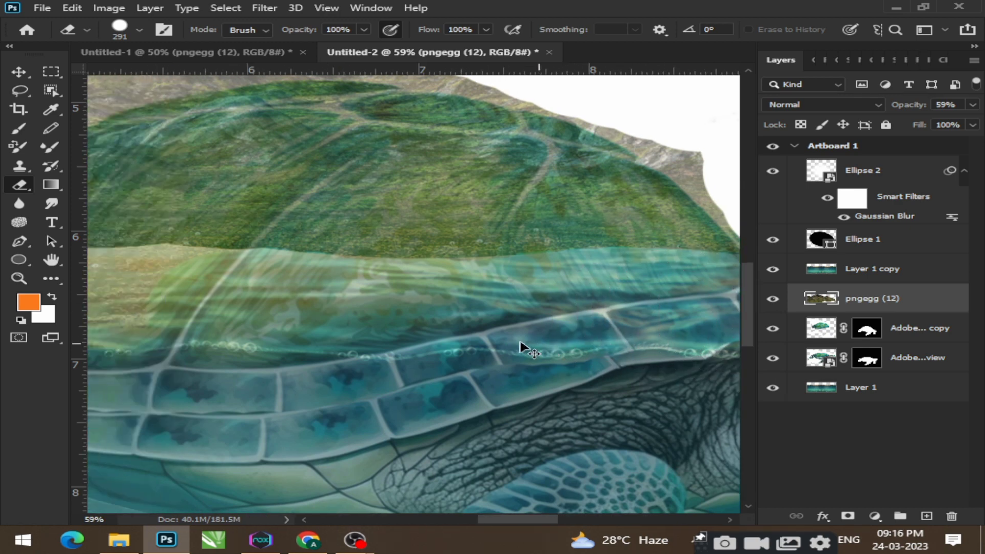
scroll(521, 349, "left", 14)
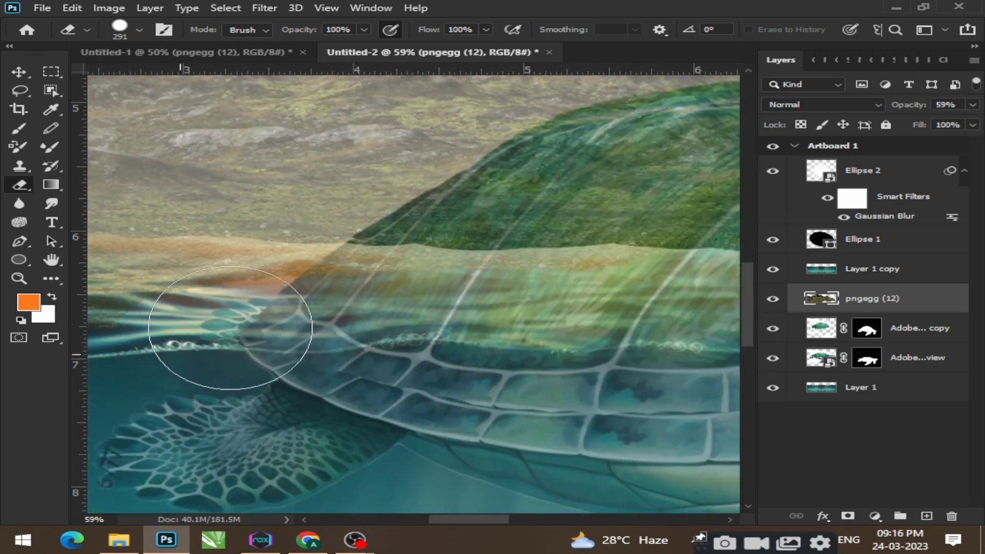
mouse_move(231, 328)
left_mouse_down()
mouse_move(261, 312)
mouse_move(332, 303)
mouse_move(437, 315)
mouse_move(467, 308)
mouse_move(509, 322)
mouse_move(468, 311)
mouse_move(596, 307)
left_mouse_up()
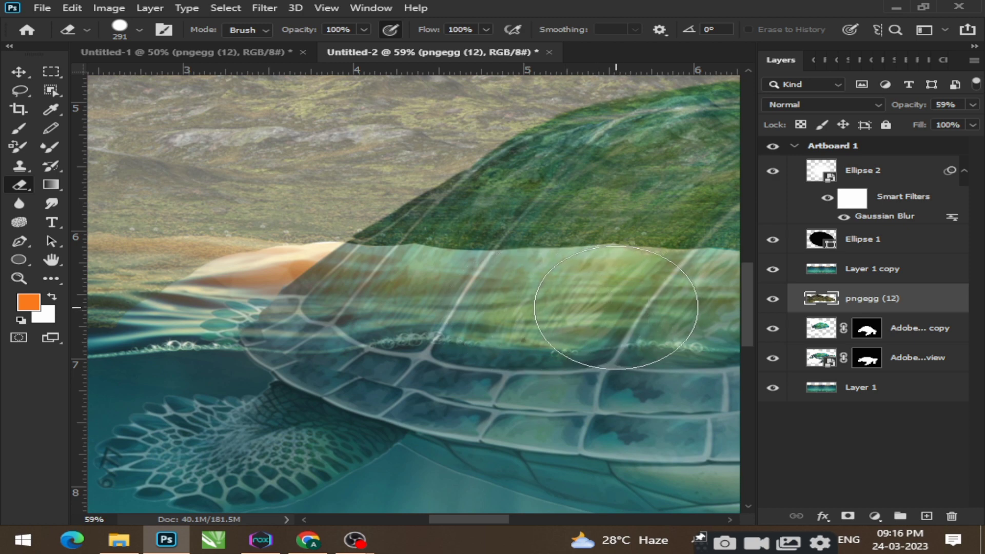
Erase the mountain area behind the turtle's tail side and the peaks rising above the shell
scroll(451, 312, "down", 4)
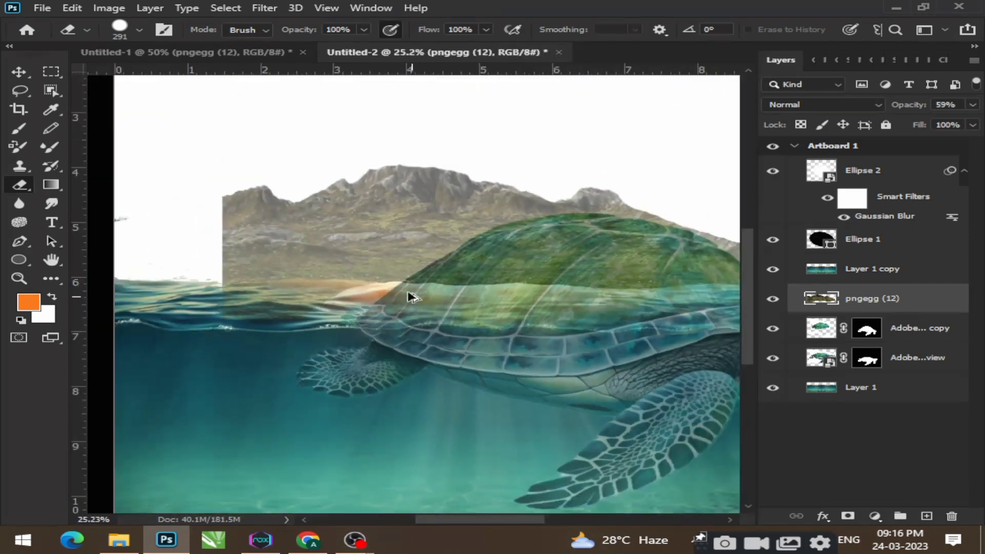
mouse_move(413, 293)
left_mouse_down()
mouse_move(375, 170)
mouse_move(269, 322)
mouse_move(274, 138)
mouse_move(248, 161)
mouse_move(288, 293)
mouse_move(403, 185)
left_mouse_up()
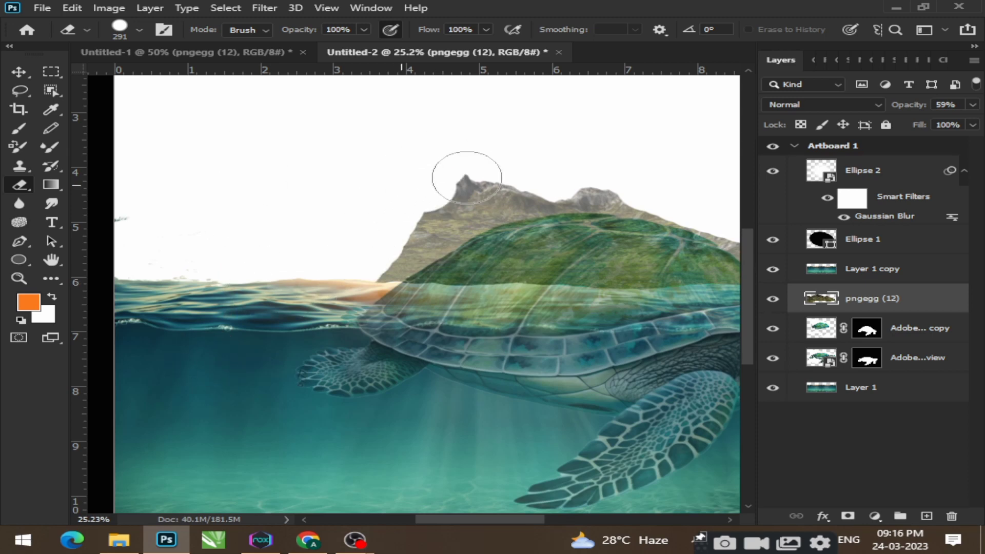
mouse_move(467, 177)
left_mouse_down()
mouse_move(637, 178)
mouse_move(488, 195)
mouse_move(405, 228)
mouse_move(354, 303)
left_mouse_up()
scroll(477, 252, "up", 1)
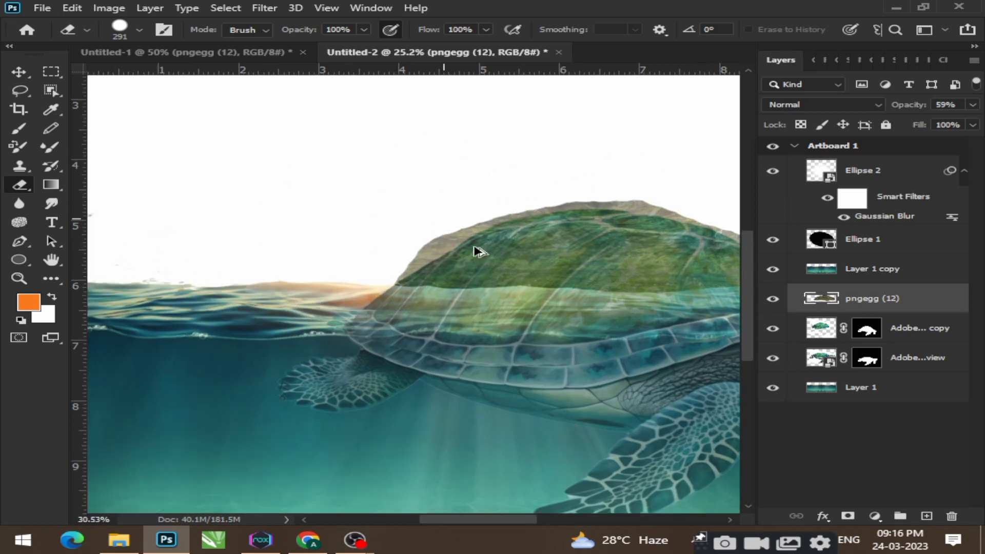
Trim the leftover mountain fringe along the shell's lower rear slope down to the waterline
scroll(475, 249, "up", 7)
left_click(340, 183)
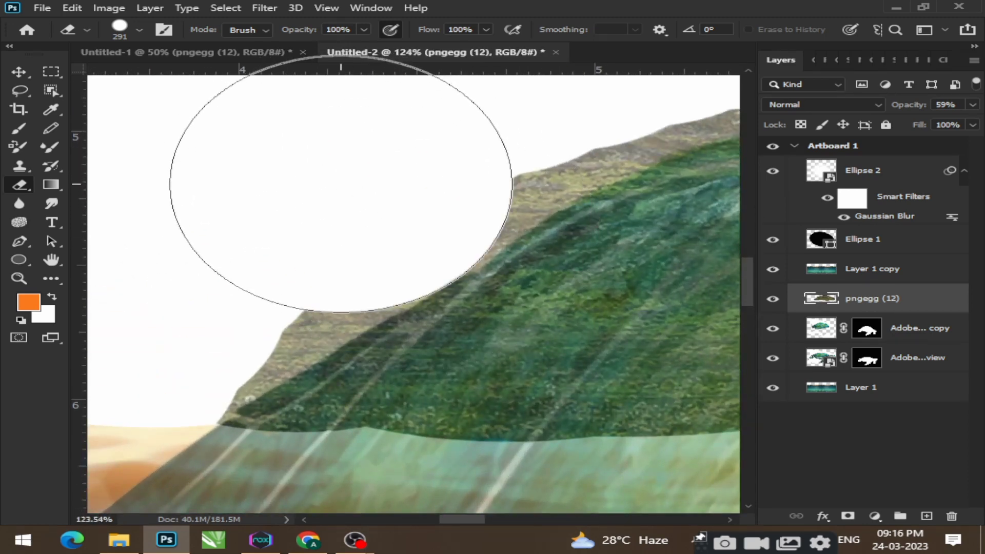
left_click(309, 202)
left_click(276, 224)
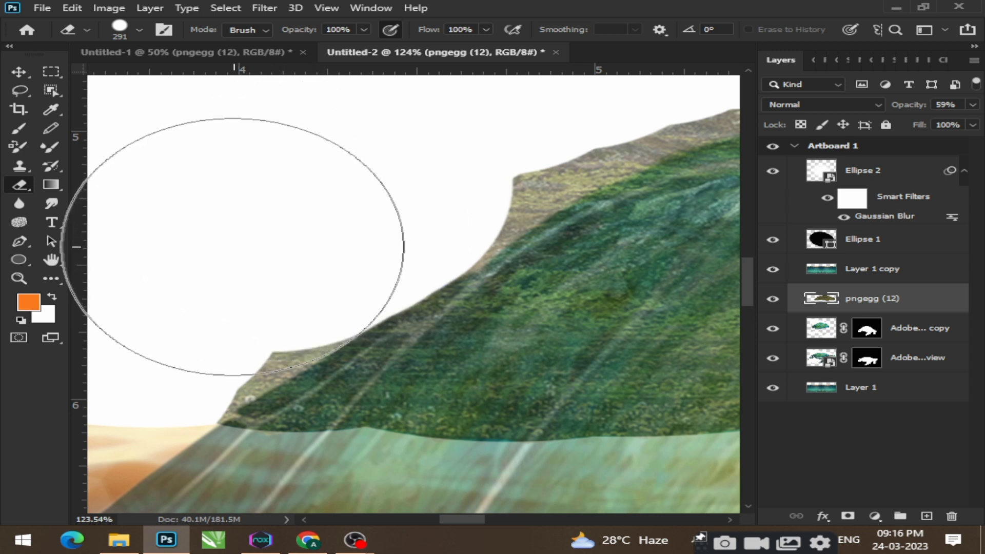
left_click(232, 239)
scroll(190, 298, "left", 3)
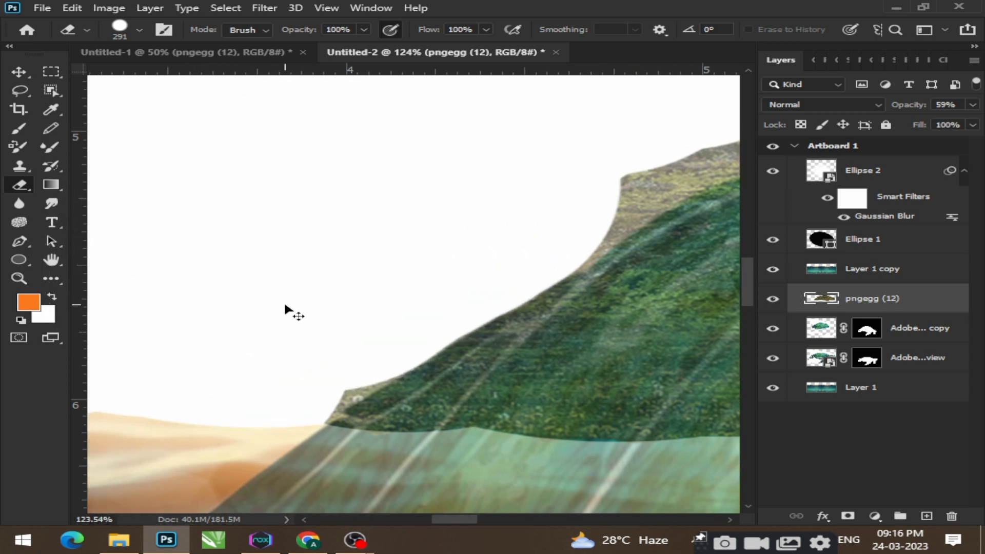
left_click(229, 311)
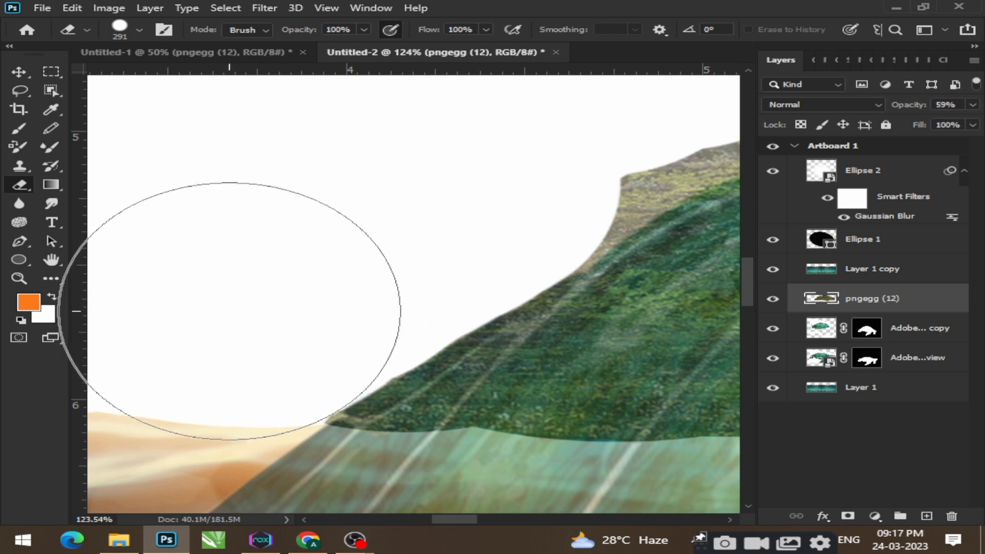
Erase the mountain fringe along the upper part of the shell's rear slope
scroll(263, 272, "down", 5)
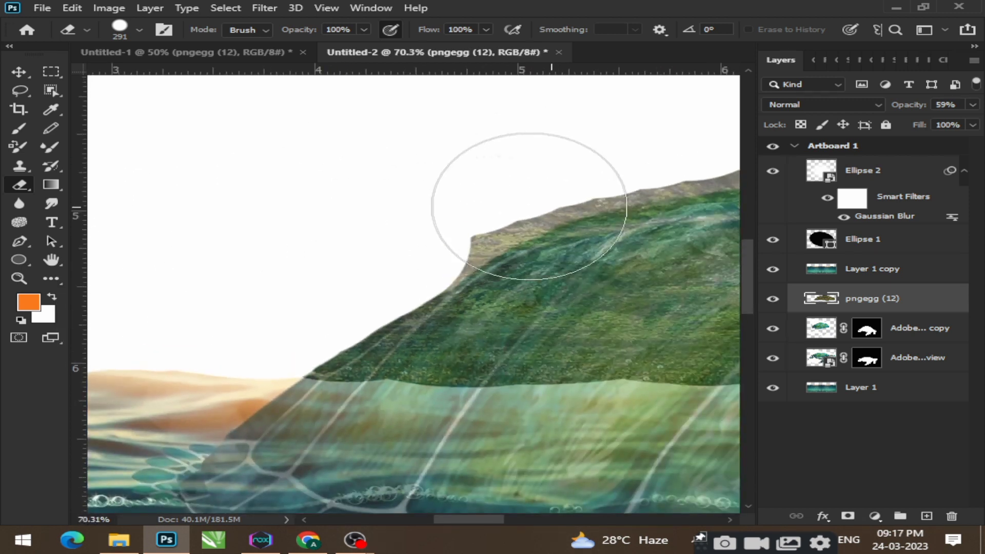
scroll(577, 238, "up", 1)
scroll(484, 220, "up", 3)
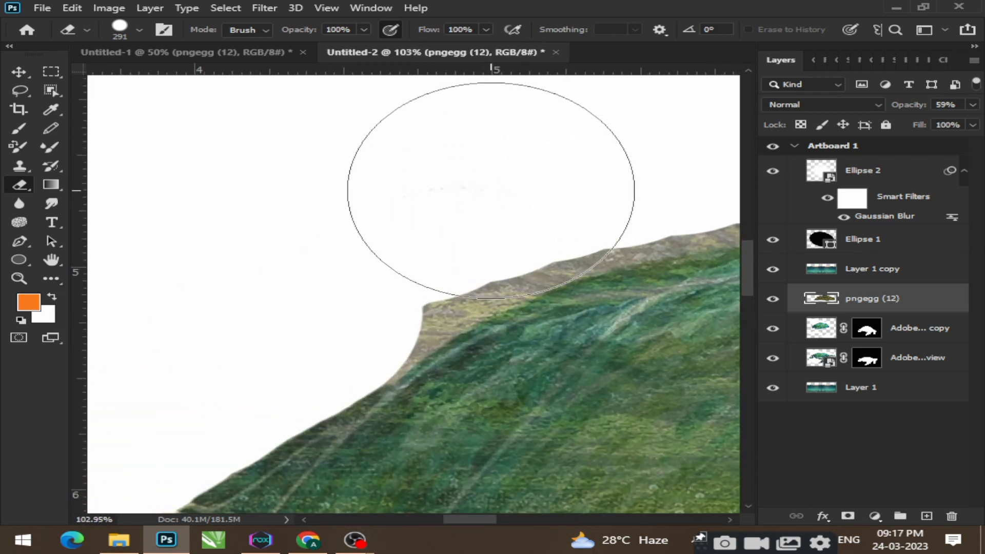
mouse_move(491, 190)
left_mouse_down()
mouse_move(457, 193)
mouse_move(440, 209)
mouse_move(436, 194)
mouse_move(423, 218)
mouse_move(359, 222)
mouse_move(297, 251)
mouse_move(335, 272)
left_mouse_up()
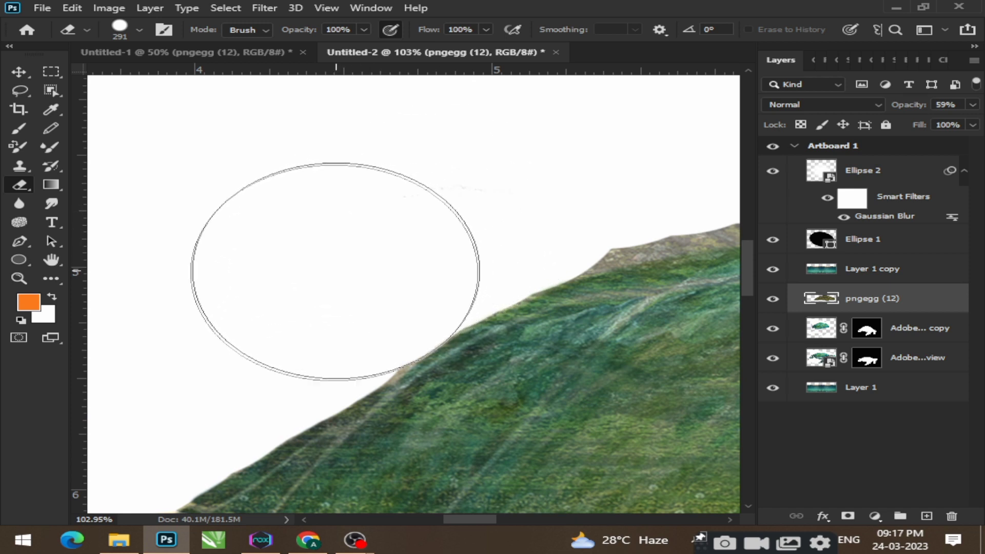
Erase the low mountain ridge showing above the shell's upper edge just behind its crest
scroll(392, 236, "right", 3)
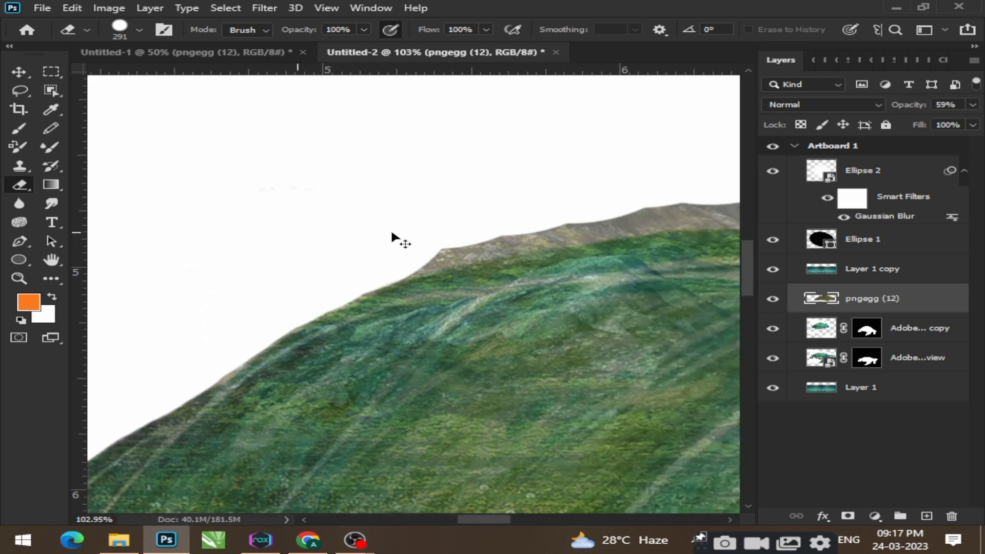
scroll(391, 236, "right", 1)
scroll(508, 189, "down", 5)
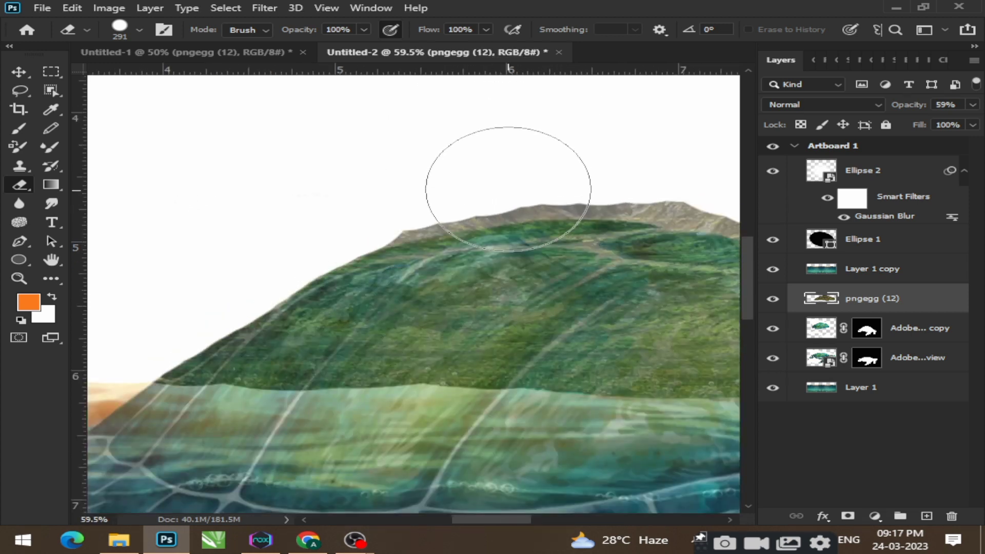
scroll(508, 189, "up", 3)
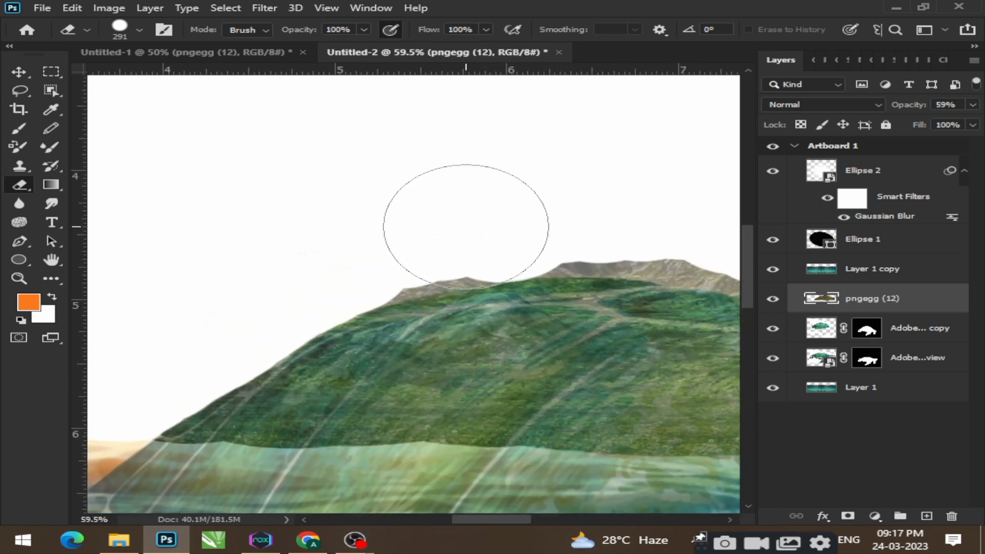
left_click_drag(466, 227, 414, 231)
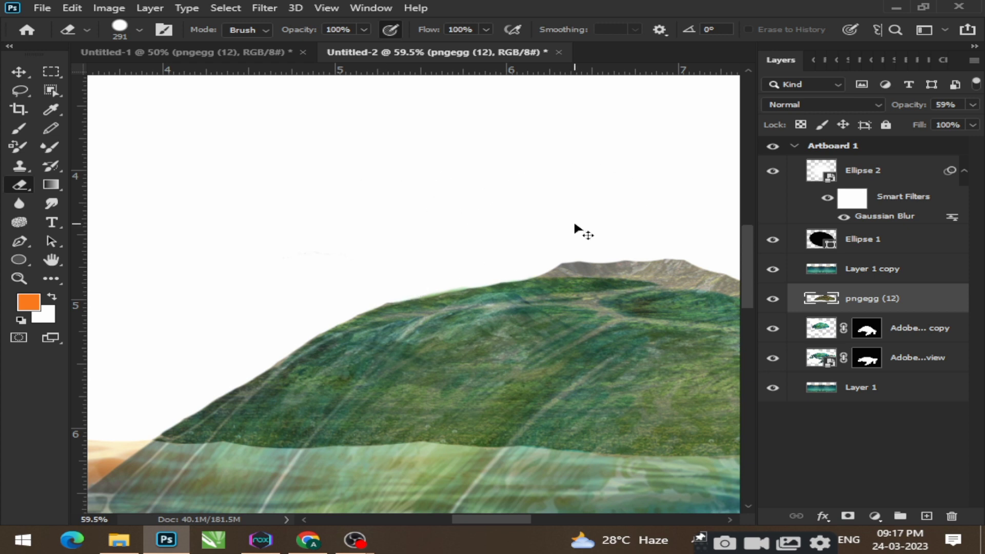
Erase the mountain ridge rising above the shell's crest, following the curve of the shell
scroll(471, 244, "right", 2)
scroll(488, 248, "up", 3)
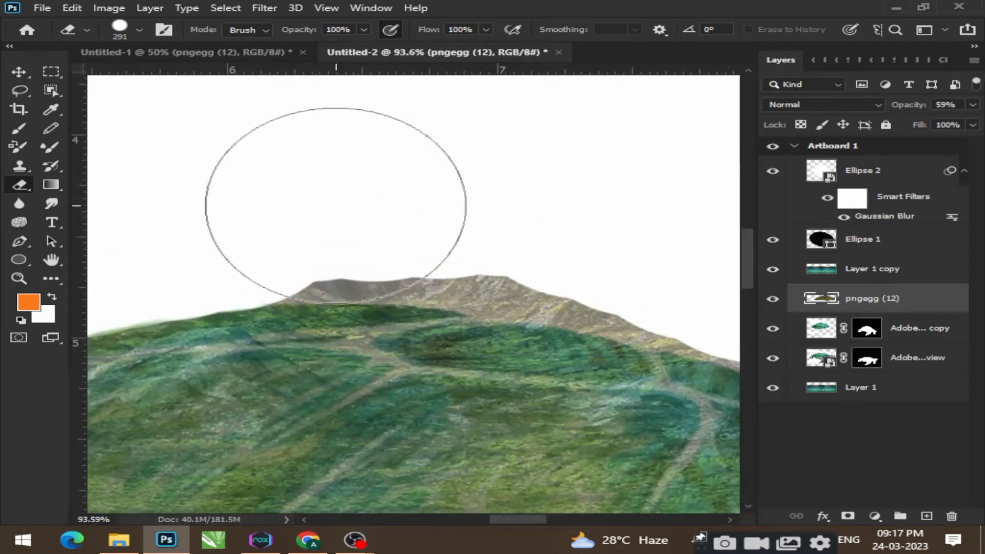
mouse_move(336, 205)
left_mouse_down()
mouse_move(299, 203)
mouse_move(464, 204)
mouse_move(518, 224)
mouse_move(610, 235)
left_mouse_up()
scroll(590, 234, "right", 2)
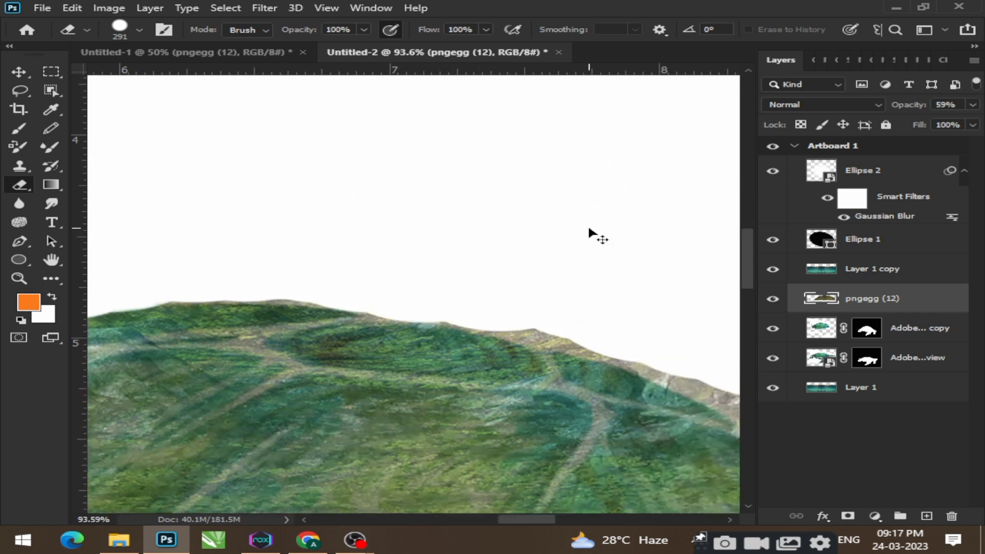
Erase the mountain fringe along the shell's front slope, from the crest down to the waterline near the head
scroll(590, 234, "right", 3)
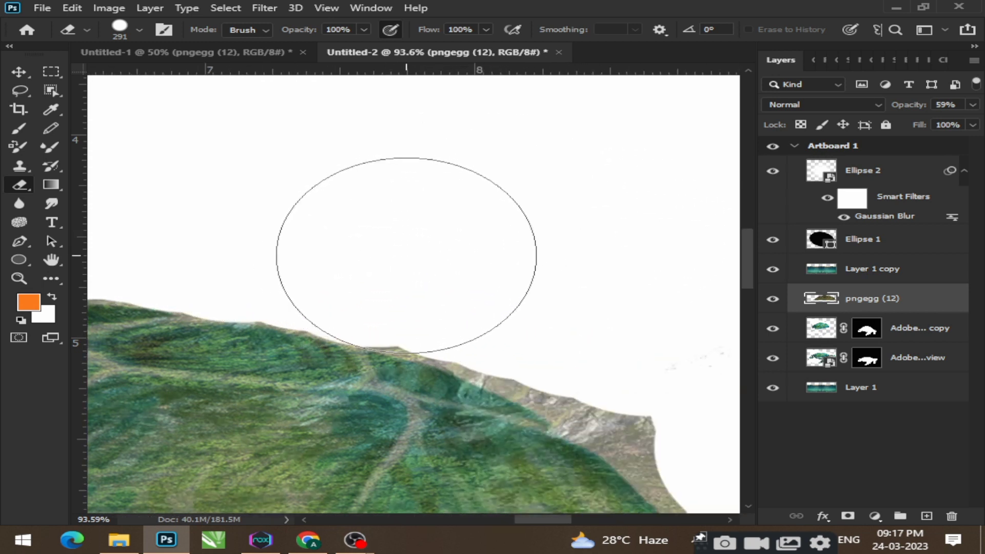
mouse_move(406, 256)
left_mouse_down()
mouse_move(548, 288)
mouse_move(567, 307)
left_mouse_up()
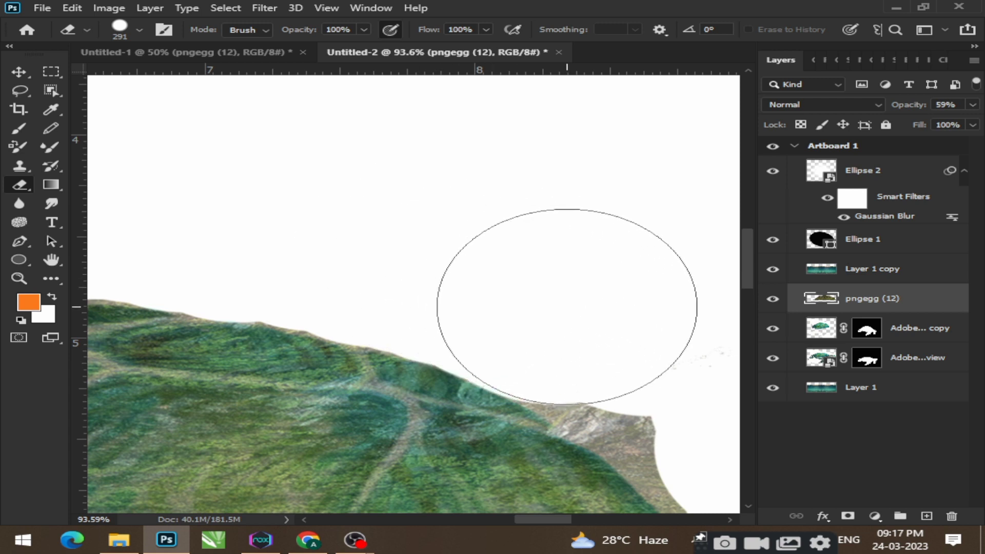
scroll(532, 293, "right", 4)
scroll(506, 330, "down", 3)
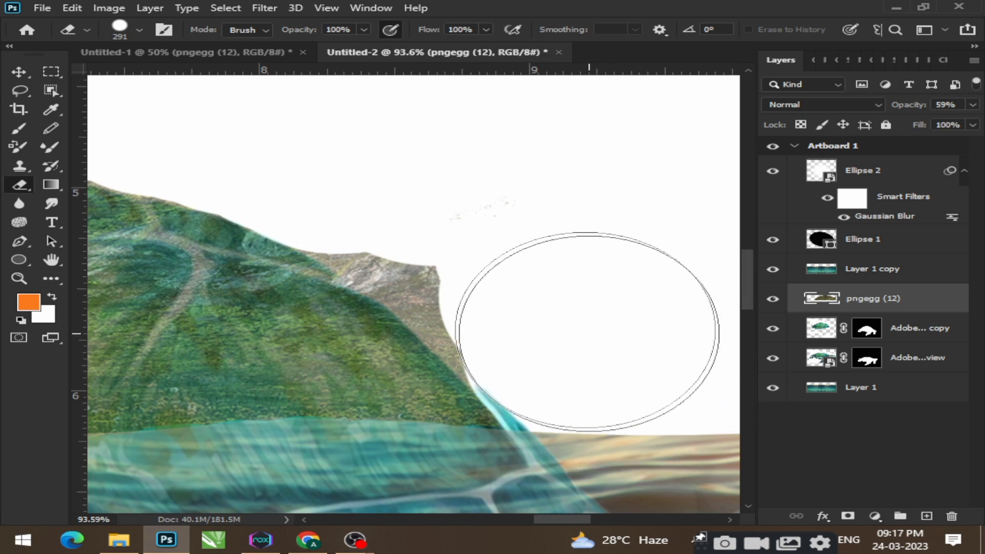
scroll(565, 308, "down", 5)
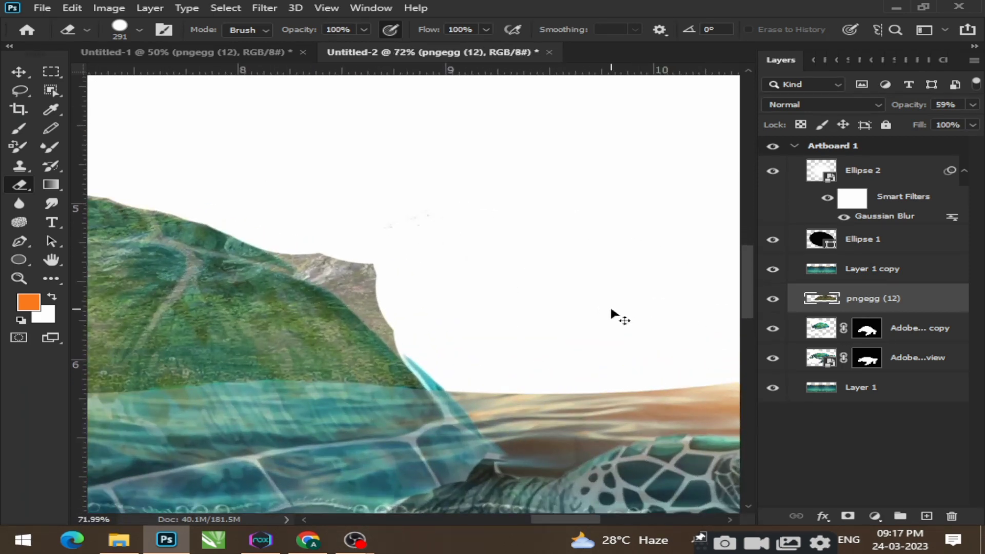
mouse_move(473, 304)
left_mouse_down()
mouse_move(372, 215)
mouse_move(297, 178)
mouse_move(532, 231)
left_mouse_up()
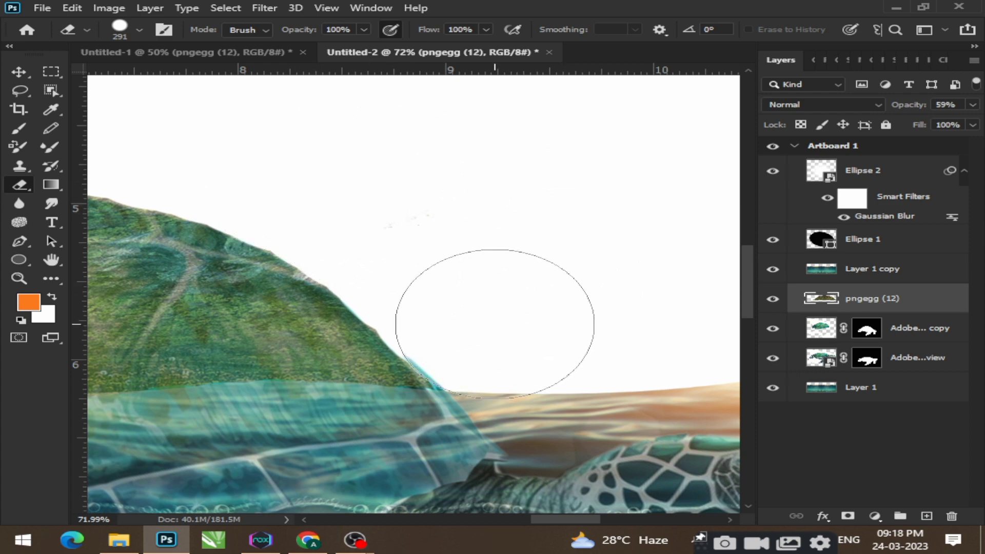
Set the opacity of the pngegg (12) mountain layer to 100%
scroll(519, 312, "down", 5)
scroll(528, 303, "down", 2)
key("v")
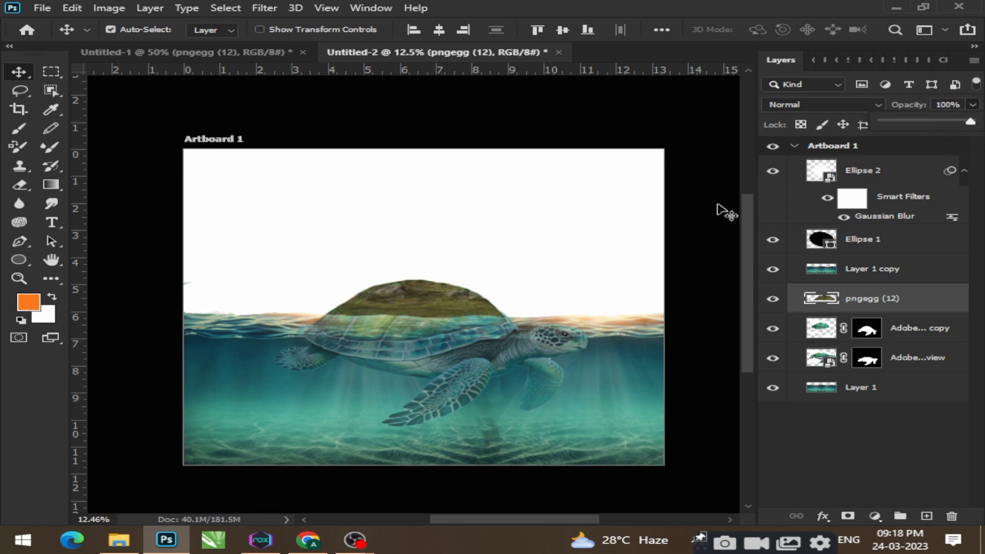
Clone terrain texture over the exposed turquoise shell edge on the lower front slope with an 18 px Clone Stamp brush
scroll(395, 280, "up", 5)
scroll(651, 370, "up", 4)
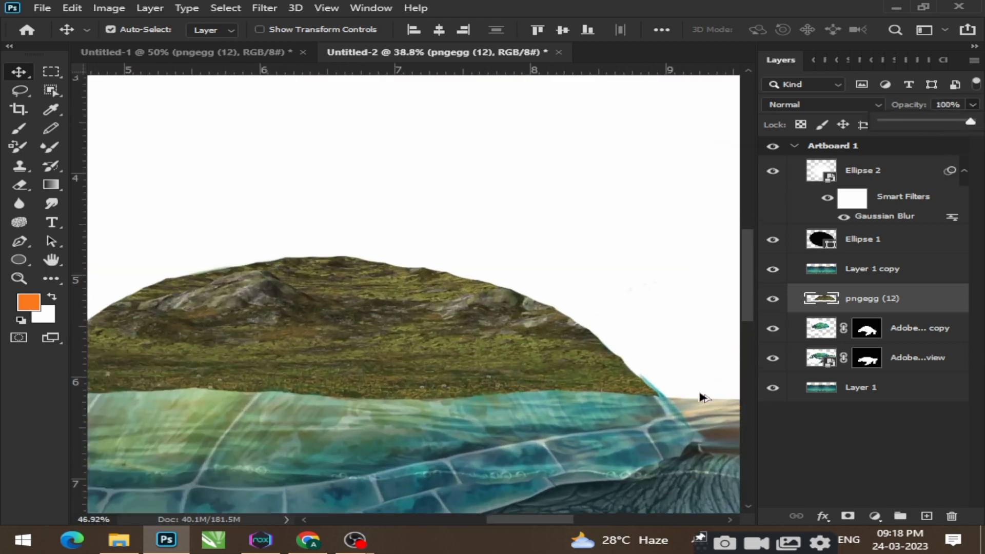
left_click(20, 169)
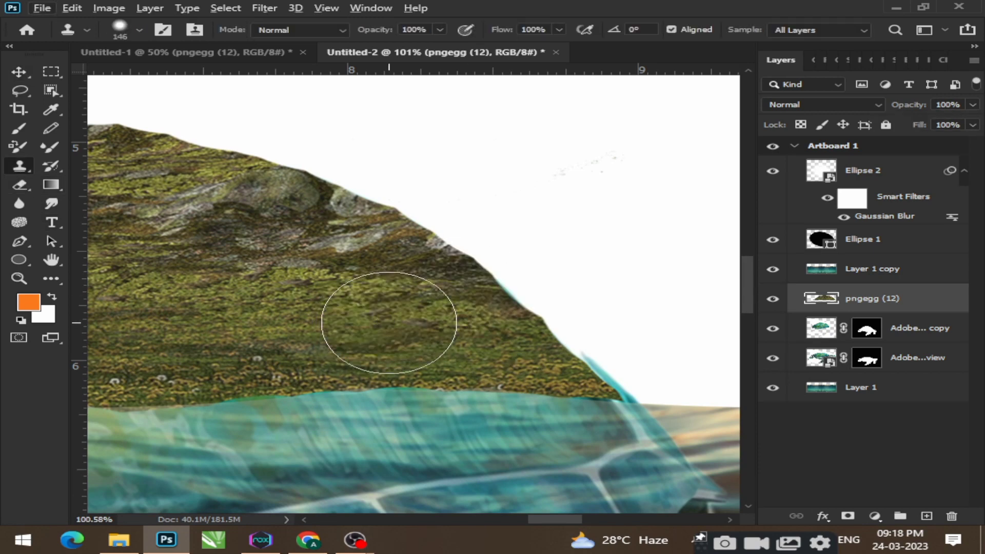
left_click(139, 29)
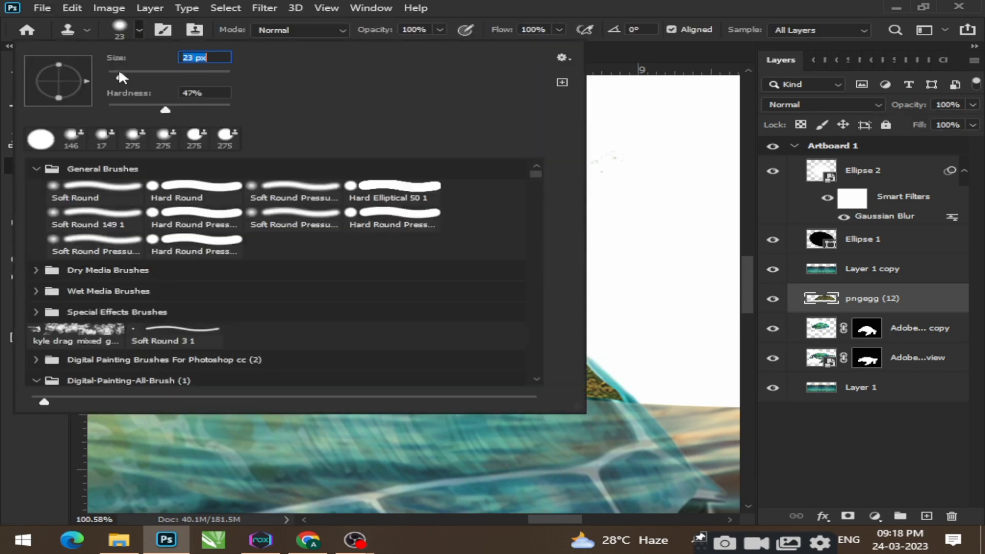
type("18")
key("Return")
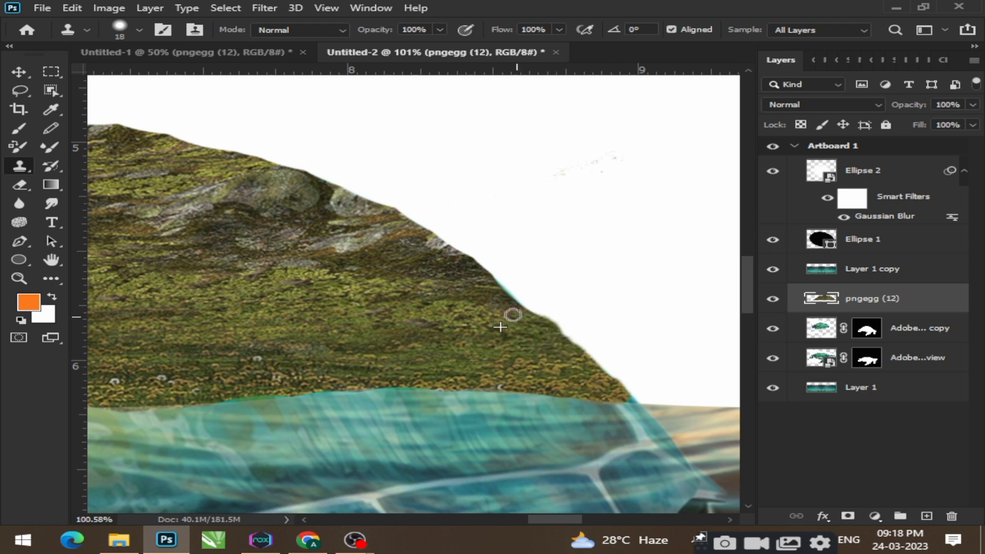
scroll(500, 327, "down", 10)
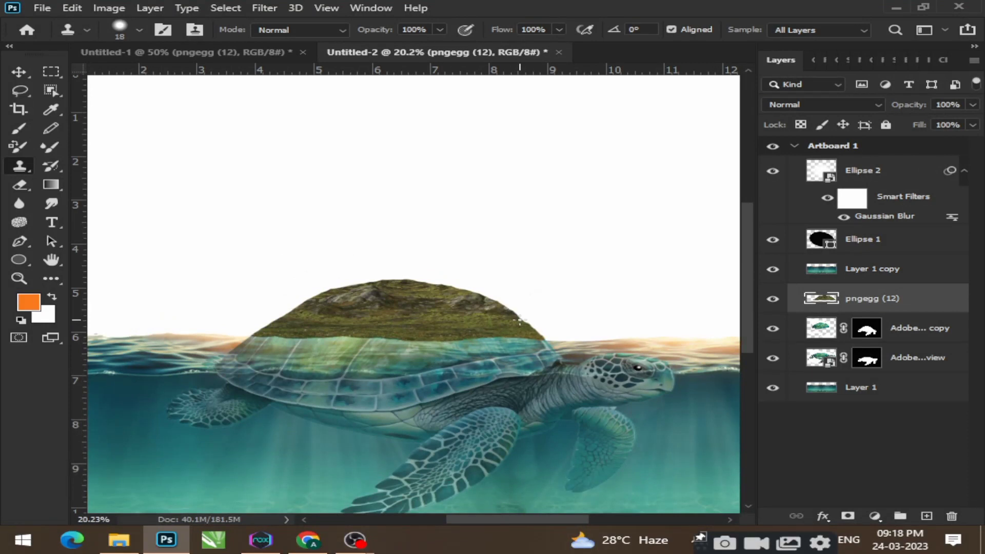
Open the Camera Raw Filter for the mountain layer, shift its temperature and tint, and set Exposure to -0.35 and Contrast to +41
left_click(261, 7)
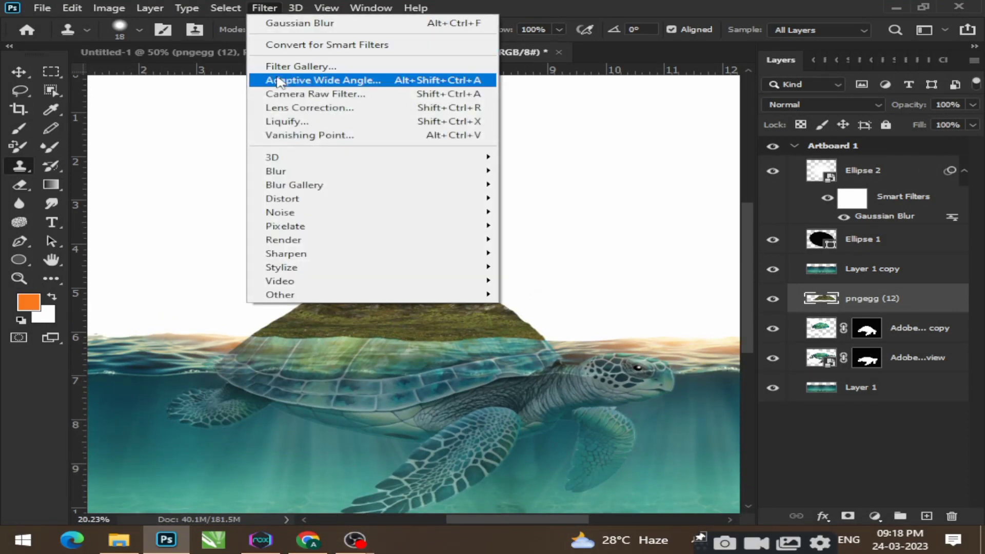
left_click(14, 68)
left_click(265, 8)
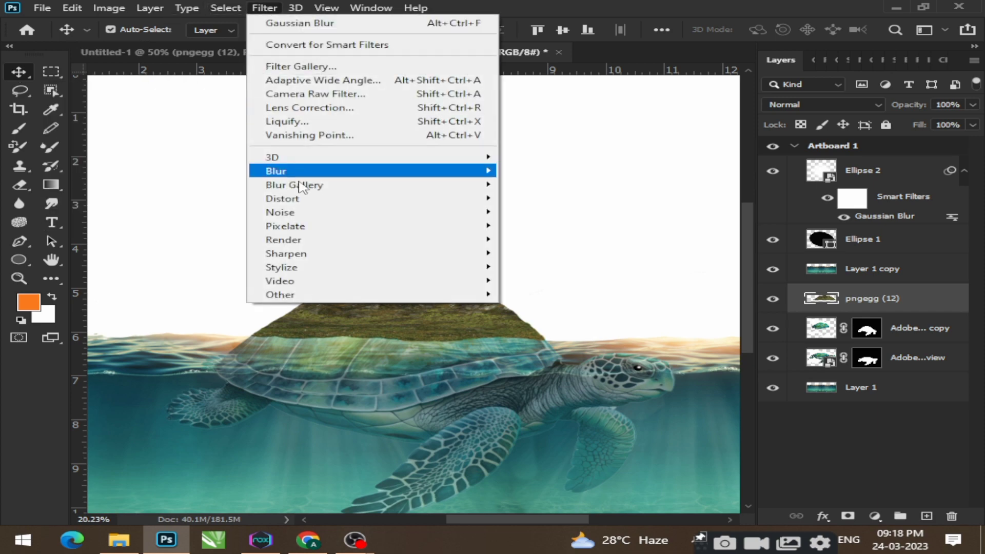
left_click(385, 94)
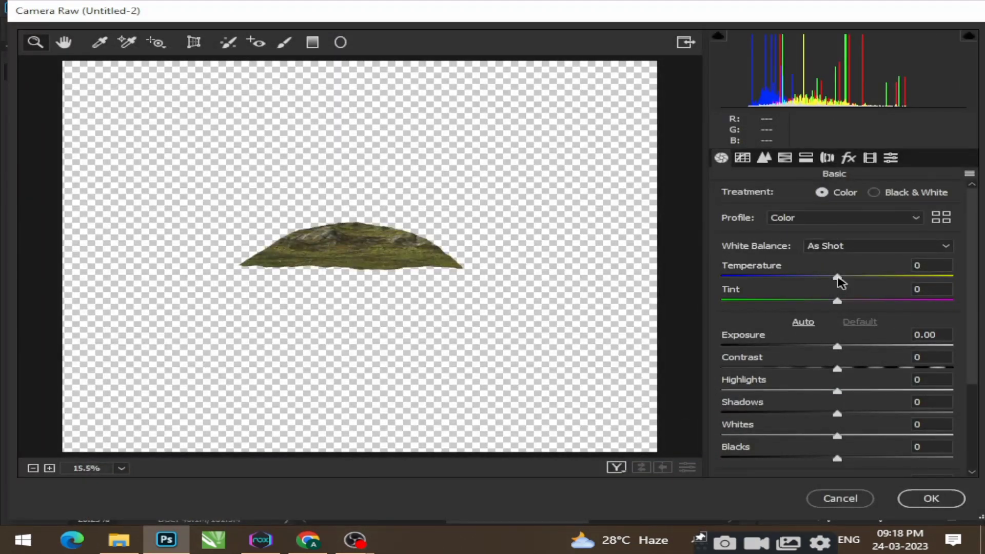
left_click_drag(838, 277, 789, 306)
left_click_drag(837, 347, 884, 370)
Set Shadows to +14, raise the Blacks and Clarity, and apply the Camera Raw adjustments to the terrain
scroll(871, 379, "down", 3)
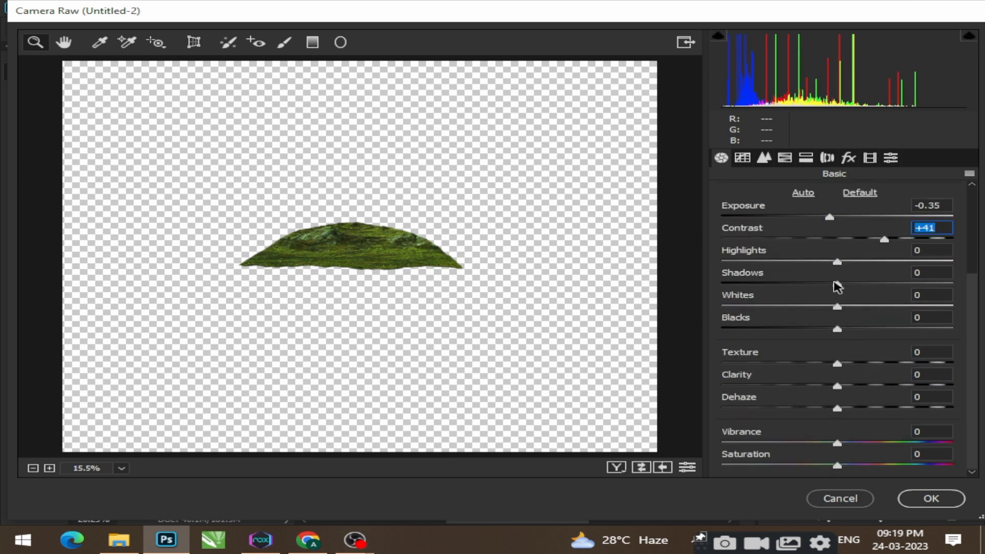
mouse_move(835, 282)
left_mouse_down()
mouse_move(894, 284)
mouse_move(815, 288)
mouse_move(852, 289)
left_mouse_up()
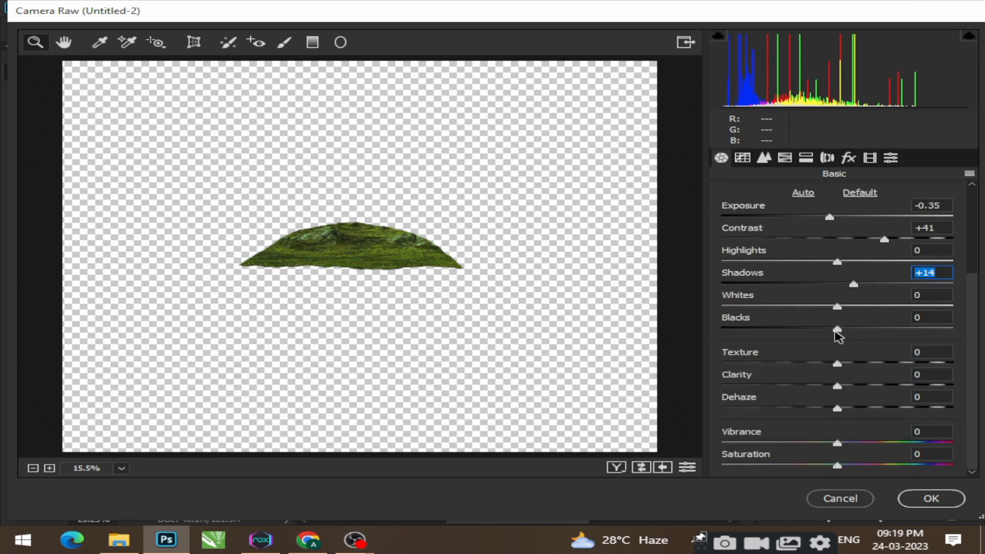
left_click_drag(845, 336, 863, 309)
left_click_drag(838, 391, 861, 391)
left_click(915, 504)
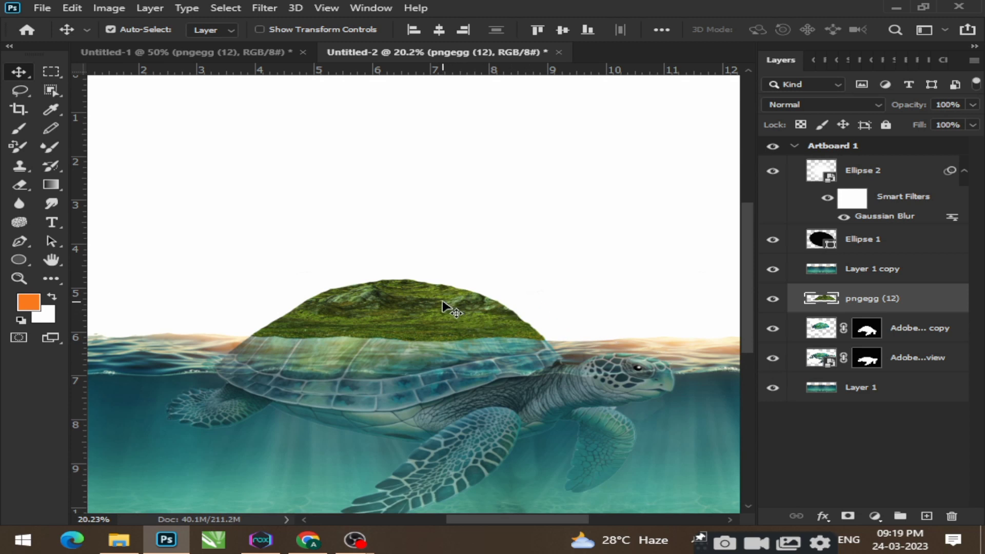
Try placing another copy of the mountain landscape from Untitled-1 over the shell, and undo the placement
scroll(434, 302, "up", 4)
scroll(433, 302, "down", 3)
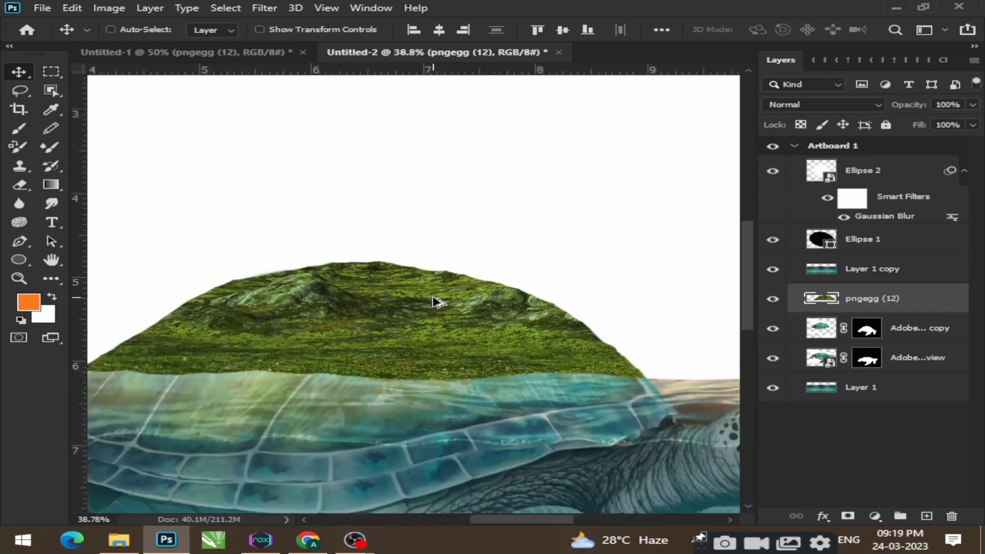
scroll(433, 302, "down", 1)
left_click(244, 49)
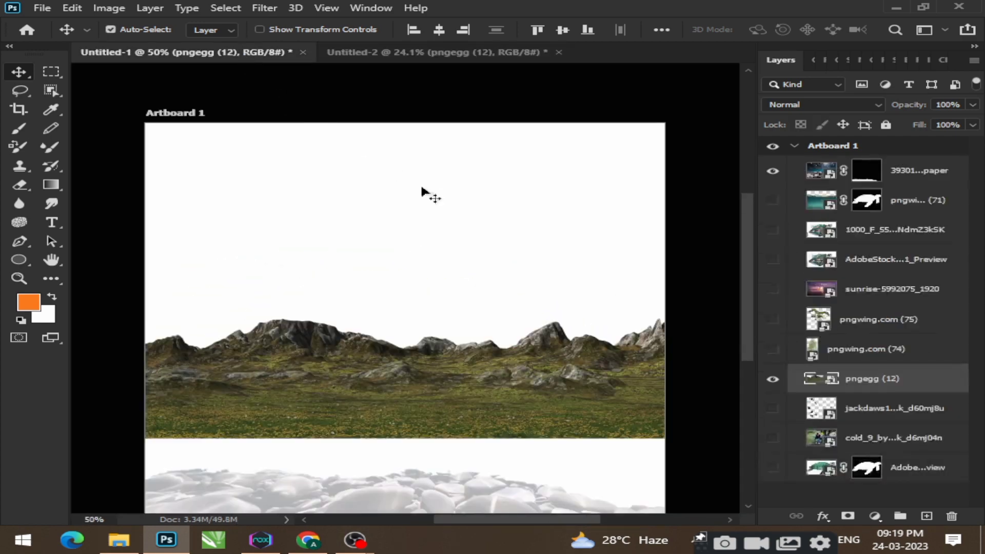
left_click_drag(420, 377, 364, 308)
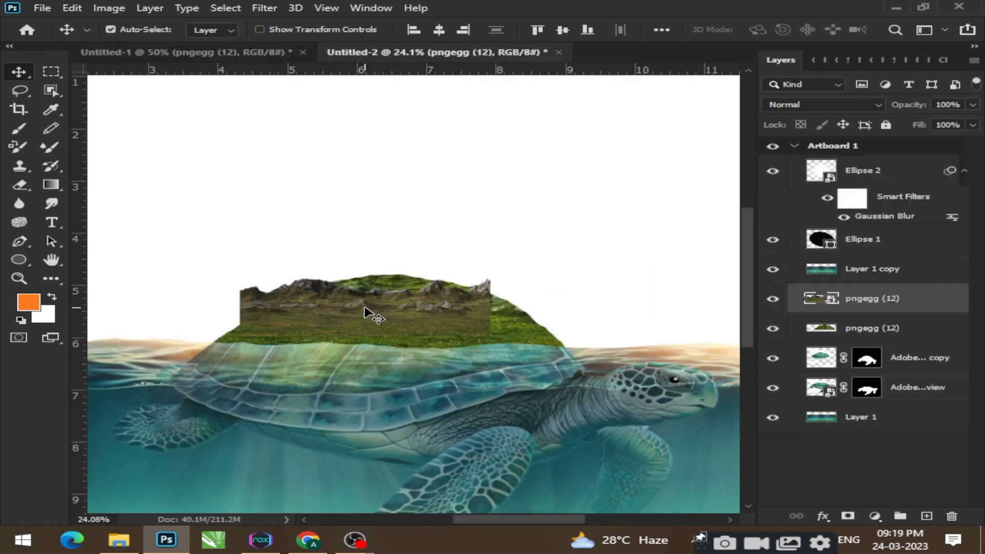
key("ctrl+z")
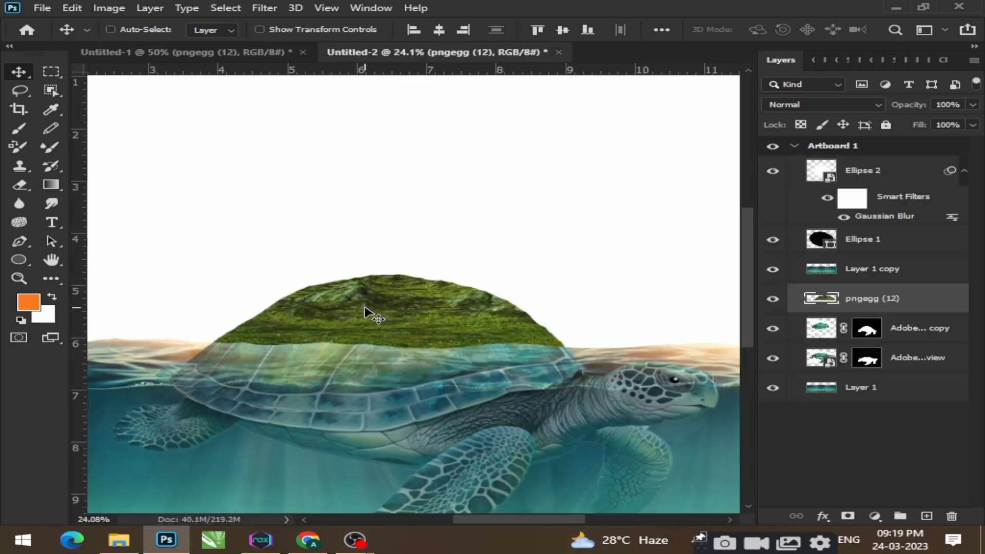
Duplicate the shell terrain into the sky above the turtle and erase the duplicate except for its rocky mound
scroll(363, 310, "up", 4)
scroll(360, 310, "down", 2)
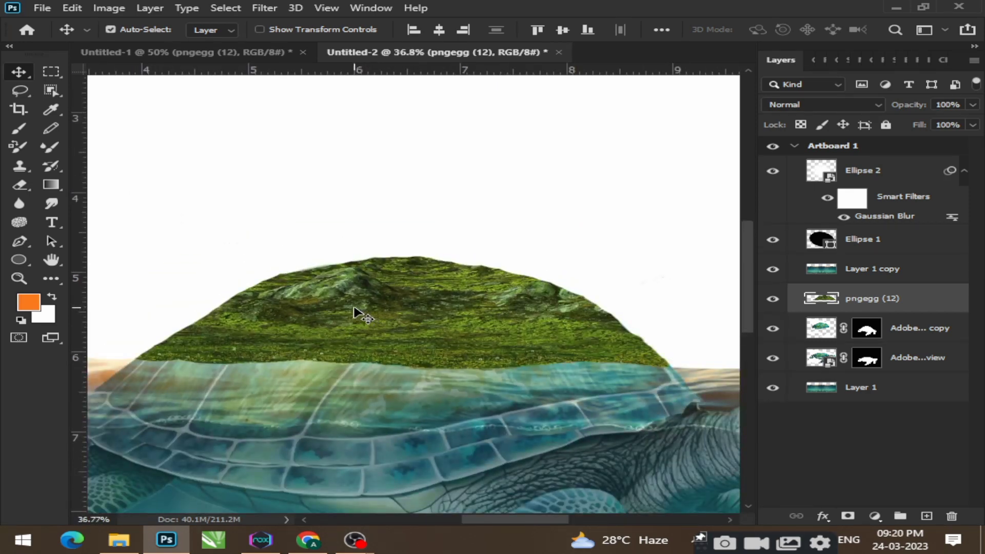
left_click_drag(358, 312, 332, 205)
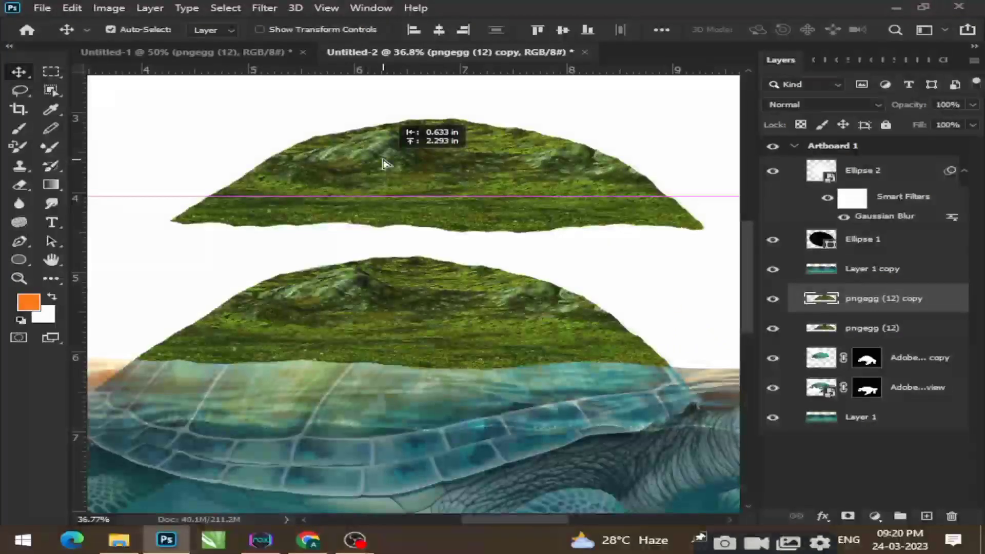
left_click(13, 188)
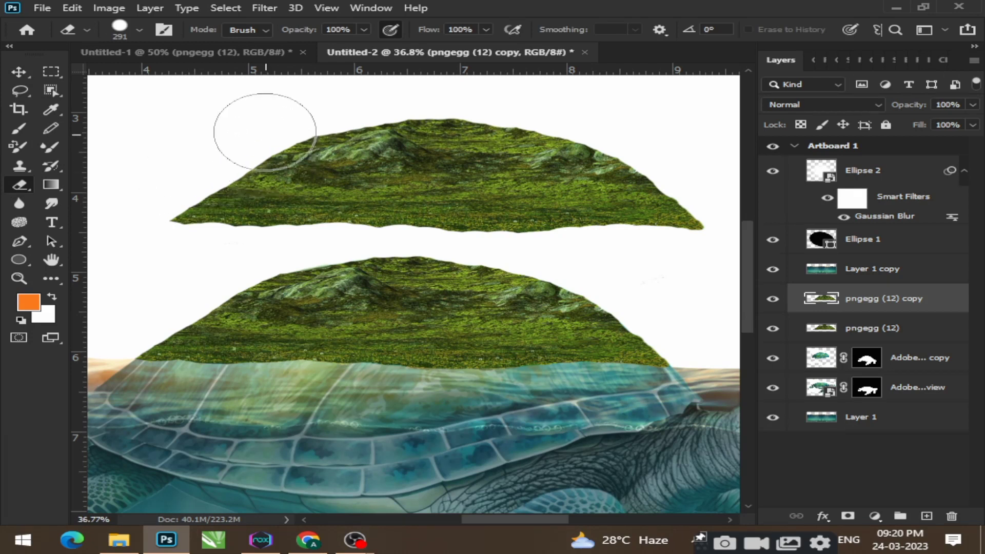
mouse_move(215, 169)
left_mouse_down()
mouse_move(180, 192)
mouse_move(231, 220)
mouse_move(407, 220)
mouse_move(484, 239)
mouse_move(664, 213)
mouse_move(488, 136)
mouse_move(494, 193)
mouse_move(489, 175)
mouse_move(342, 217)
left_mouse_up()
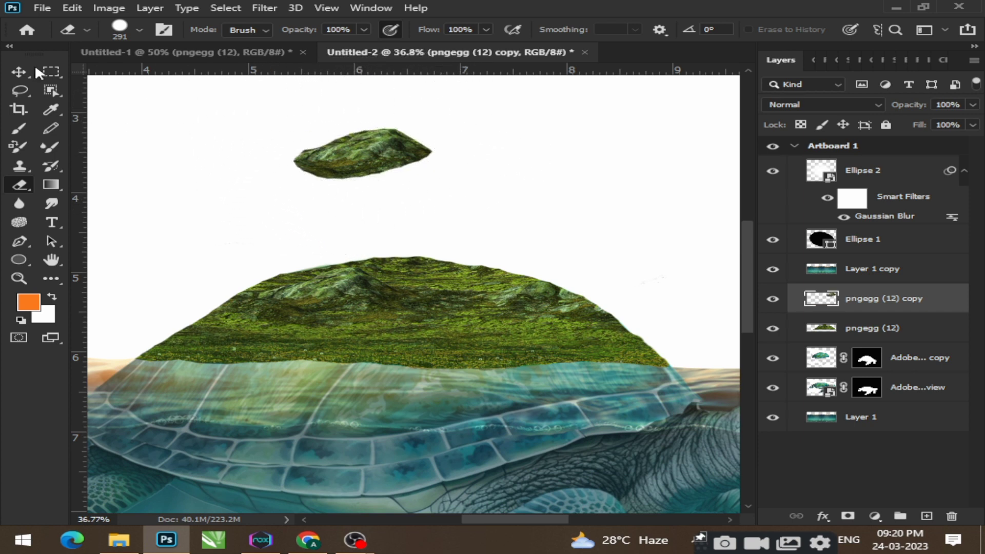
Place the rocky mound at the shell's rear waterline and a second copy of it at the front waterline
left_click(19, 72)
mouse_move(349, 174)
left_mouse_down()
mouse_move(319, 237)
mouse_move(231, 354)
mouse_move(241, 347)
mouse_move(252, 358)
mouse_move(226, 341)
mouse_move(216, 354)
mouse_move(231, 345)
mouse_move(645, 363)
left_mouse_up()
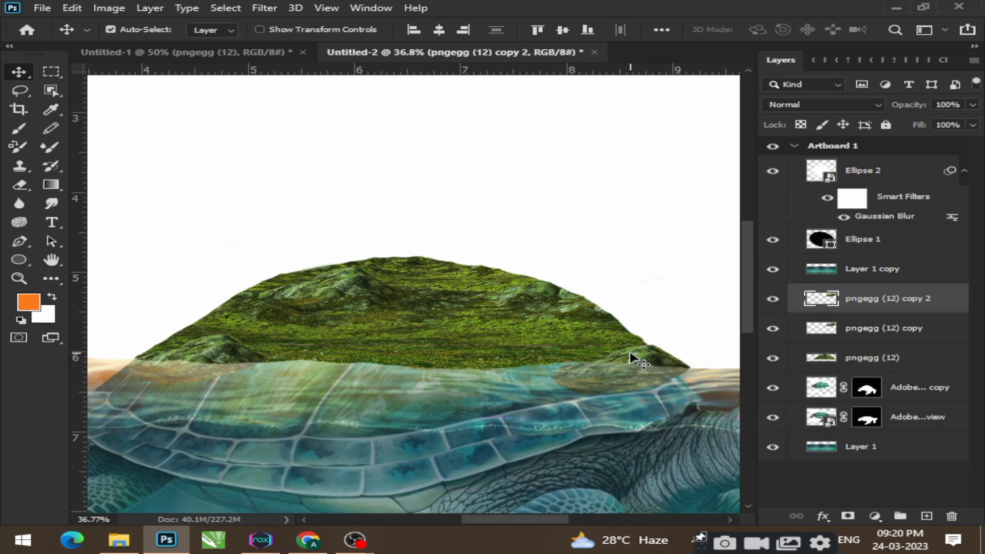
mouse_move(630, 354)
left_mouse_down()
mouse_move(623, 350)
mouse_move(633, 399)
mouse_move(652, 396)
left_mouse_up()
Erase the part of the front rock mound that lies below the waterline
scroll(653, 396, "up", 3)
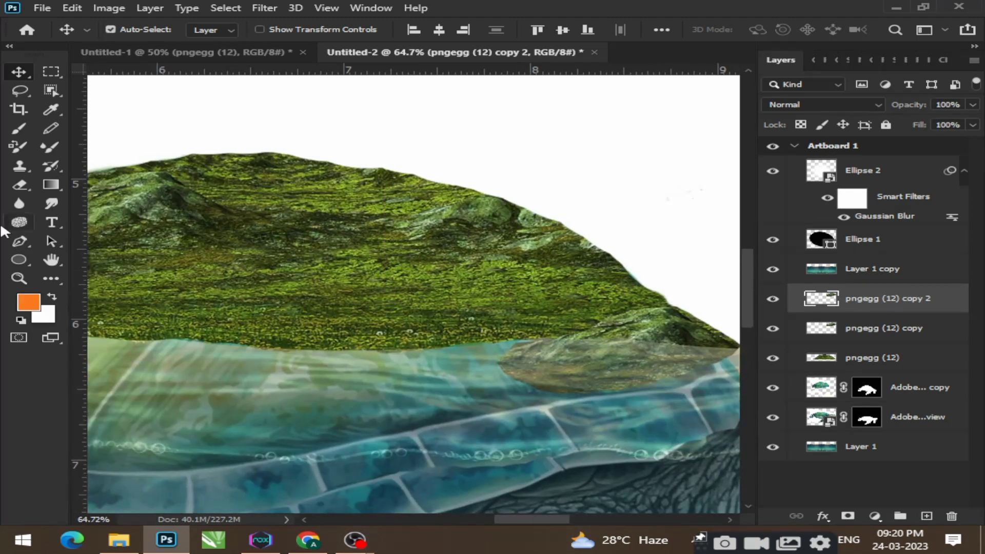
key("e")
mouse_move(608, 419)
left_mouse_down()
mouse_move(534, 409)
mouse_move(686, 422)
mouse_move(692, 440)
mouse_move(577, 407)
left_mouse_up()
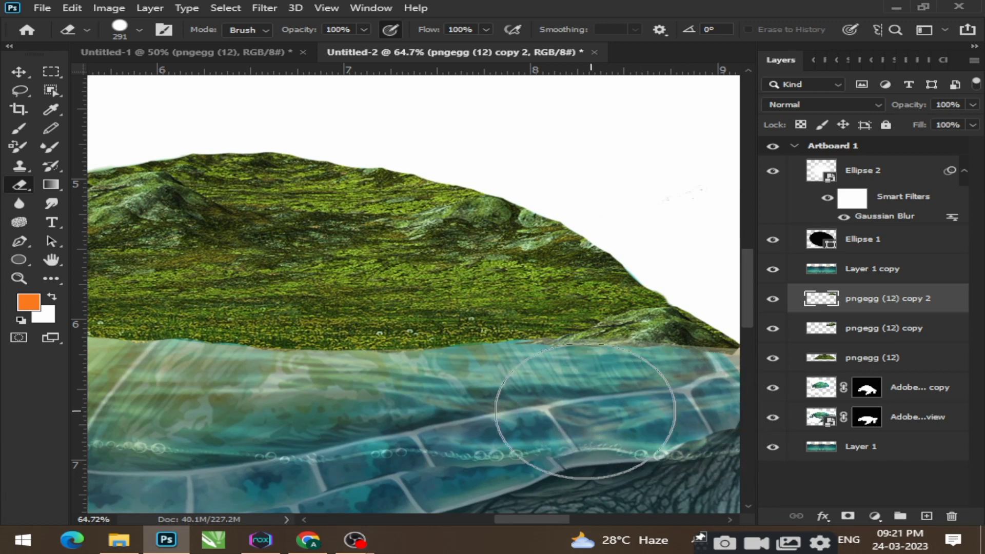
Erase the part of the rear rock mound below the waterline, and select the front mound's layer, pngegg (12) copy 2
scroll(555, 417, "down", 3)
scroll(144, 449, "up", 3)
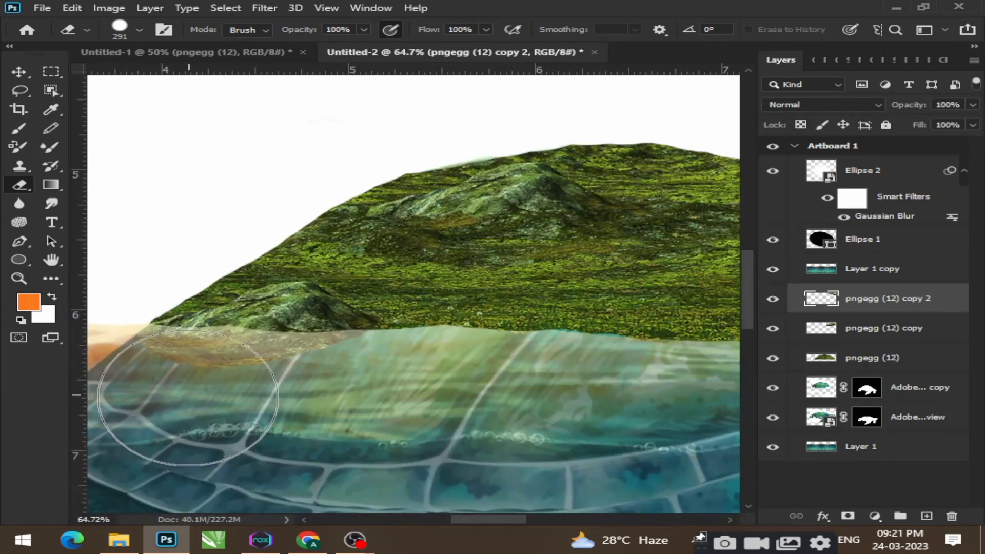
scroll(328, 413, "down", 4)
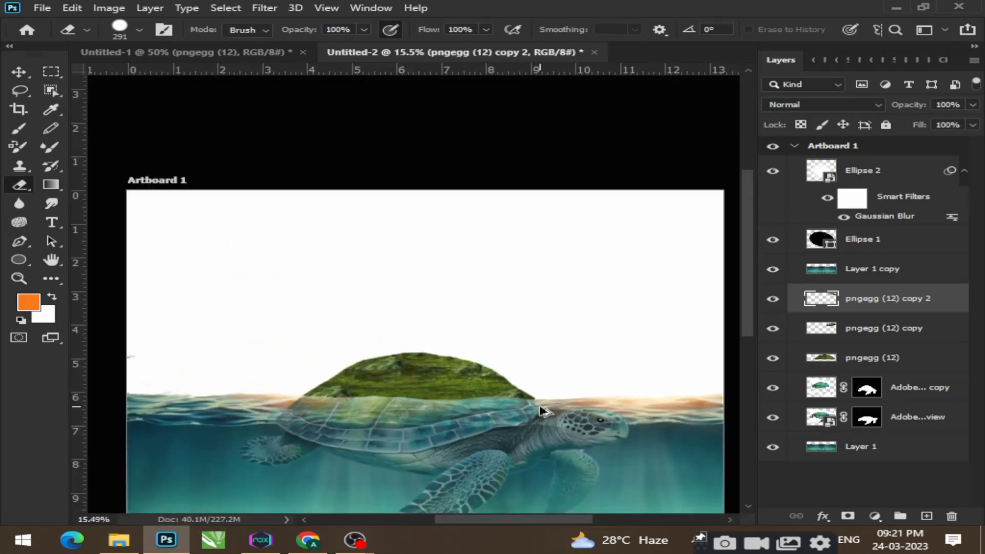
scroll(545, 409, "up", 2)
left_click(913, 336)
scroll(136, 414, "up", 4)
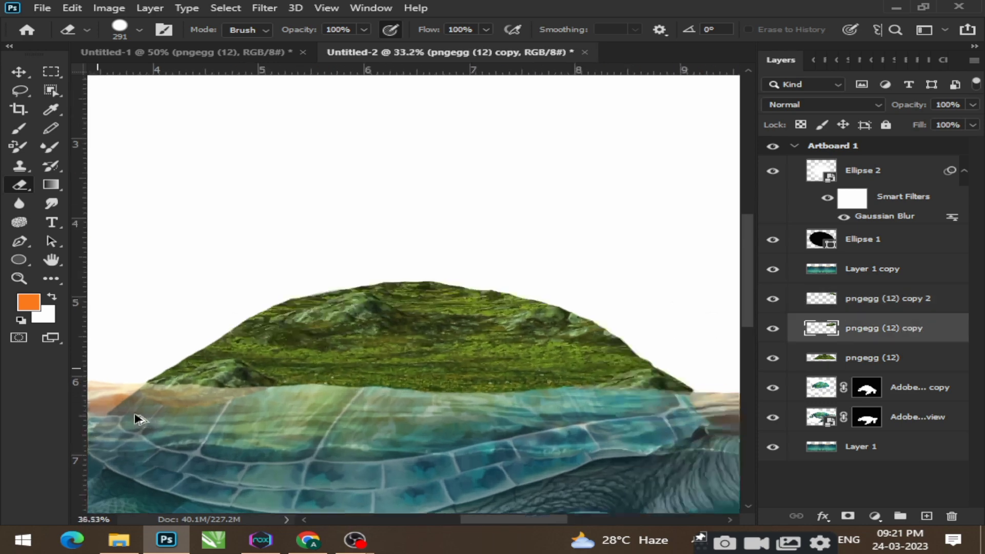
mouse_move(156, 441)
left_mouse_down()
mouse_move(93, 429)
mouse_move(337, 438)
mouse_move(196, 436)
mouse_move(172, 455)
mouse_move(198, 436)
left_mouse_up()
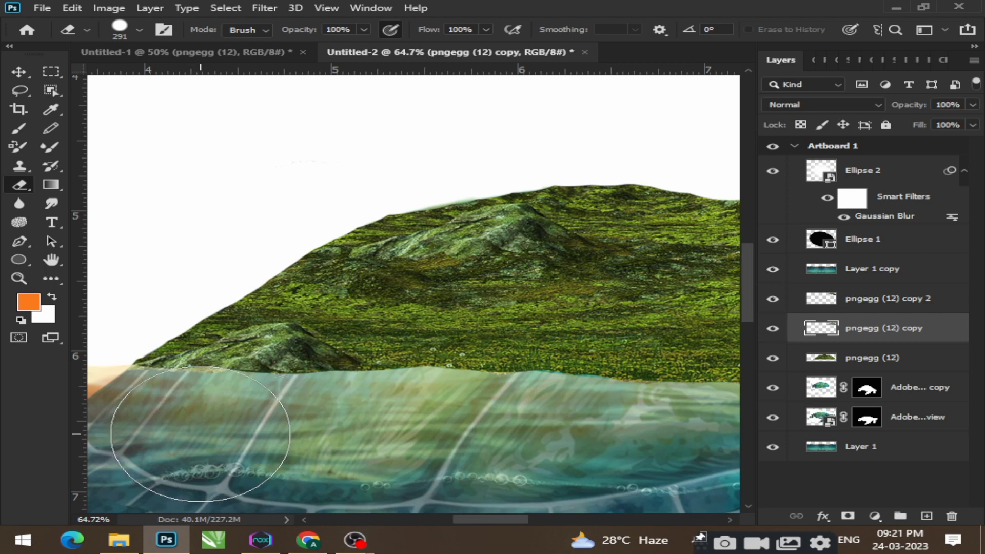
scroll(353, 419, "down", 4)
scroll(353, 420, "up", 6)
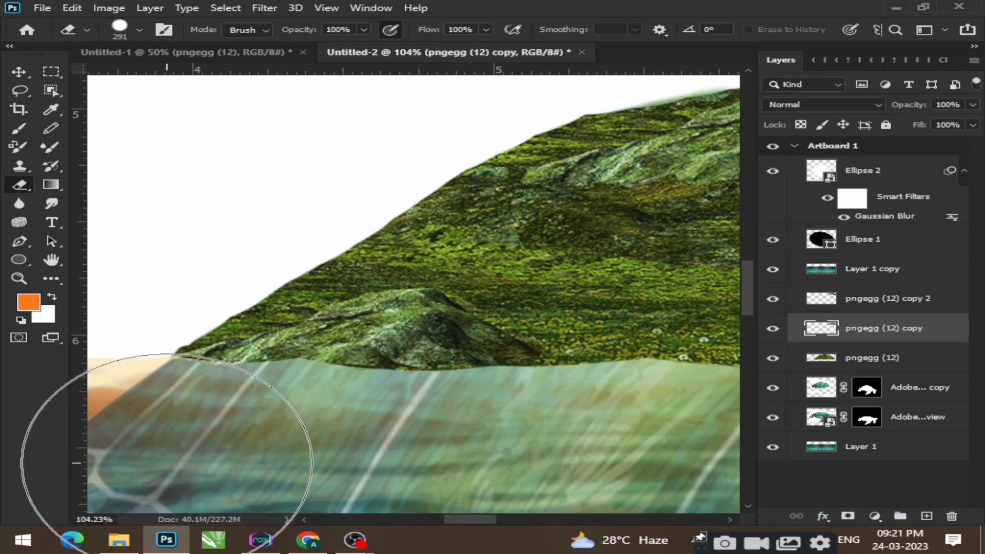
scroll(238, 450, "down", 1)
scroll(402, 429, "down", 4)
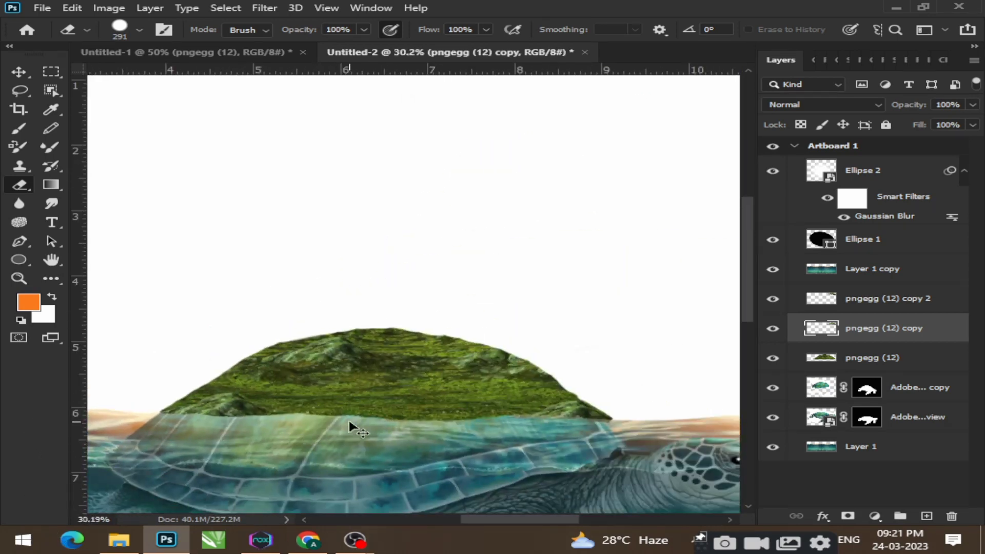
scroll(402, 437, "down", 2)
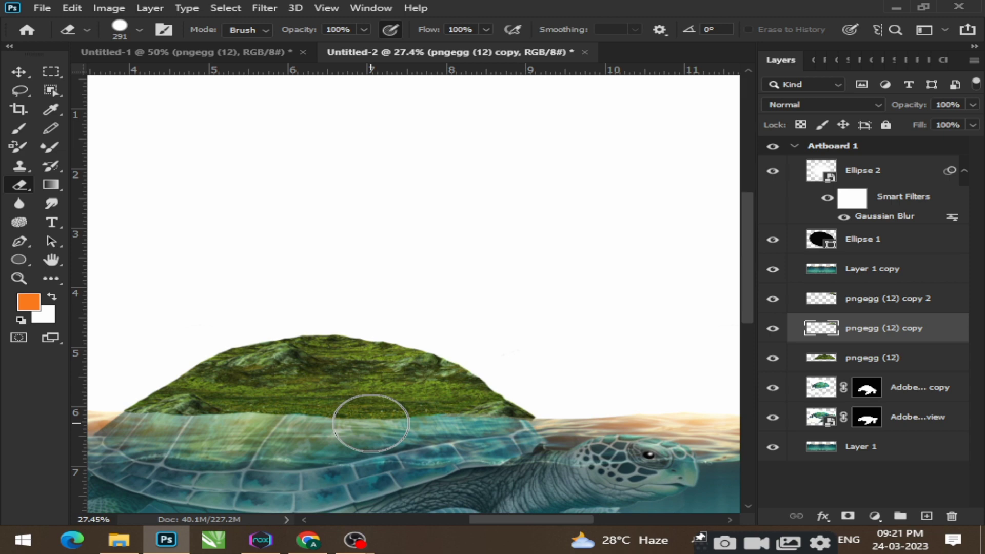
scroll(543, 449, "up", 3)
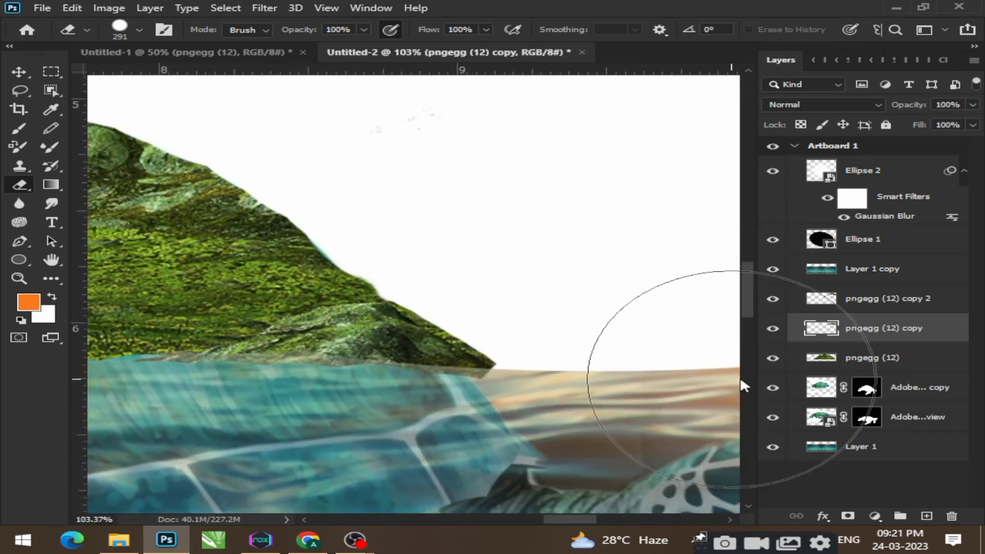
left_click(867, 300)
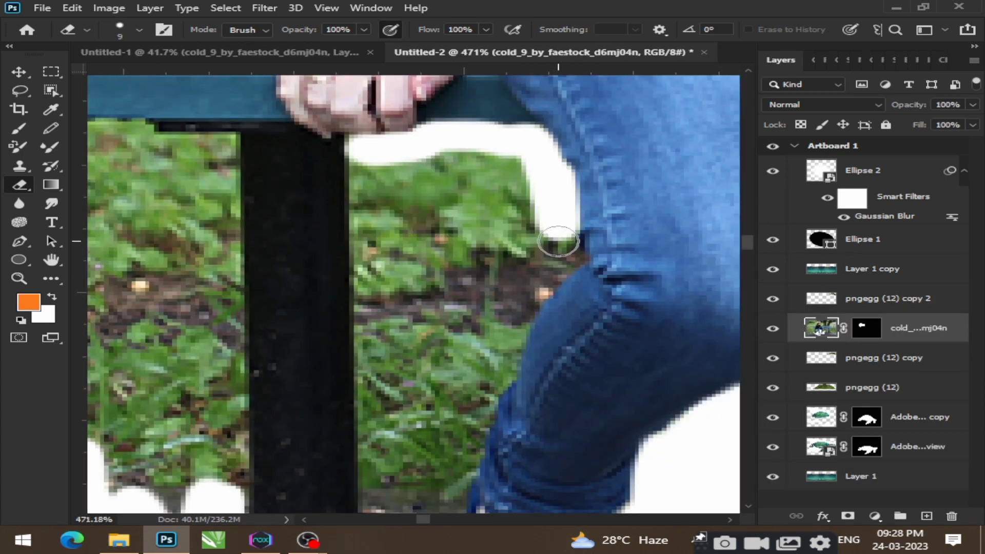
Erase the leftover grass background beneath the bench in the seated-woman cutout, and place the cutout on top of the green shell island
mouse_move(558, 241)
left_mouse_down()
mouse_move(555, 261)
mouse_move(518, 309)
mouse_move(528, 202)
mouse_move(490, 281)
mouse_move(479, 156)
mouse_move(450, 267)
mouse_move(437, 144)
mouse_move(421, 170)
mouse_move(396, 311)
mouse_move(372, 159)
mouse_move(387, 395)
left_mouse_up()
scroll(457, 176, "down", 5)
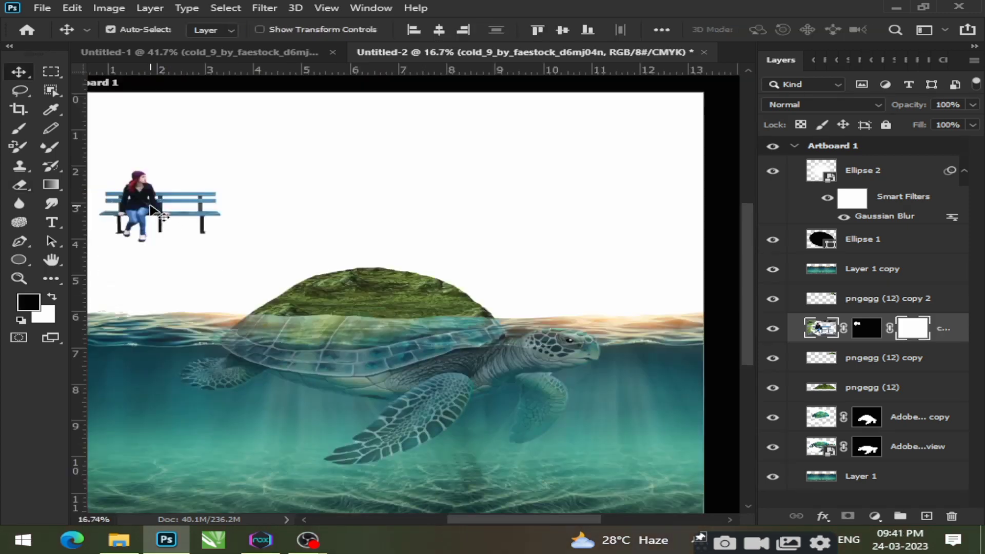
left_click_drag(151, 211, 380, 279)
scroll(404, 283, "up", 5)
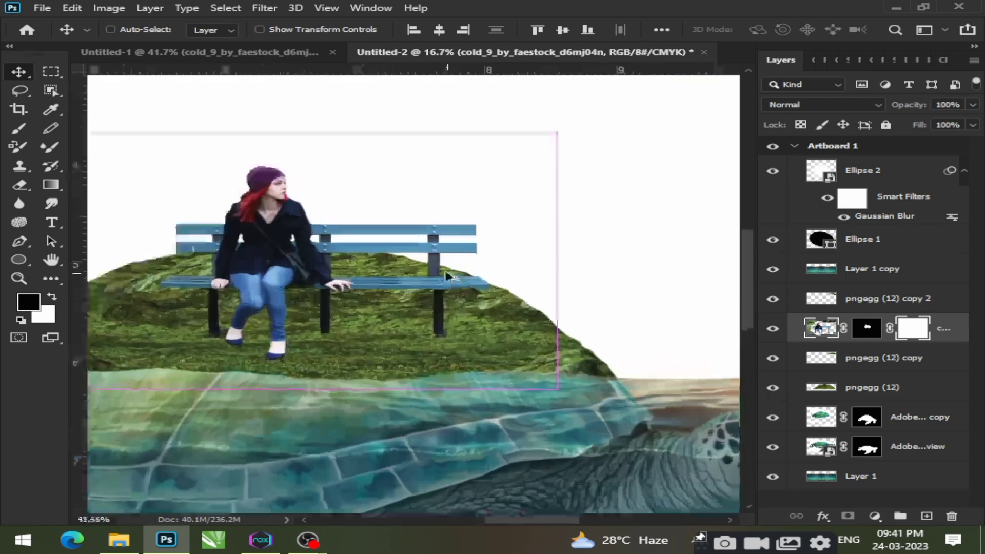
left_click_drag(281, 295, 288, 294)
scroll(289, 294, "down", 5)
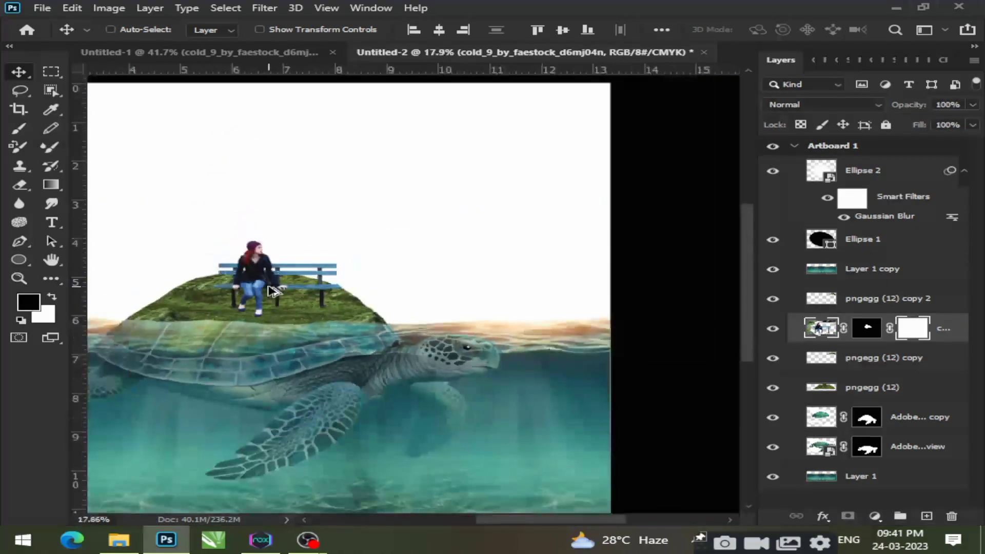
Scale the woman-and-bench cutout down to about 96.6% and reposition it on the island's crest
key("ctrl+t")
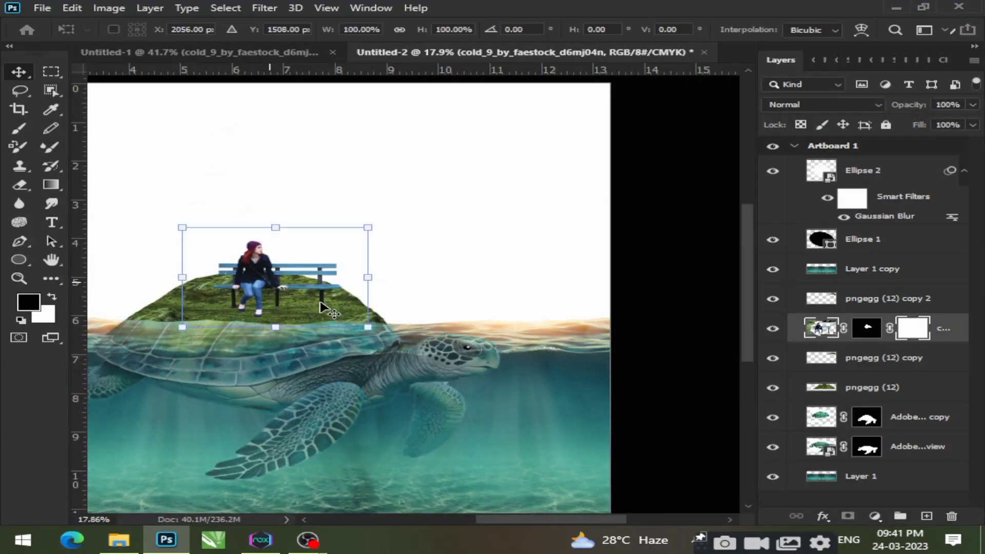
left_click_drag(368, 329, 354, 318)
left_click_drag(268, 273, 280, 276)
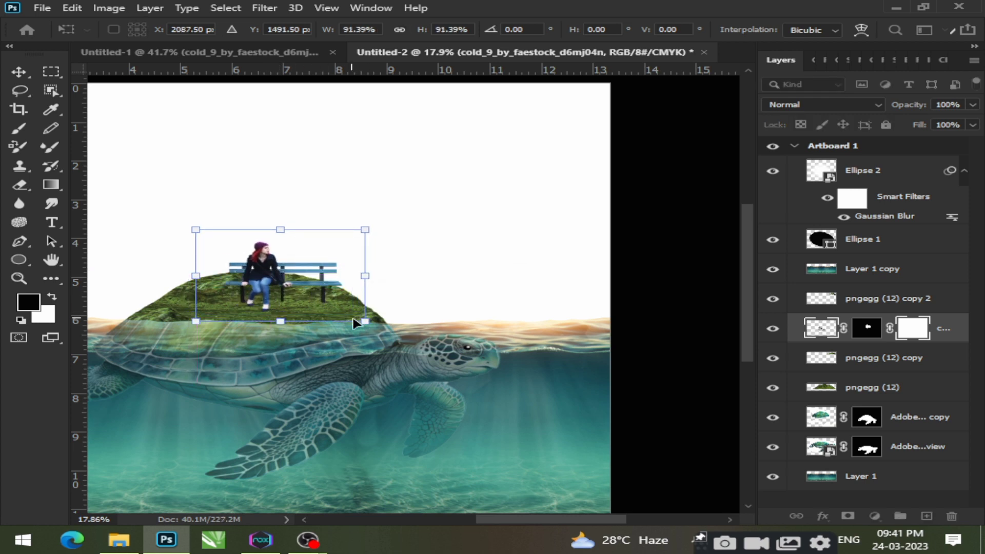
left_click_drag(365, 321, 375, 326)
left_click_drag(299, 287, 291, 276)
left_click(19, 260)
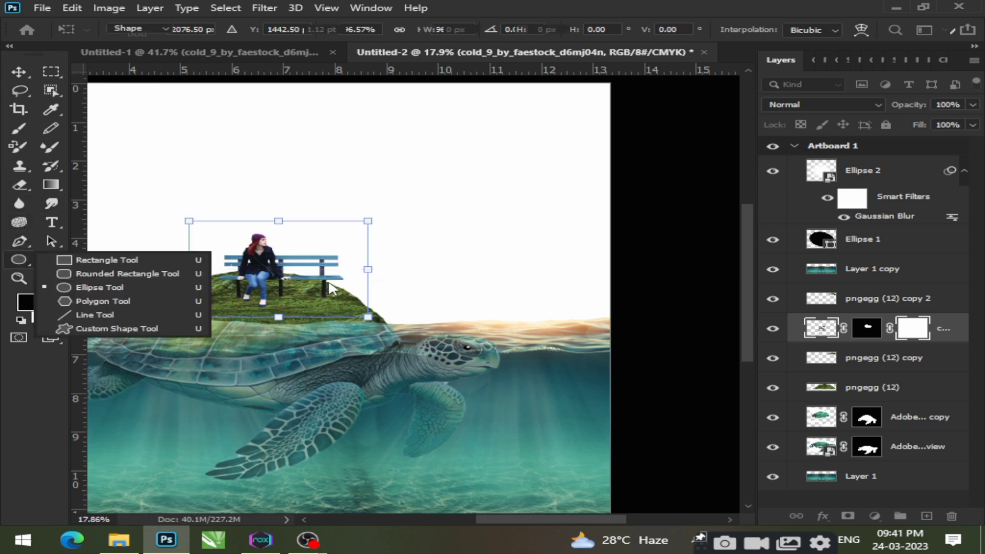
left_click(14, 73)
Draw a black ellipse about 54 by 33 px directly above the terrain layer, at the foot of the bench leg farthest from the woman
scroll(330, 308, "up", 10)
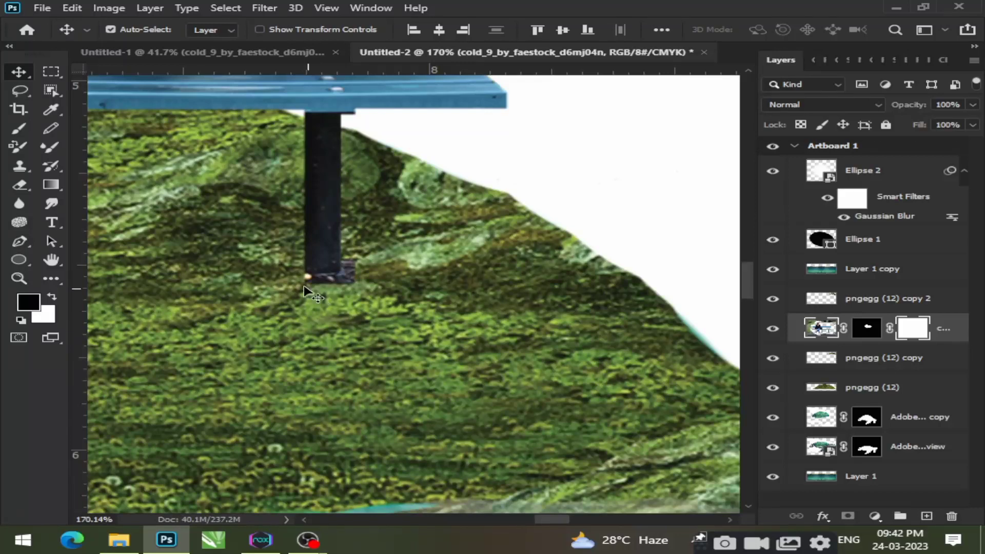
left_click_drag(308, 287, 314, 288)
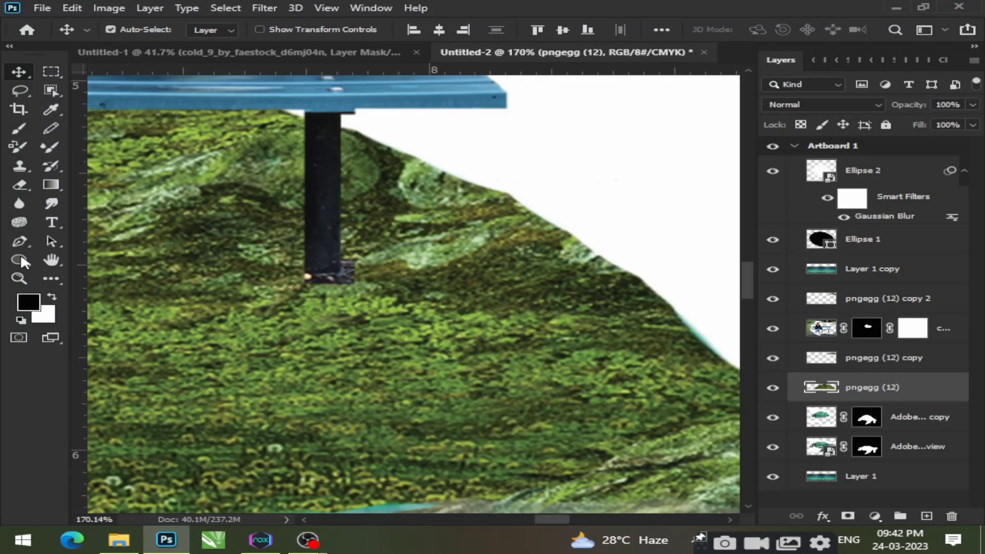
left_click(20, 260)
left_click_drag(284, 256, 351, 277)
scroll(351, 278, "down", 8)
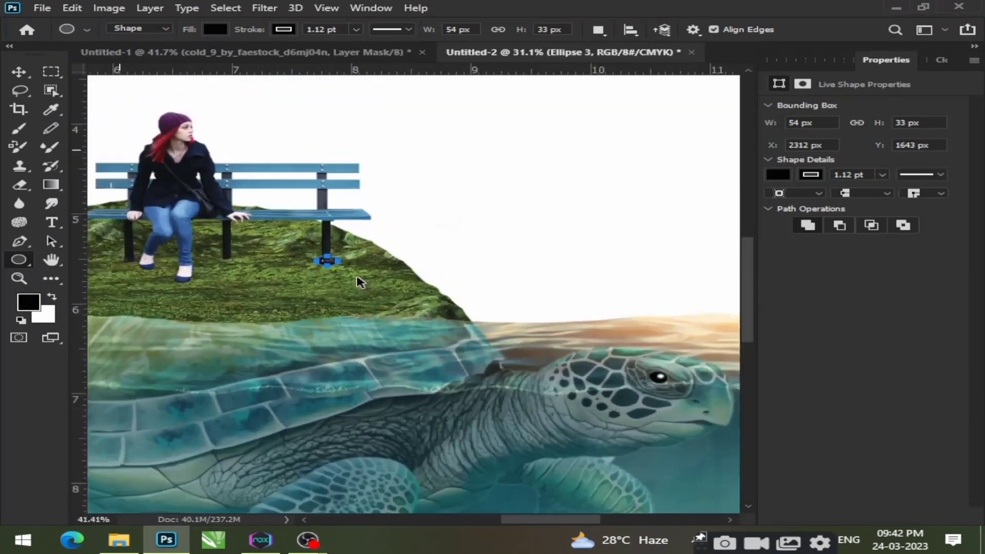
scroll(336, 264, "up", 5)
Stretch the black ellipse under the bench leg to a height of about 42 px
key("v")
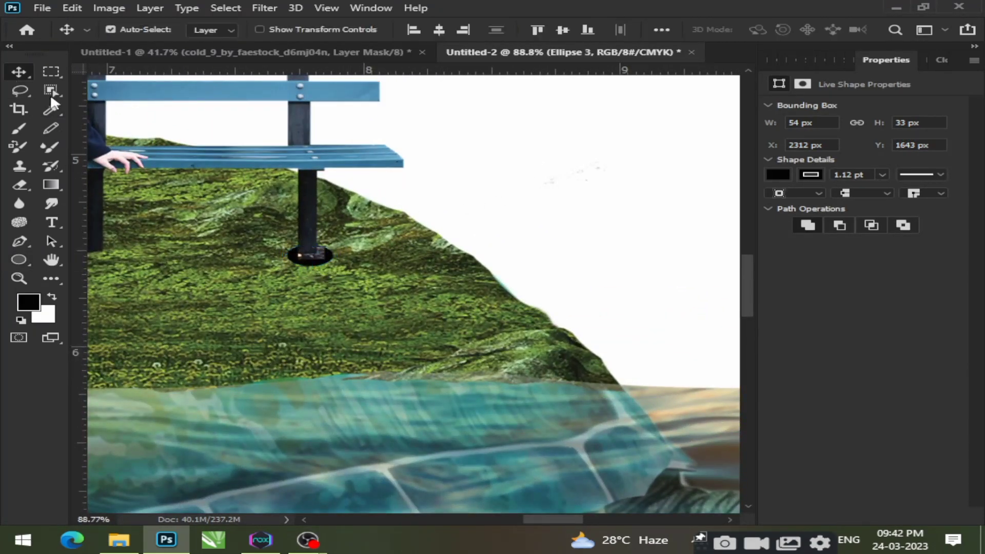
left_click_drag(303, 265, 312, 273)
key("ctrl+t")
left_click(263, 11)
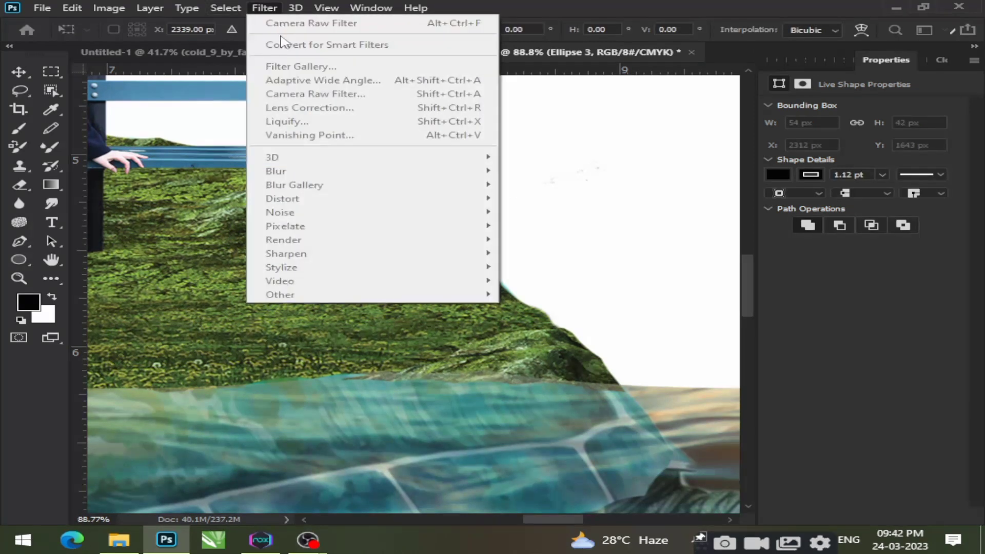
left_click(19, 72)
Convert the ellipse for smart filters and soften it into a shadow with a Gaussian Blur of 6.0 pixels radius
left_click(251, 13)
left_click(296, 46)
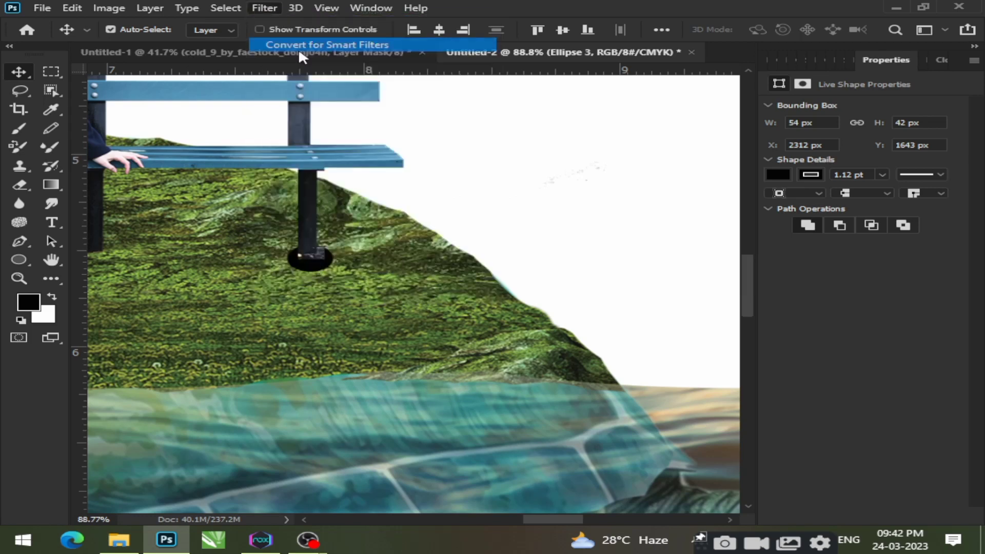
left_click(458, 213)
left_click(270, 10)
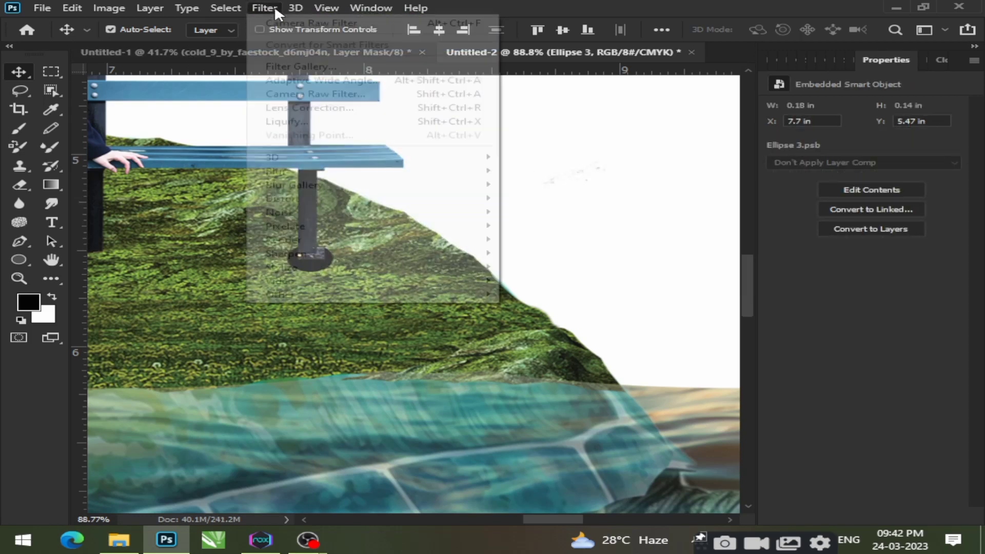
mouse_move(304, 189)
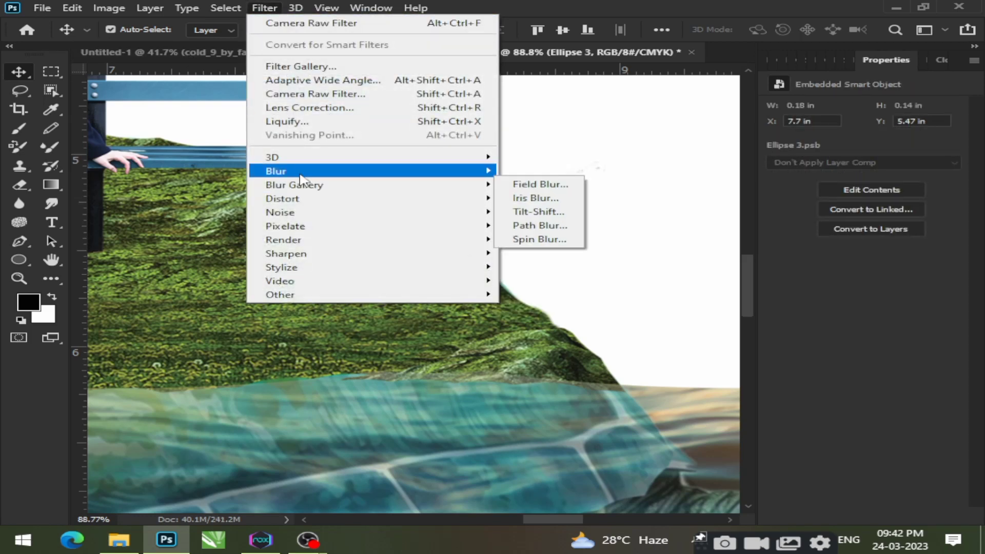
mouse_move(277, 171)
left_click(544, 224)
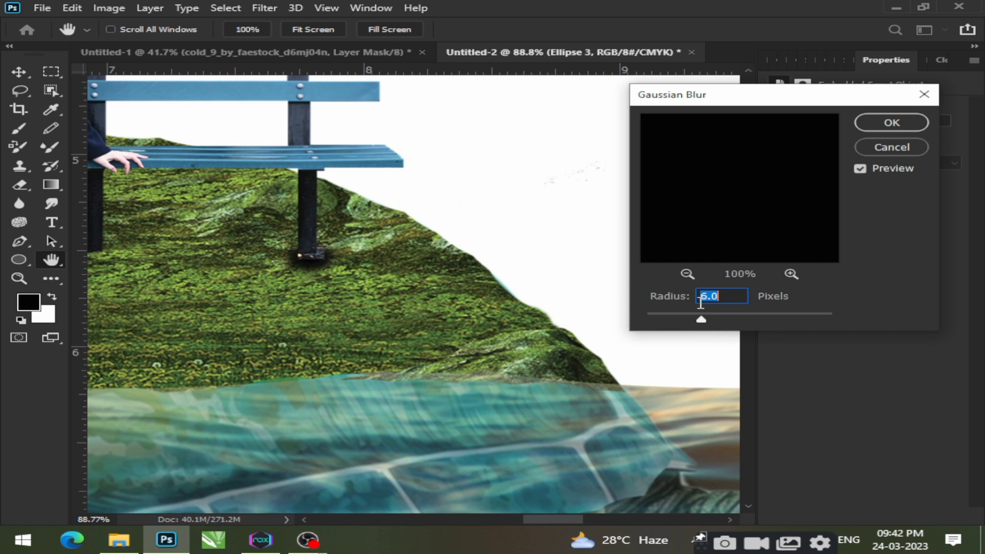
left_click(887, 123)
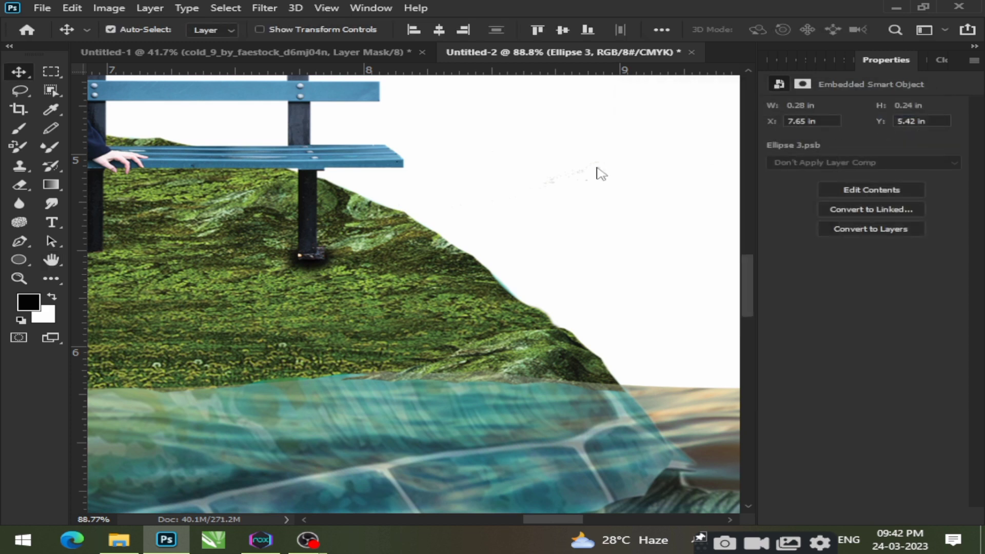
Duplicate the blurred shadow and place the copy under the foot of the bench's middle leg
left_click(311, 266)
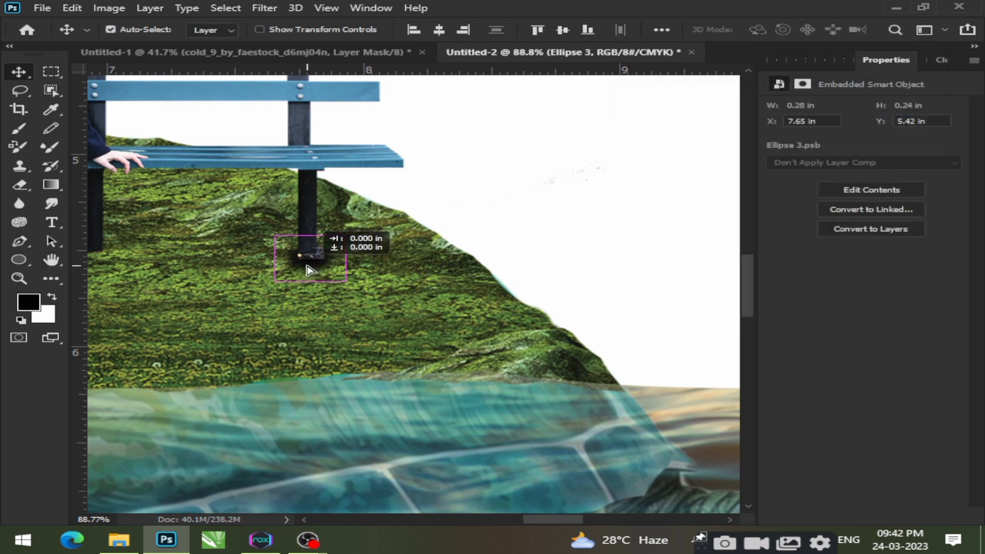
key("ctrl")
scroll(359, 273, "down", 3)
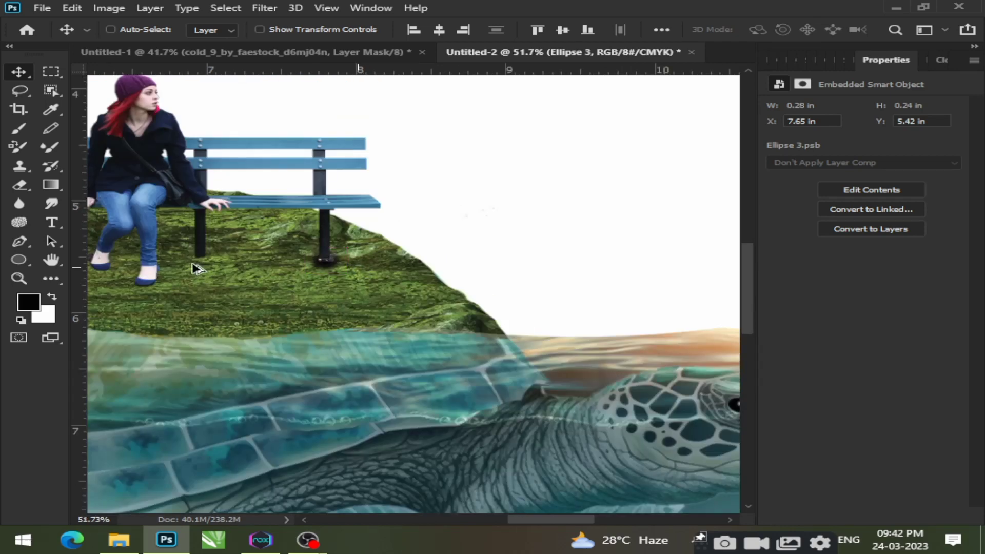
scroll(197, 269, "up", 5)
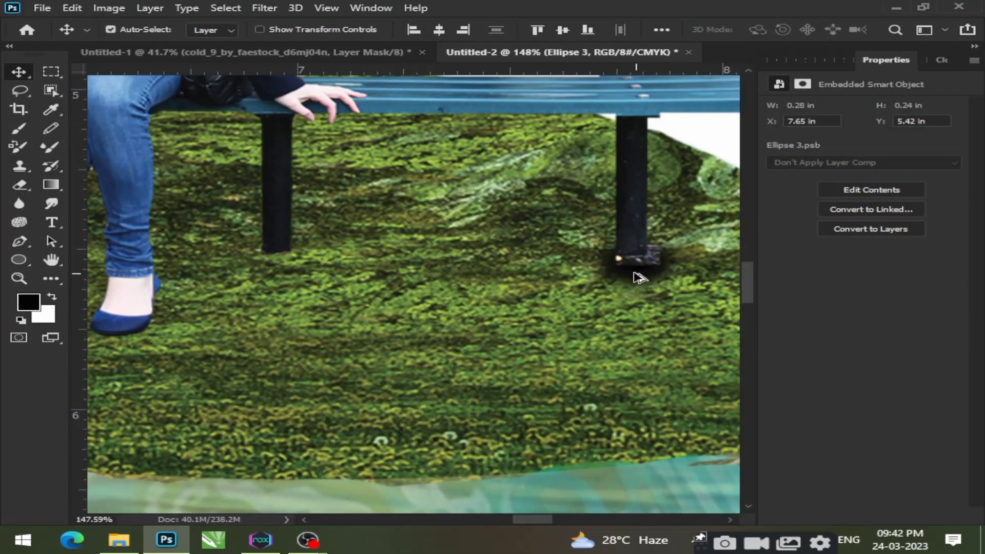
left_click_drag(639, 278, 282, 265)
scroll(339, 272, "down", 5)
scroll(427, 281, "up", 4)
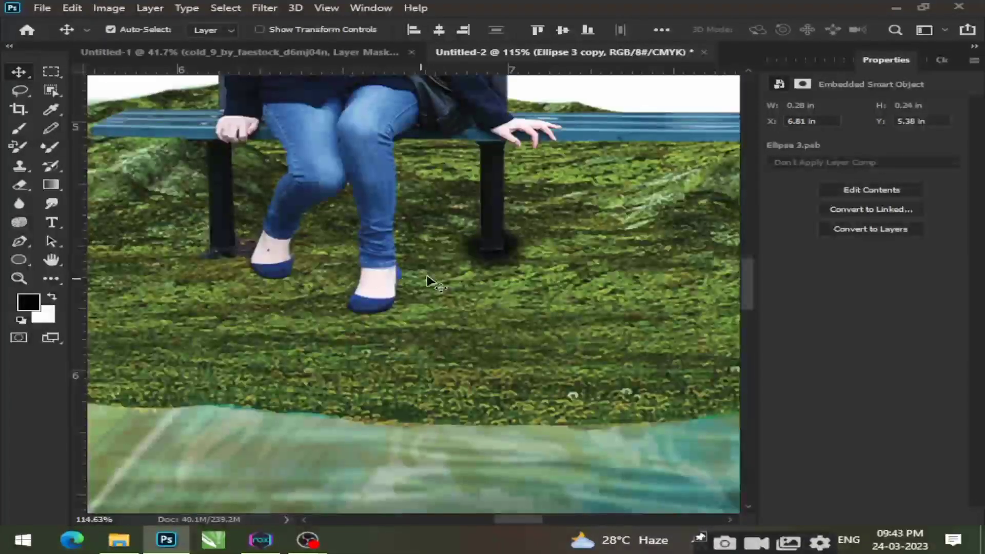
Copy the shadow beneath the remaining bench leg and the woman's rear shoe, and set the shoe shadow's opacity to 51%
left_click_drag(490, 263, 303, 286)
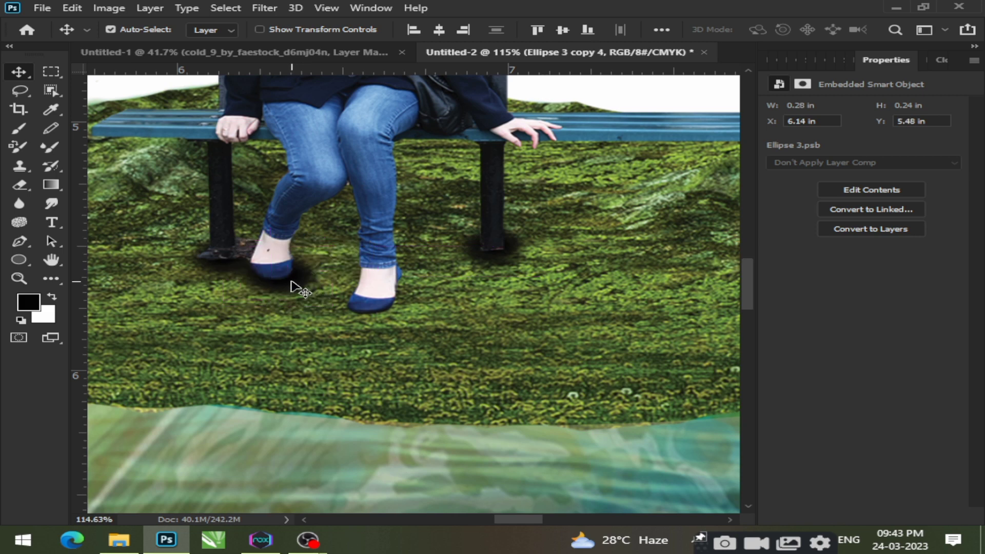
left_click(768, 58)
left_click(763, 55)
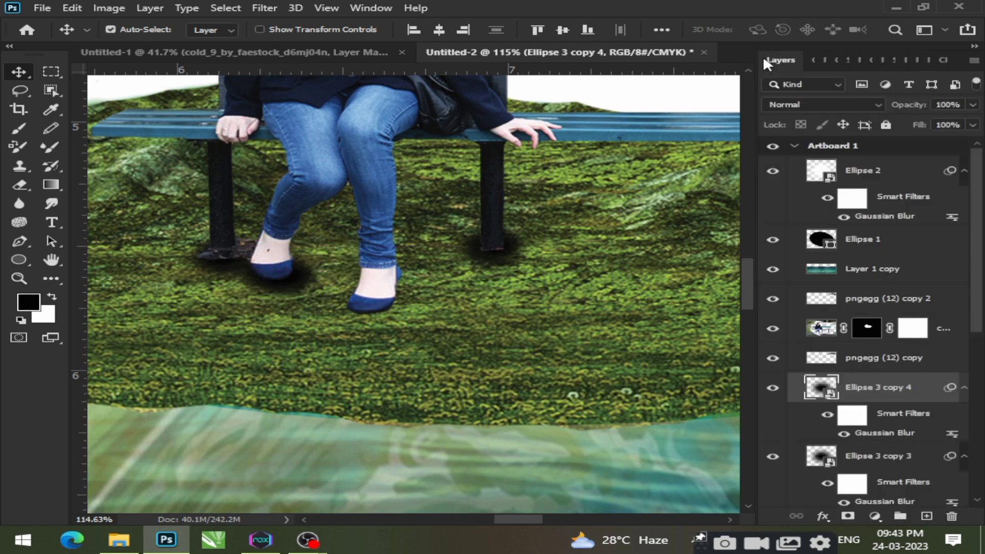
left_click(973, 105)
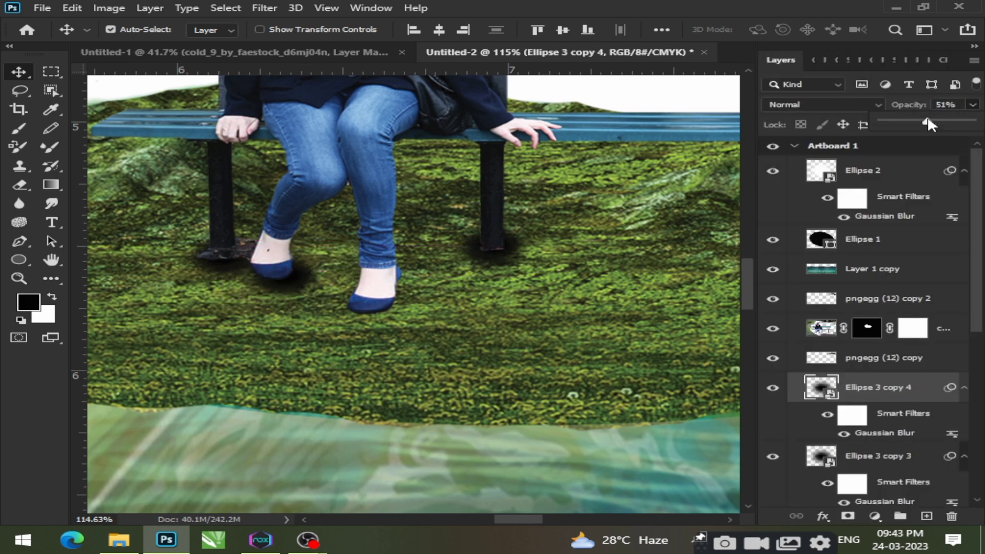
Duplicate the rear shoe's shadow and place the copy beneath the woman's front shoe
left_click_drag(300, 283, 409, 311)
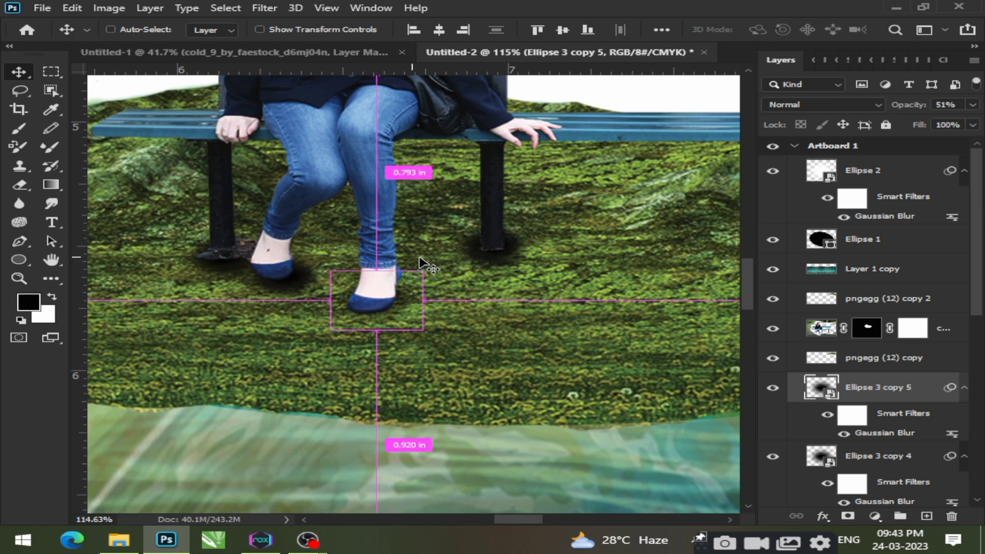
scroll(421, 266, "down", 5)
scroll(445, 305, "down", 3)
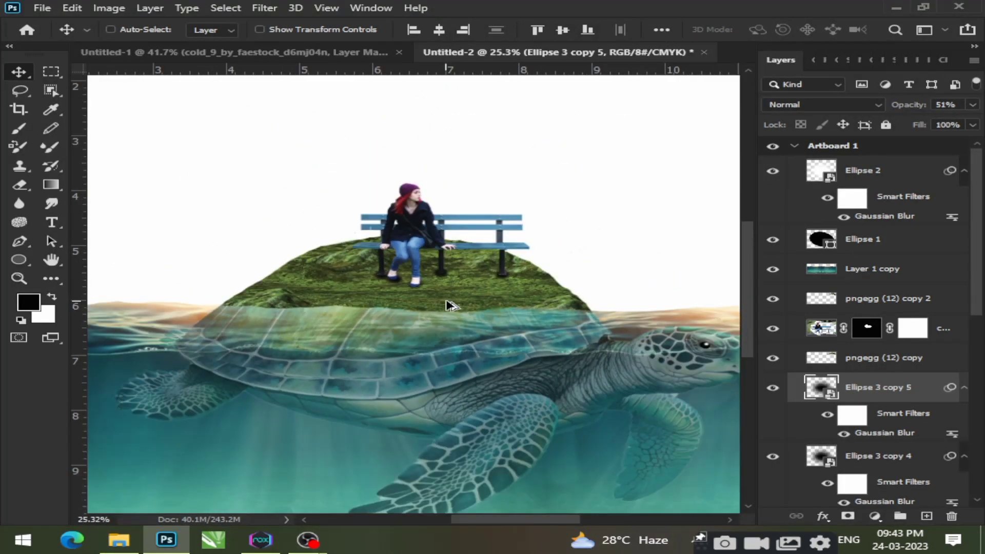
scroll(535, 235, "right", 3)
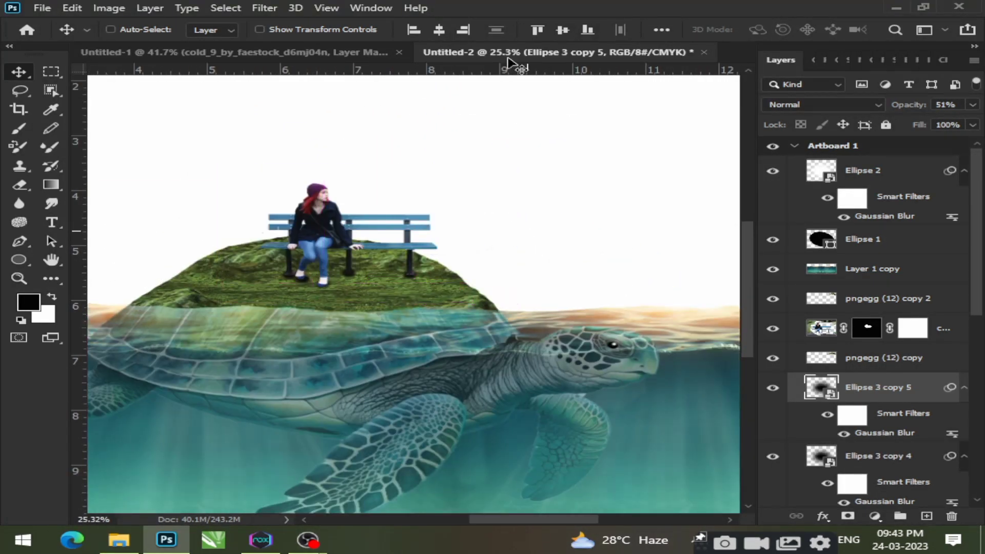
Compare the two tree cutouts in the Untitled-1 document and copy the broad-crowned tree, pngwing.com (75), into the turtle composite
left_click(325, 49)
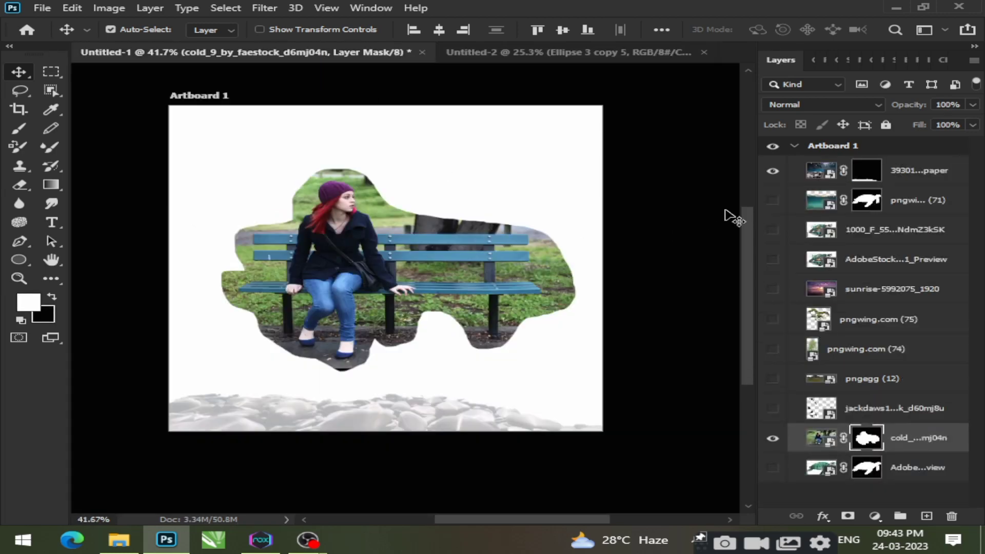
left_click(773, 438)
left_click(773, 350)
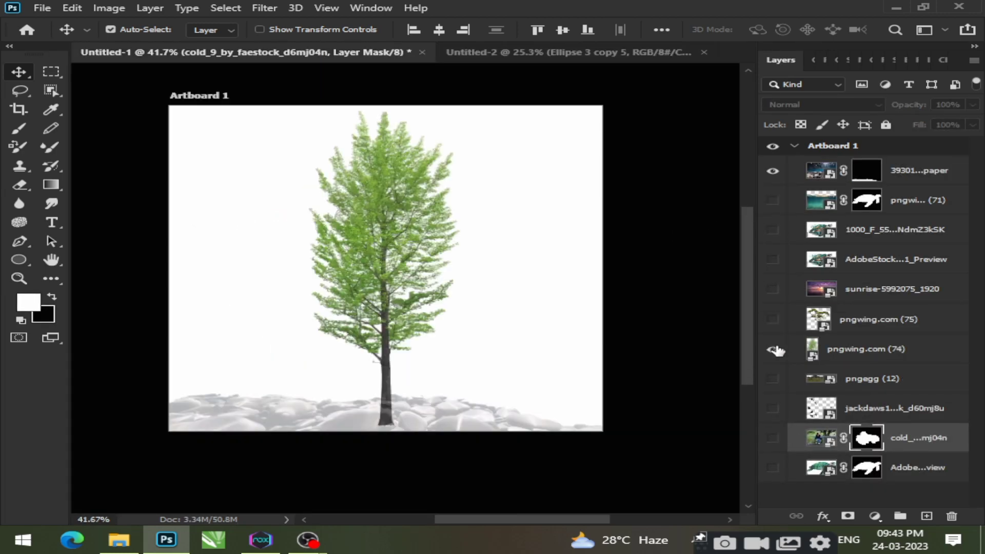
left_click(773, 349)
left_click(773, 320)
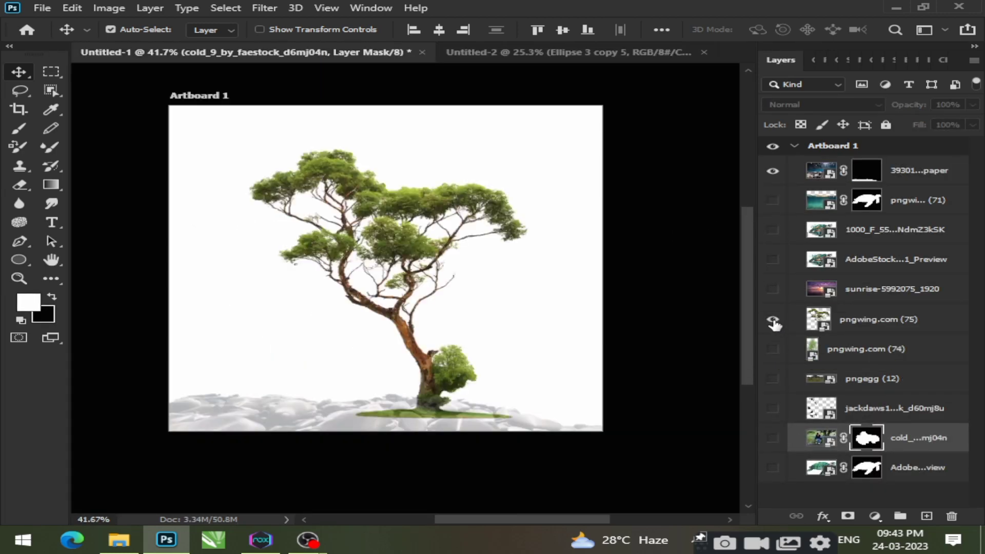
left_click_drag(405, 237, 311, 218)
scroll(311, 218, "down", 4)
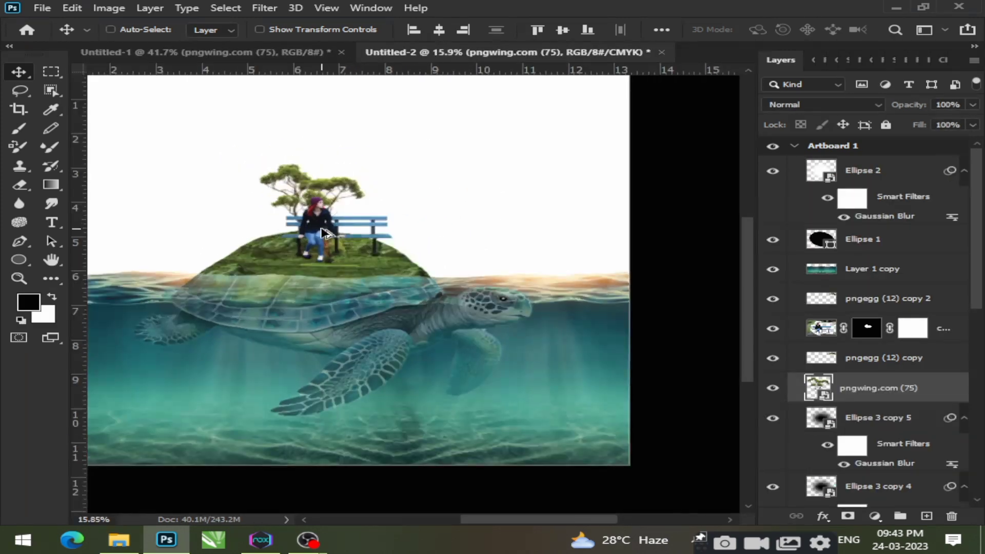
Enlarge the tree to 39.84% and place its trunk on the hilltop just behind the woman's end of the bench
scroll(299, 197, "up", 2)
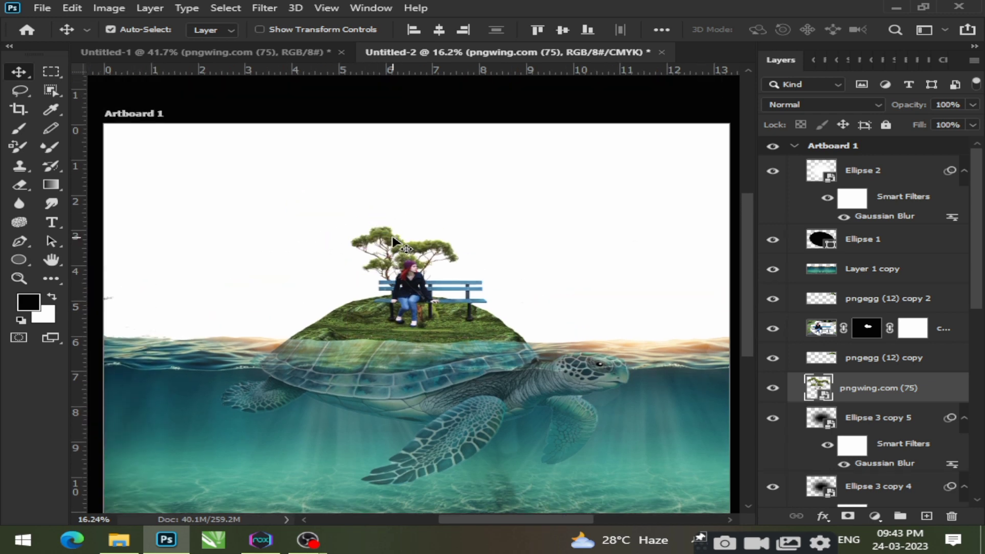
left_click_drag(397, 252, 370, 188)
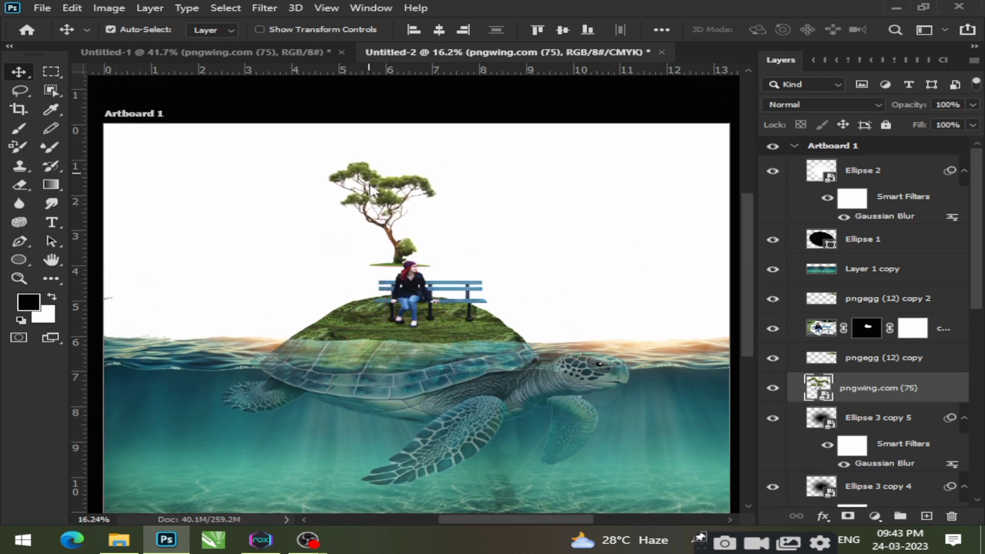
key("ctrl+t")
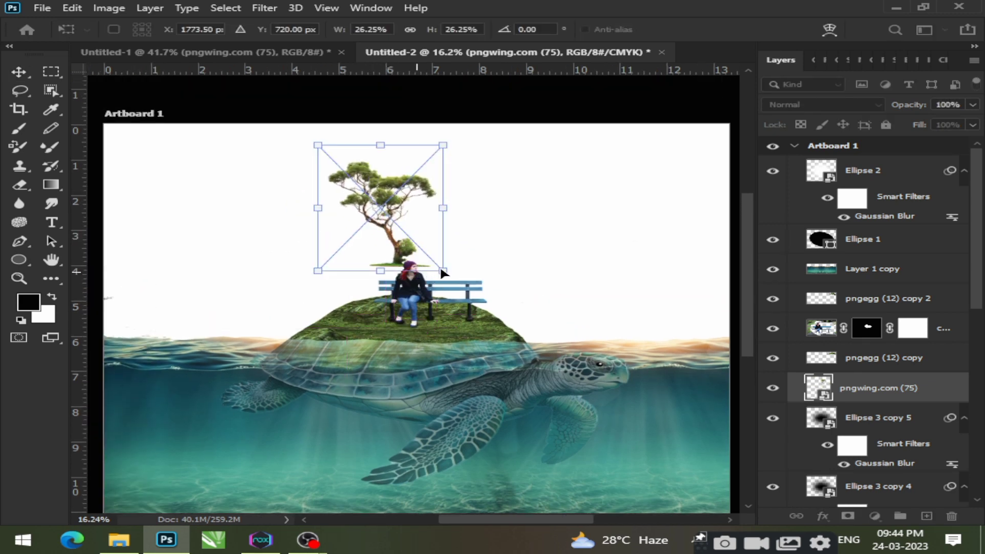
left_click_drag(443, 272, 484, 323)
left_click_drag(412, 226, 378, 226)
left_click_drag(451, 308, 453, 315)
left_click_drag(378, 239, 374, 236)
Rasterize the tree layer and erase the flat grass patch around the trunk's base with the 31 px Eraser
left_click(20, 184)
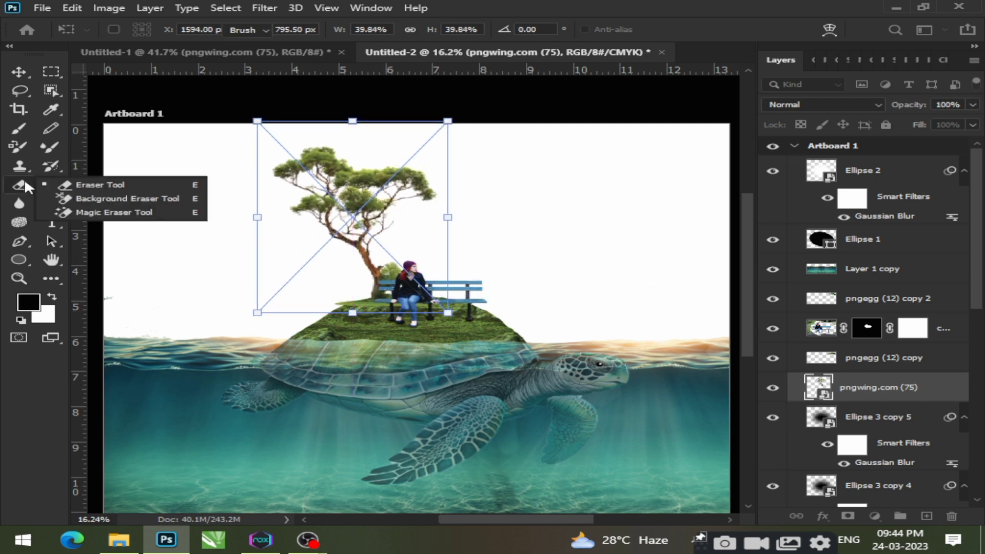
scroll(374, 341, "up", 6)
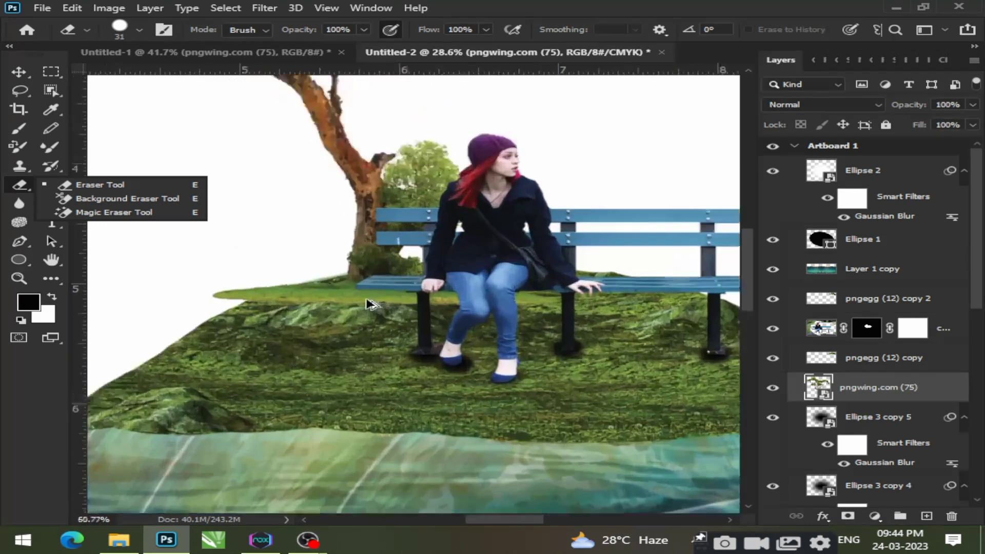
scroll(371, 303, "up", 2)
left_click(282, 294)
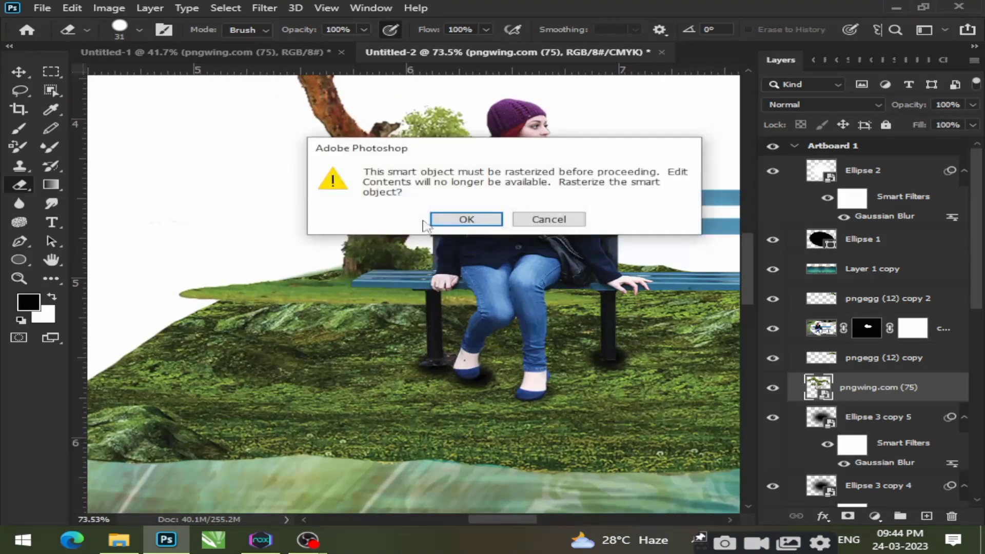
left_click(462, 221)
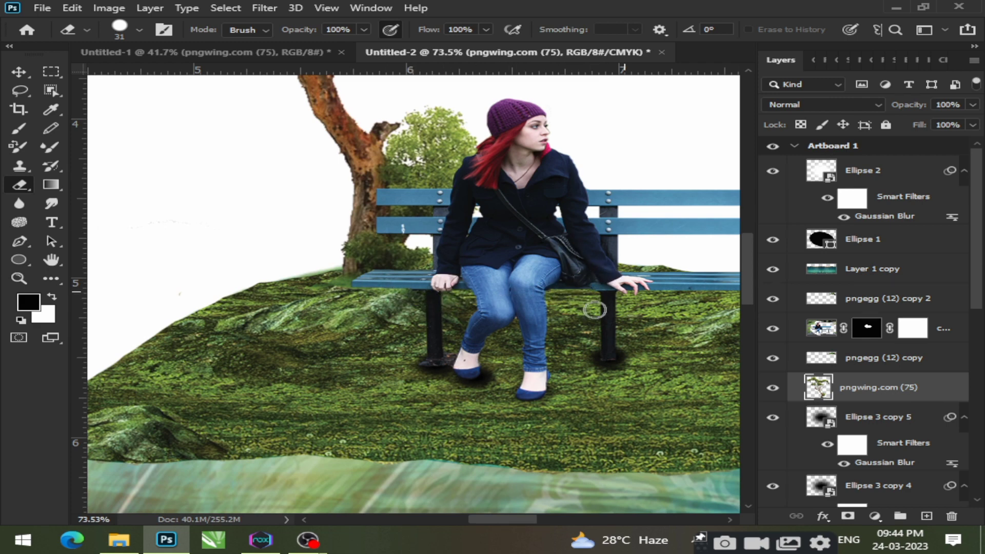
scroll(518, 296, "down", 6)
scroll(534, 313, "up", 2)
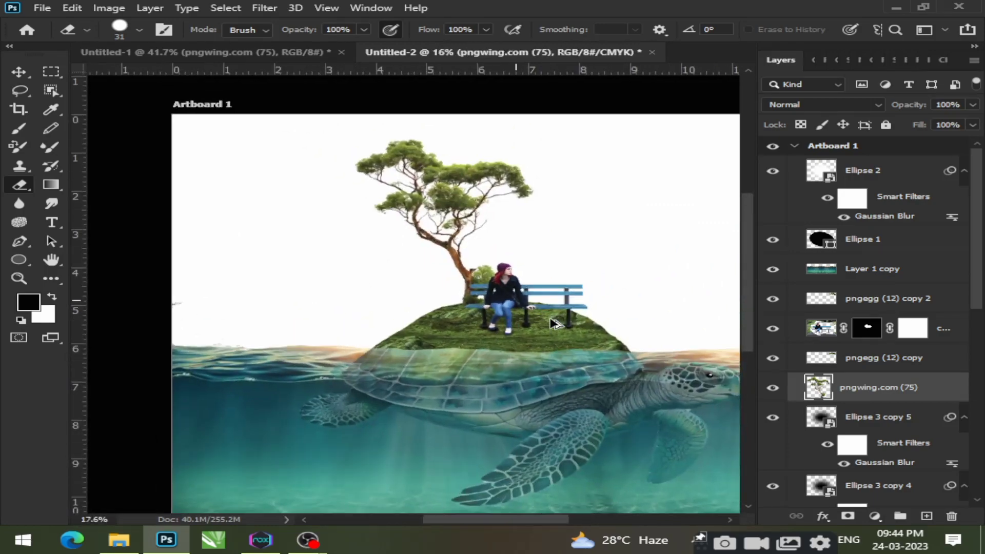
left_click(19, 72)
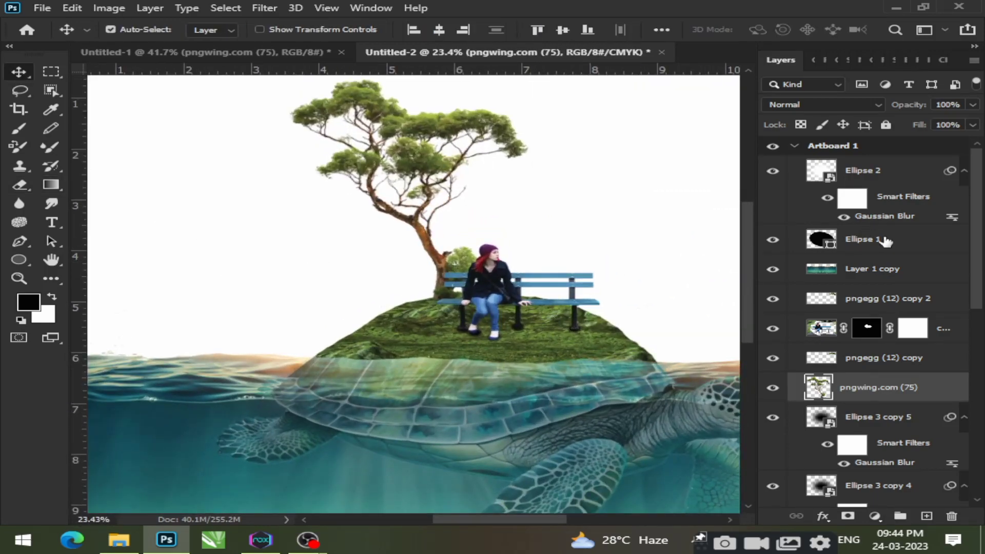
Cool the woman-and-bench layer in Camera Raw with Temperature -25, Contrast +13, Highlights +13 and slightly raised Clarity
key("ctrl+shift+a")
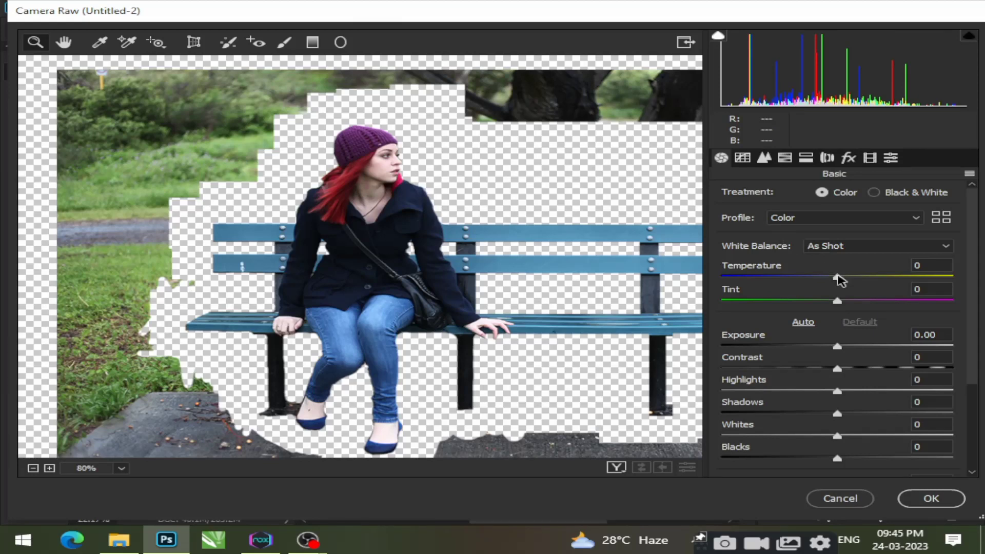
left_click_drag(837, 278, 809, 277)
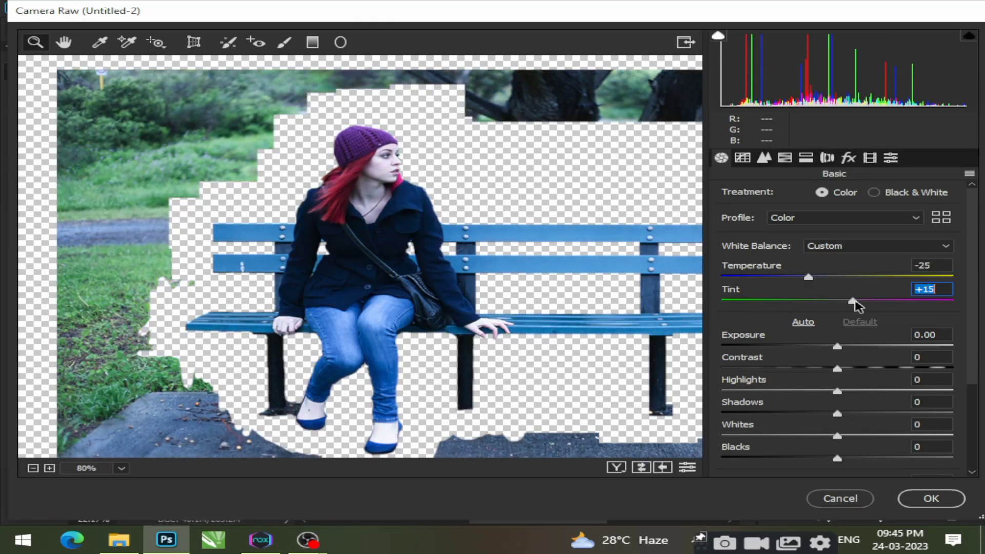
mouse_move(854, 302)
left_mouse_down()
mouse_move(881, 303)
mouse_move(837, 301)
left_mouse_up()
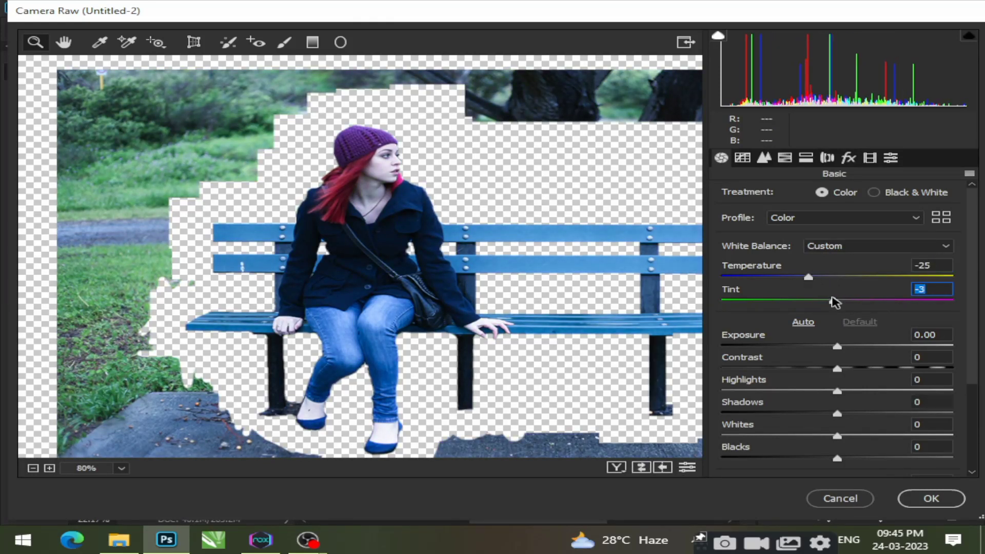
scroll(836, 301, "down", 4)
left_click_drag(841, 223, 856, 262)
double_click(839, 214)
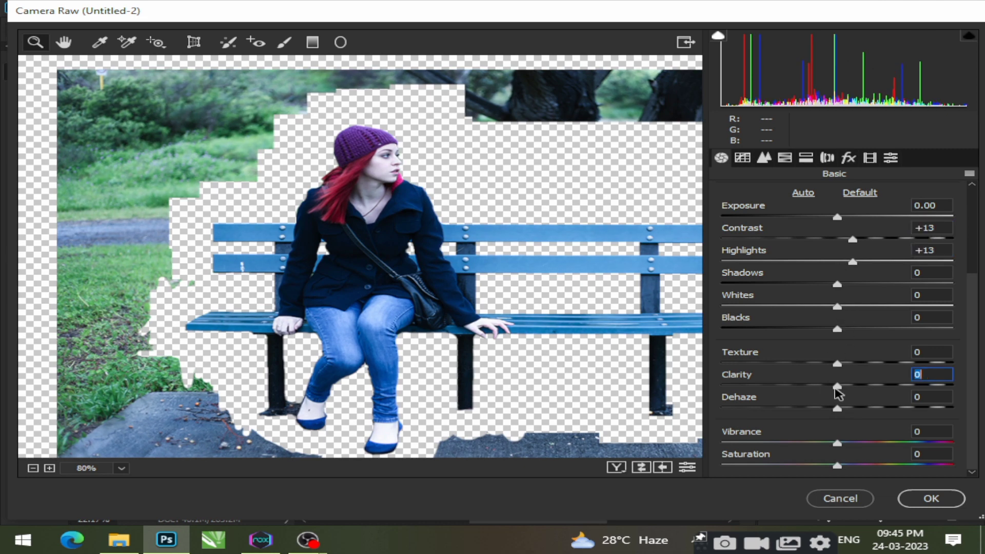
left_click_drag(835, 389, 846, 389)
left_click(932, 496)
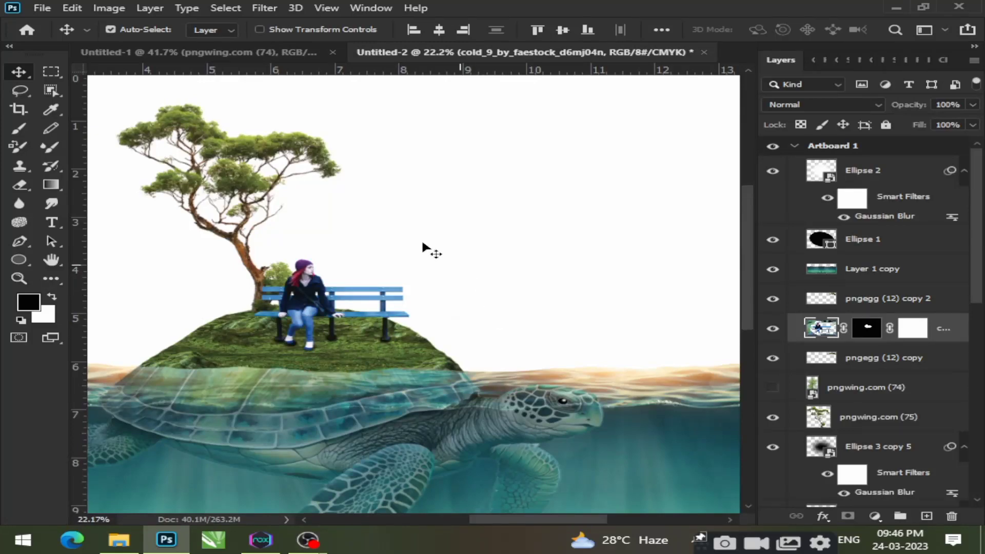
scroll(423, 247, "up", 2)
scroll(380, 235, "down", 3)
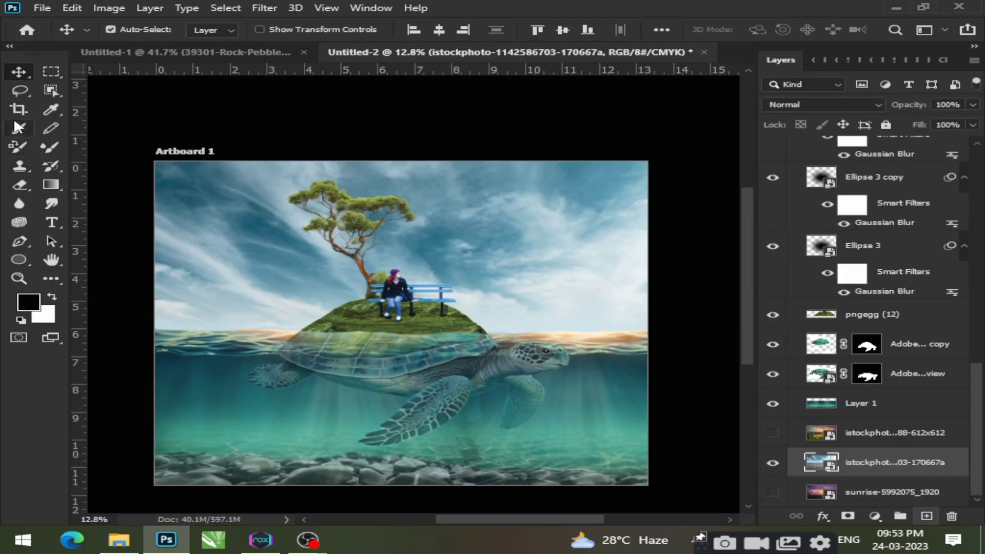
Try darkening the sky behind the tree with one black dab of a 3583 px soft brush at 26% opacity
left_click(19, 128)
left_click(139, 29)
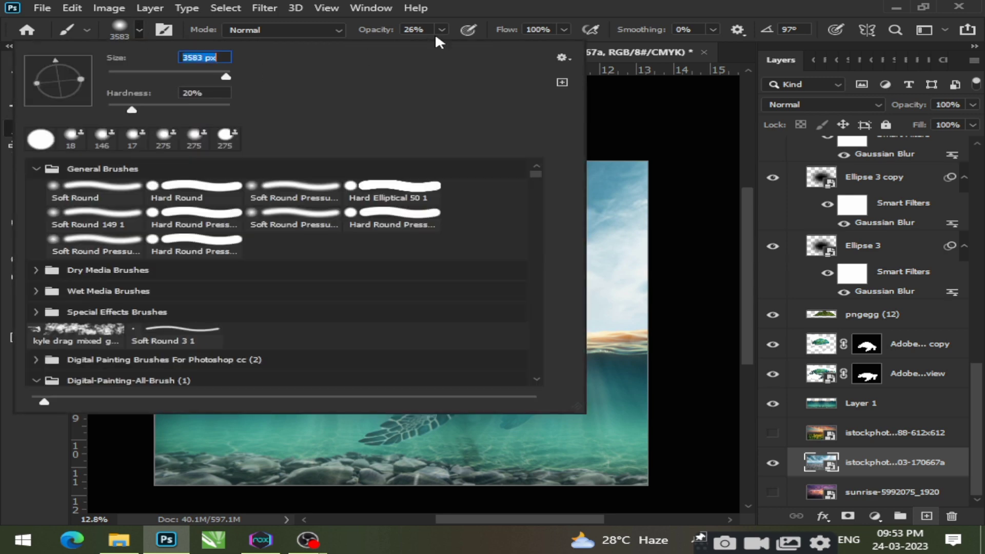
key("Return")
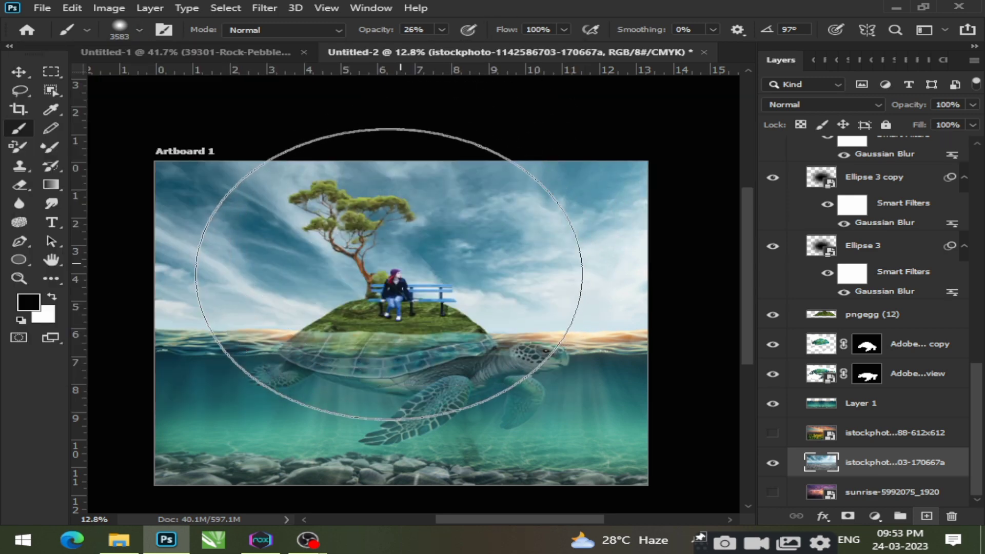
left_click(389, 274)
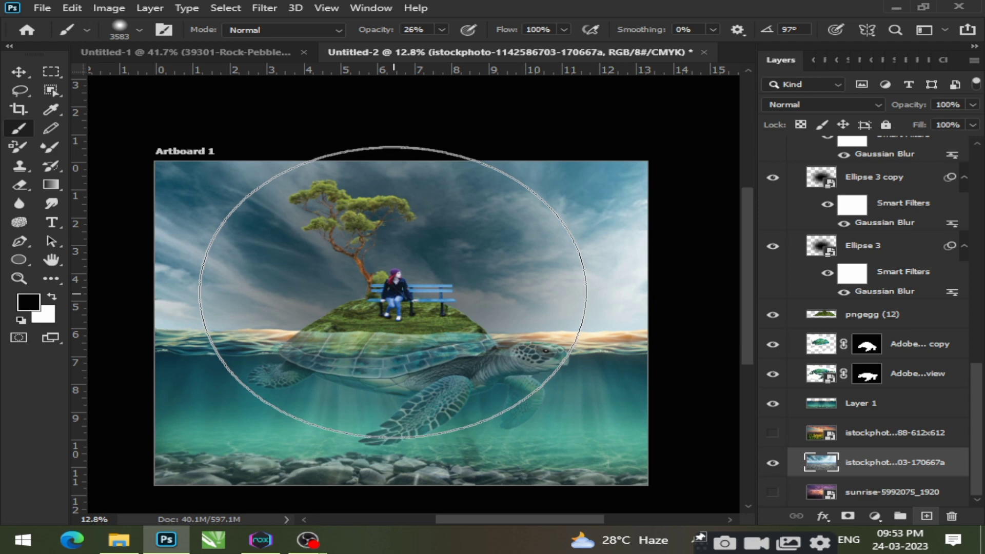
left_click(773, 247)
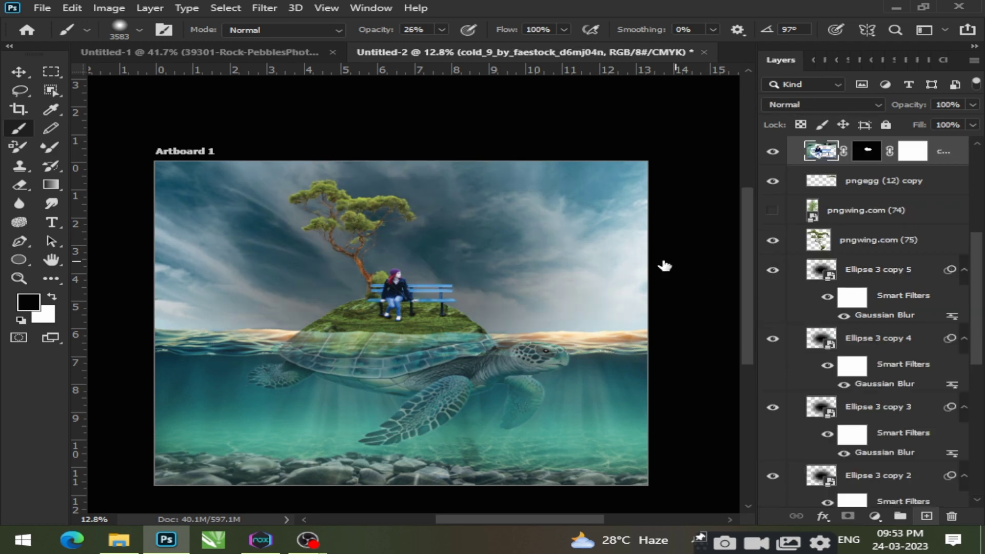
scroll(916, 371, "down", 6)
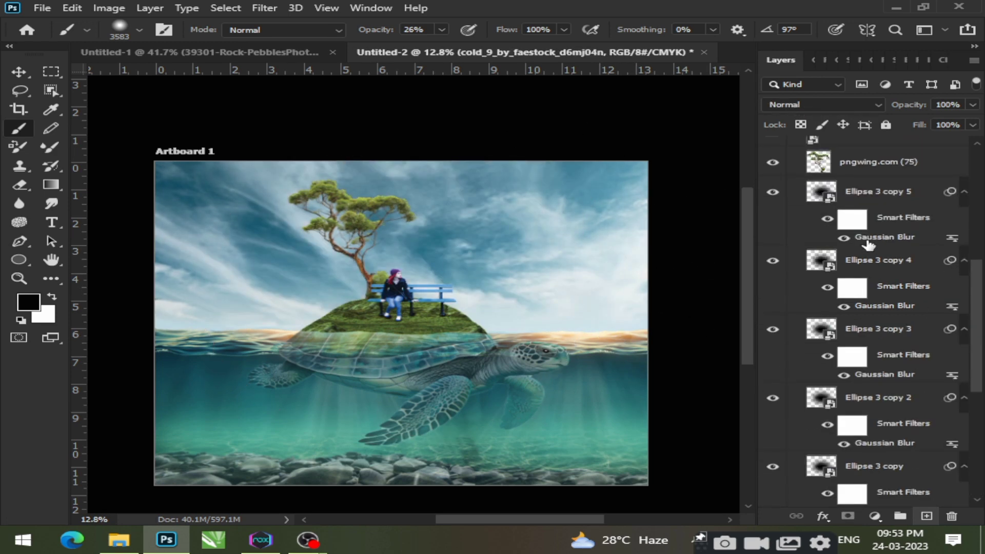
scroll(872, 263, "down", 2)
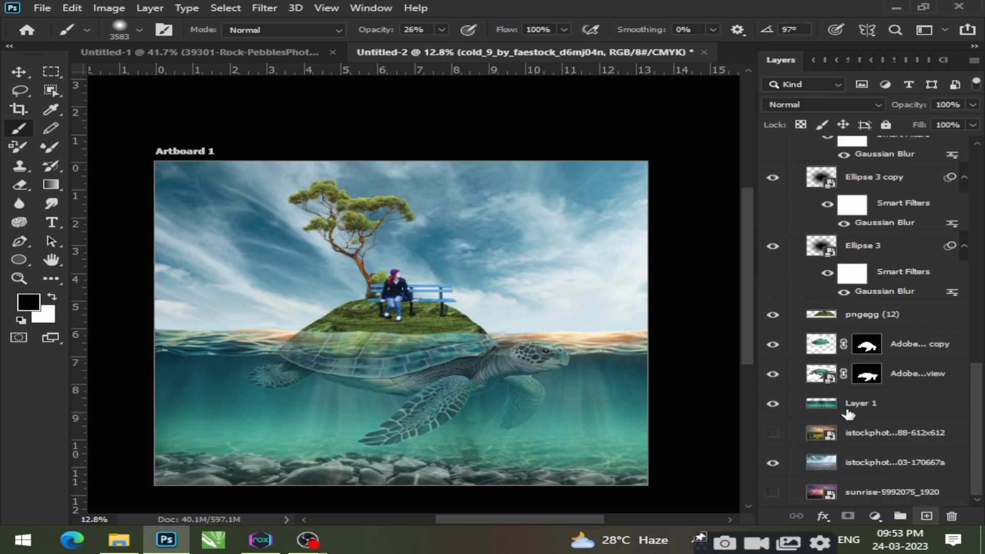
left_click(18, 71)
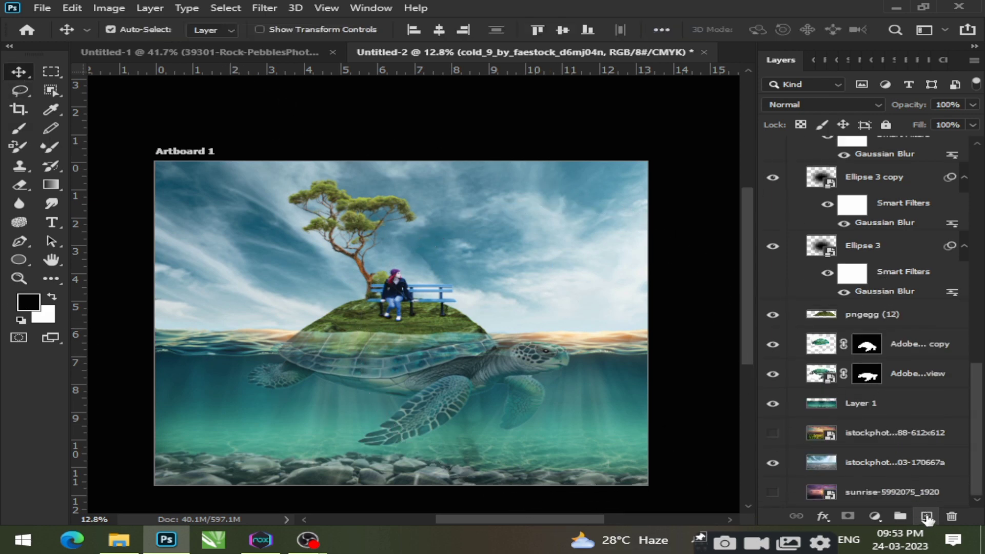
scroll(898, 308, "up", 15)
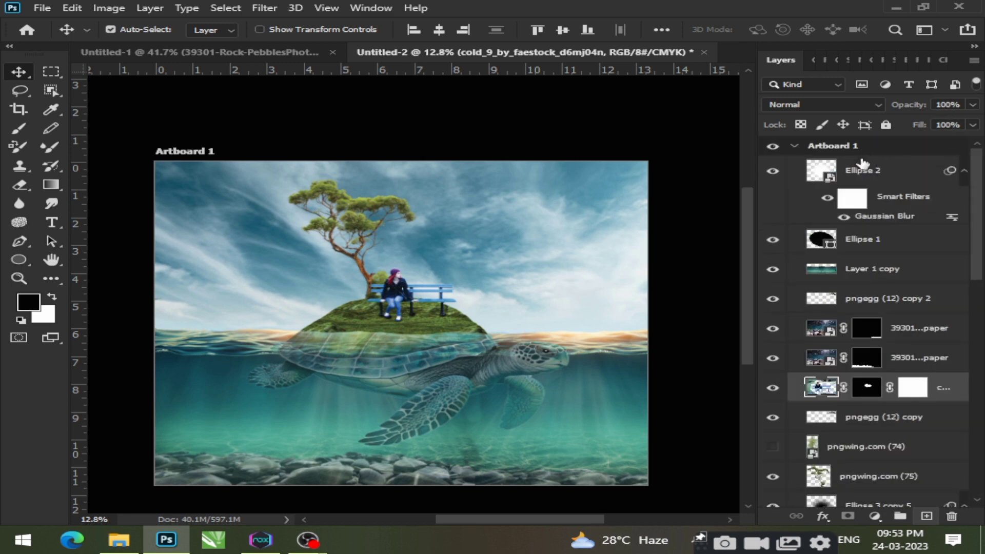
scroll(968, 176, "down", 1)
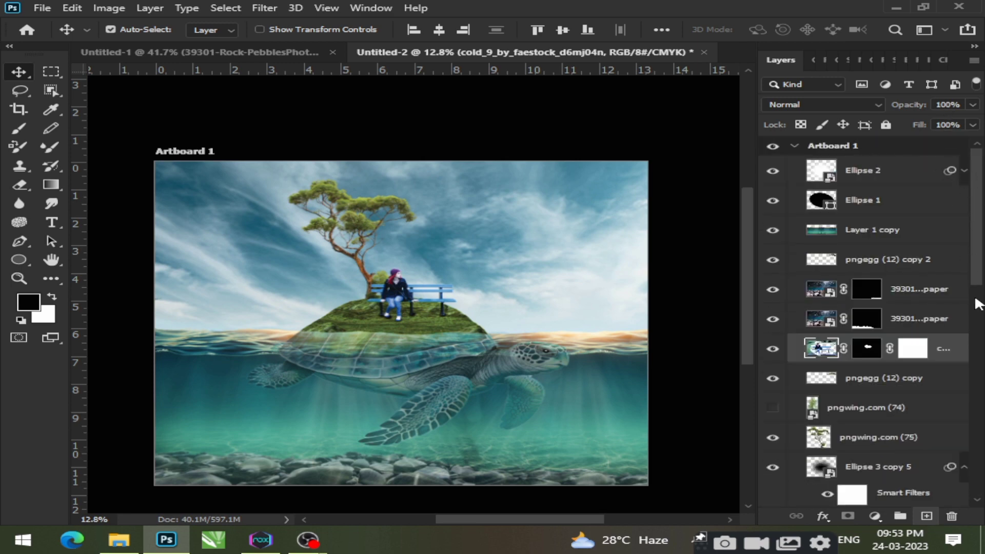
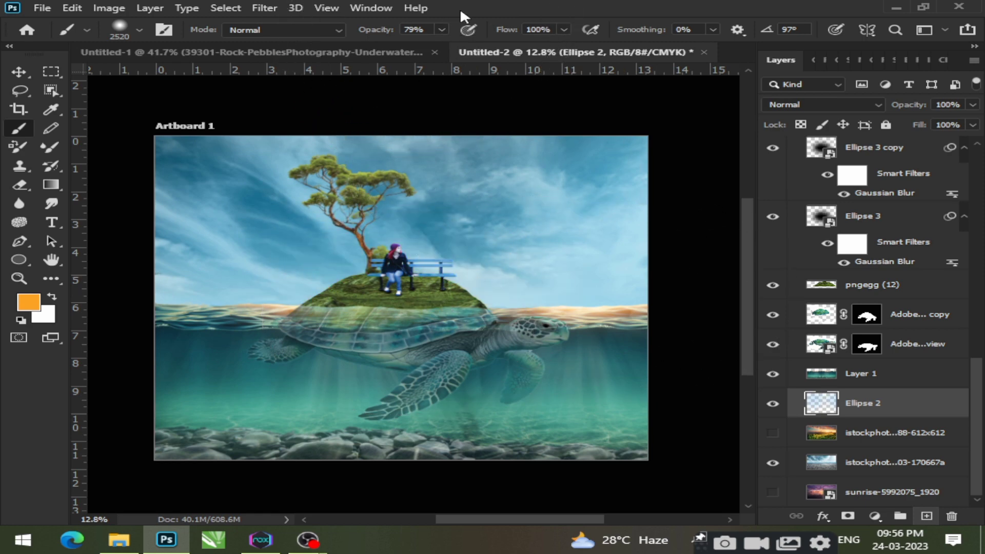
Set the soft brush to 2874 px, test an orange dab behind the island at 85% opacity, and undo the dab
left_click(442, 29)
left_click(137, 29)
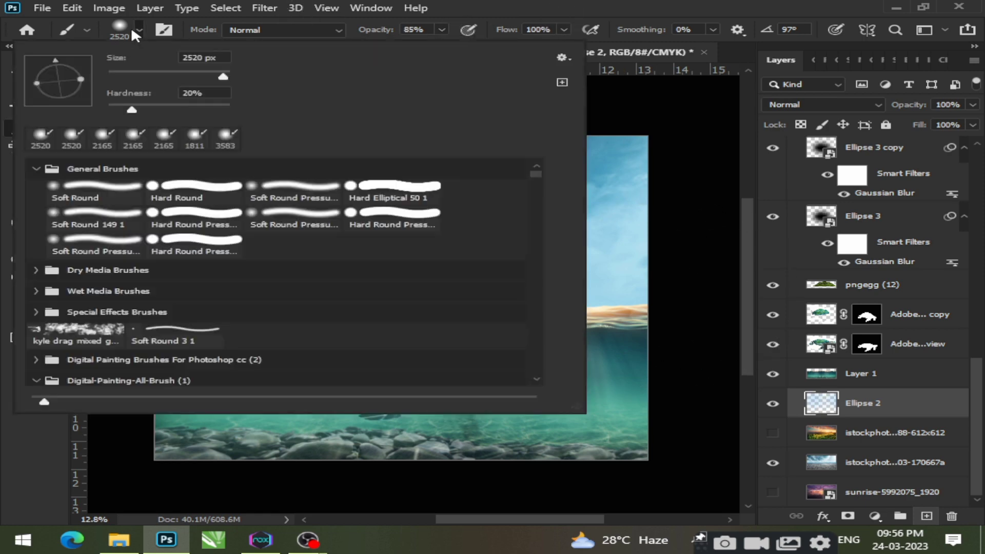
left_click_drag(224, 76, 226, 76)
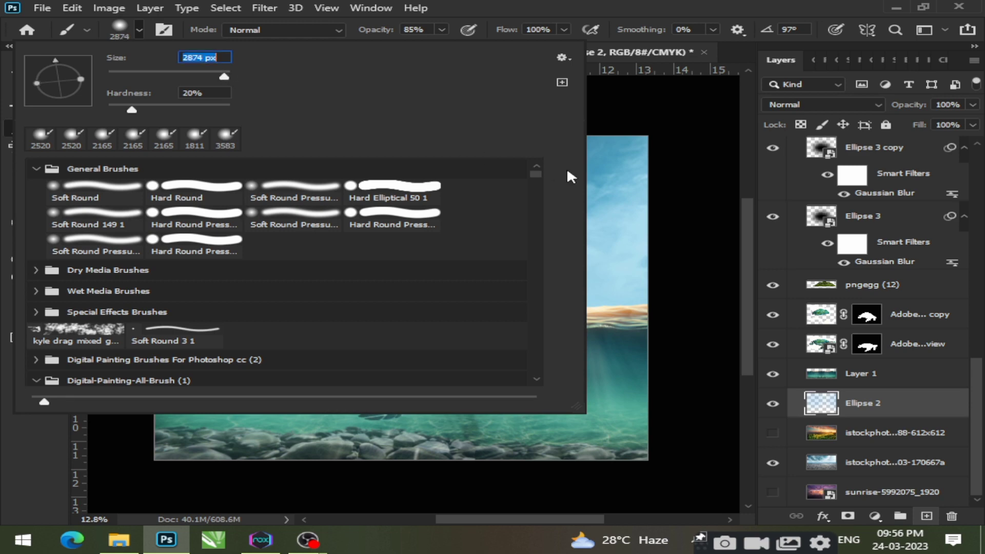
left_click(648, 14)
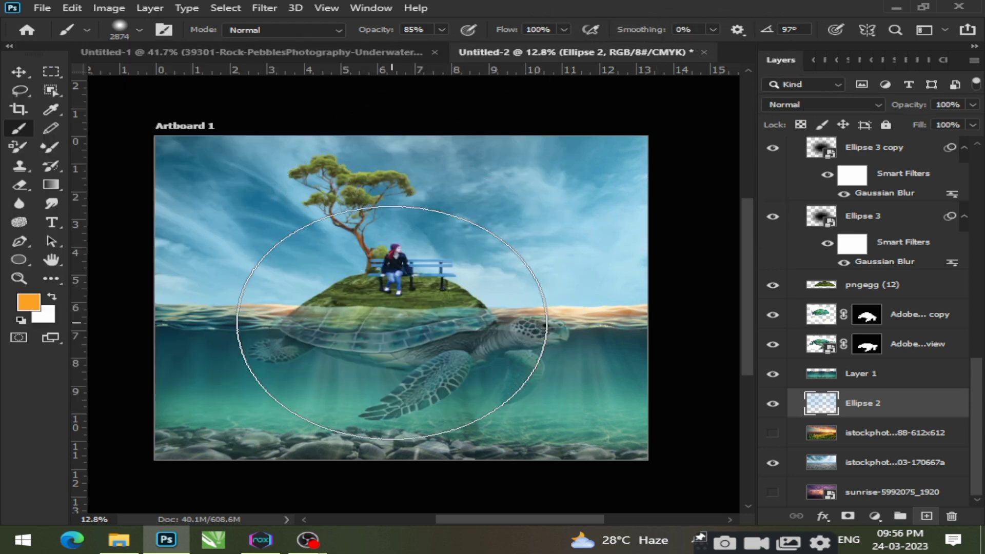
left_click(412, 314)
key("ctrl+z")
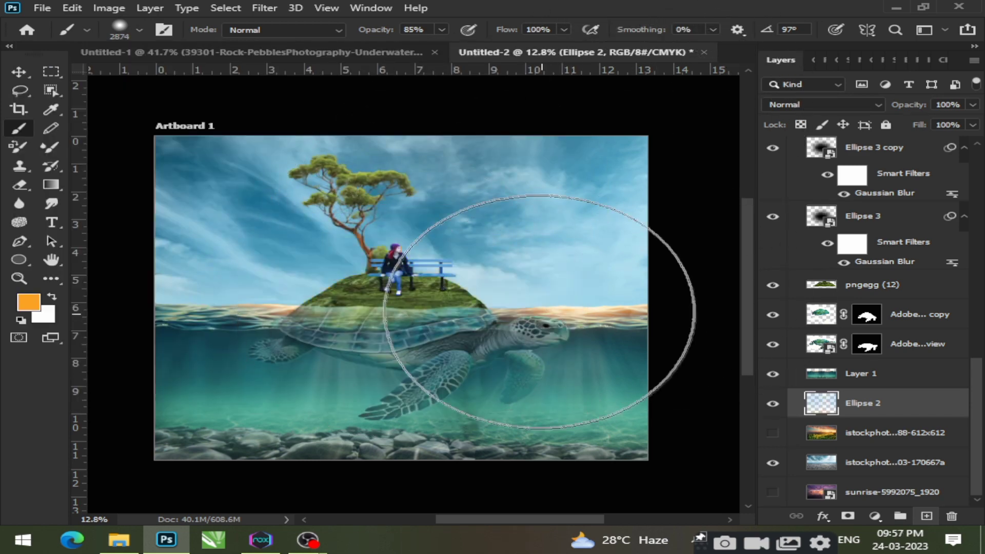
Paint an orange glow behind the green hill on the Ellipse 2 layer above the sky, using 74% brush opacity
left_click(445, 29)
left_click(434, 43)
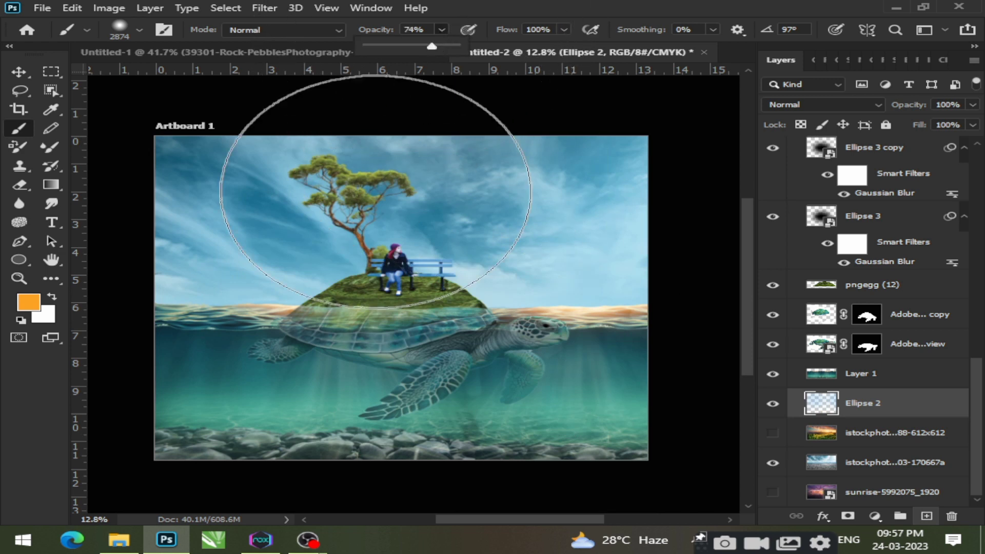
left_click(398, 345)
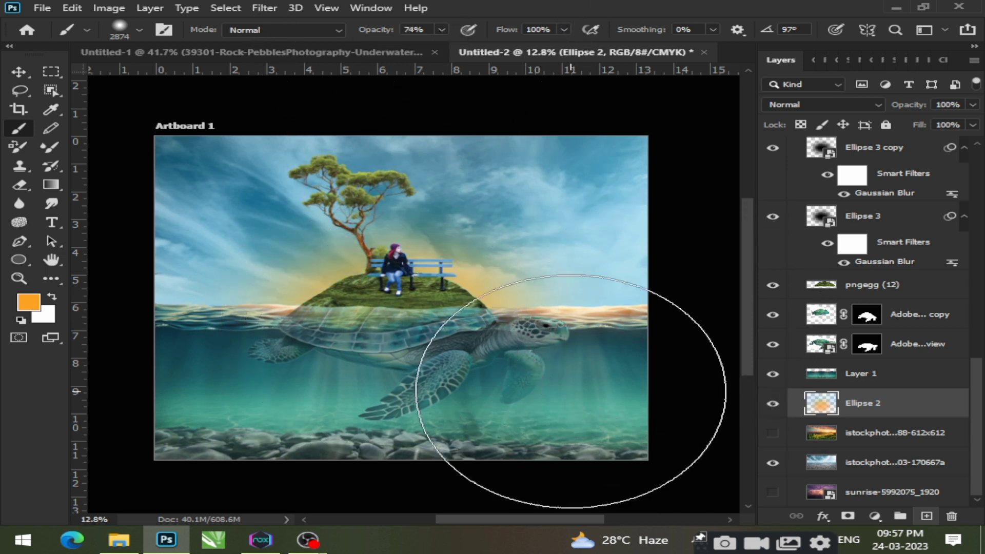
left_click(354, 383)
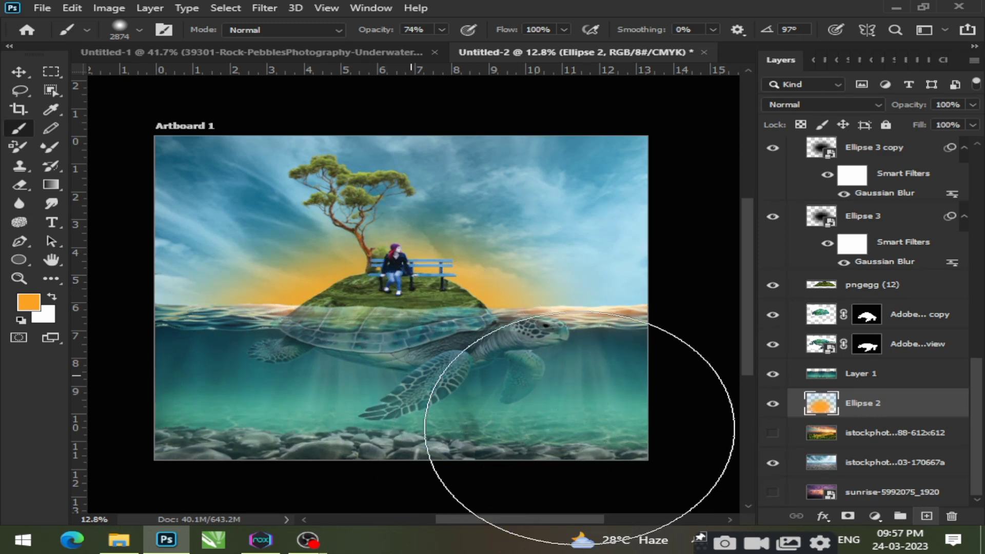
left_click(19, 71)
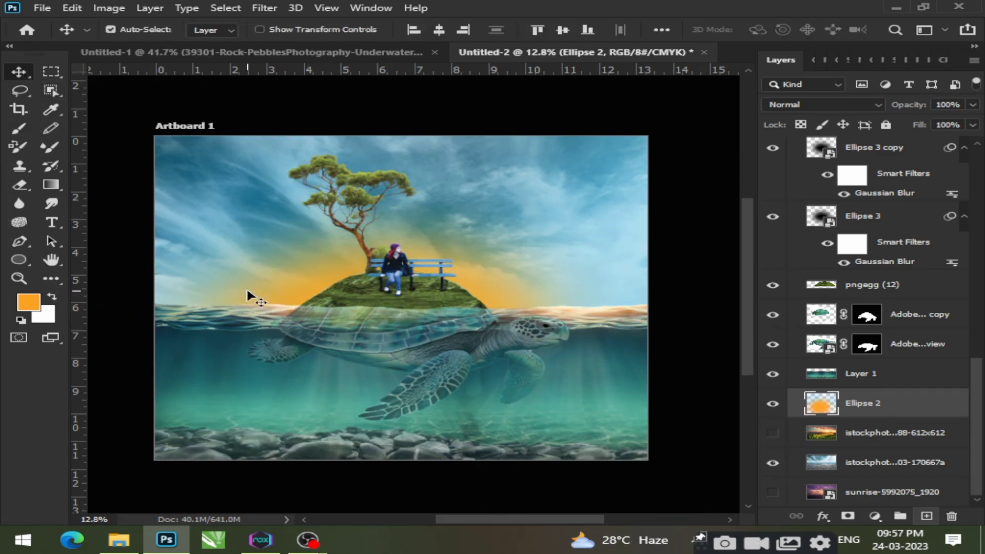
left_click_drag(451, 374, 459, 379)
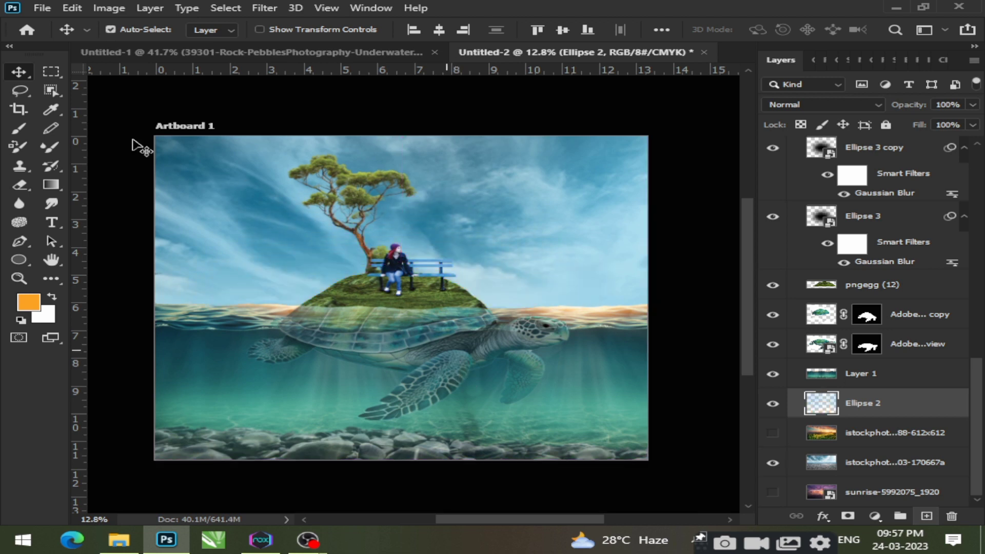
Paint an orange glow along the horizon behind the island with the 2874 px brush at 74% opacity, undoing the upper-sky stroke
left_click(20, 130)
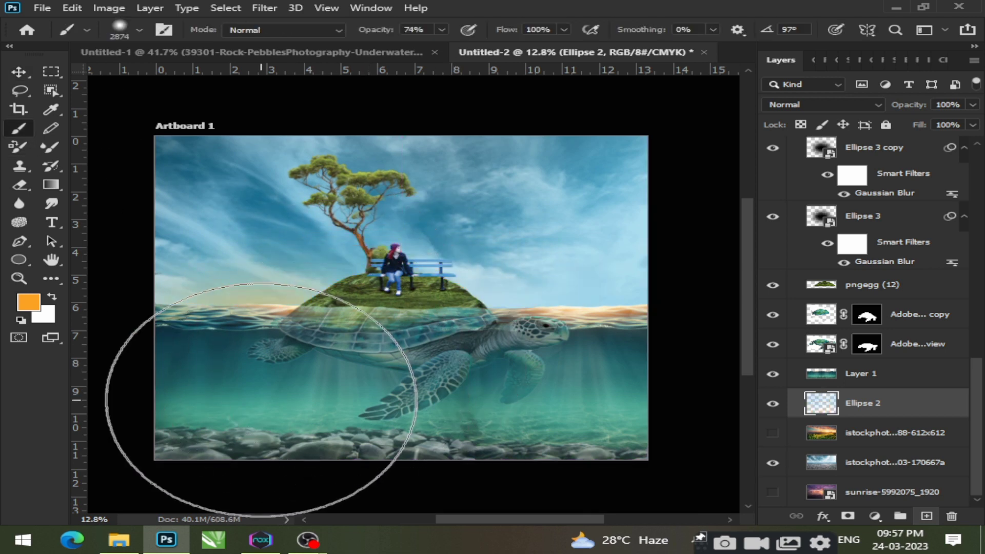
left_click_drag(253, 407, 346, 407)
mouse_move(562, 399)
left_mouse_down()
mouse_move(393, 332)
mouse_move(385, 354)
mouse_move(388, 336)
mouse_move(355, 327)
mouse_move(390, 338)
mouse_move(417, 301)
left_mouse_up()
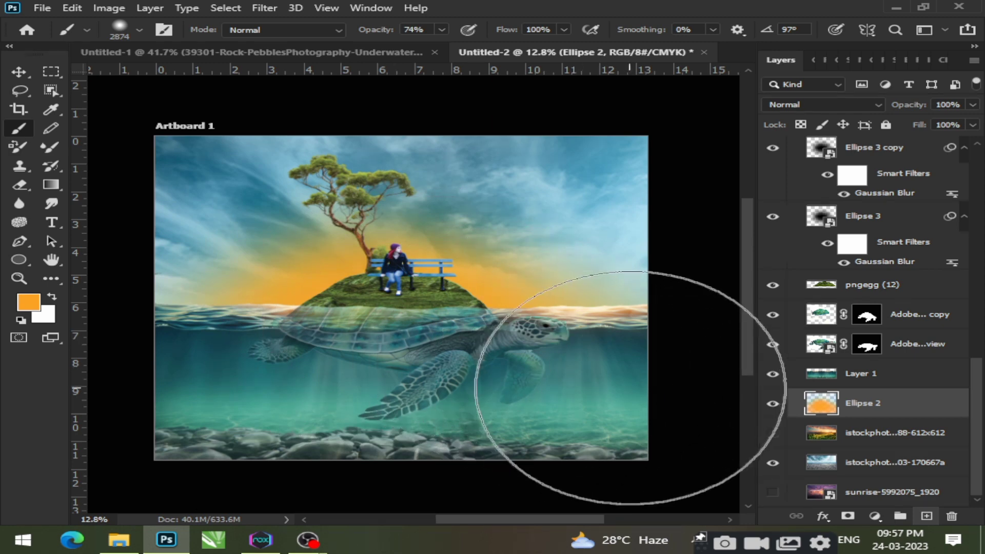
left_click_drag(246, 202, 220, 103)
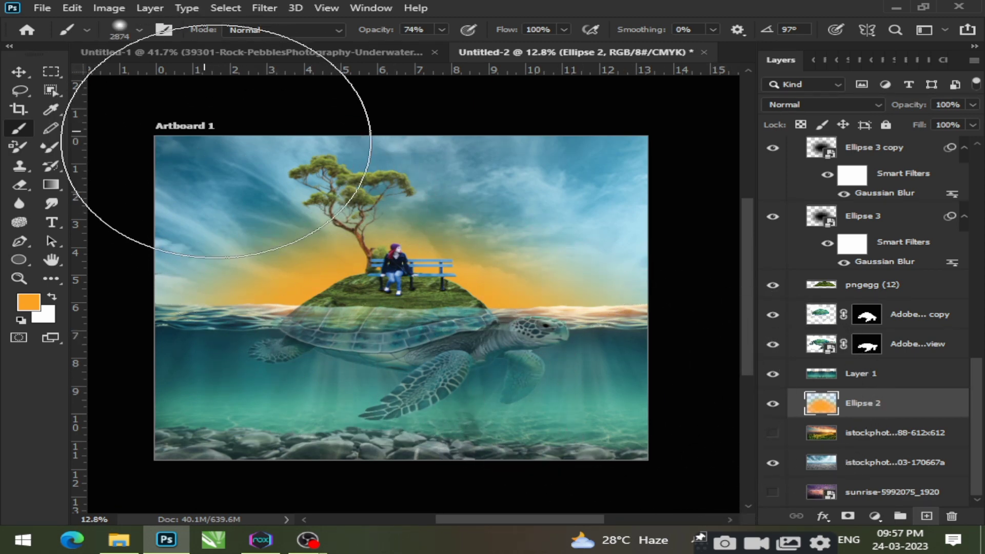
key("ctrl+z")
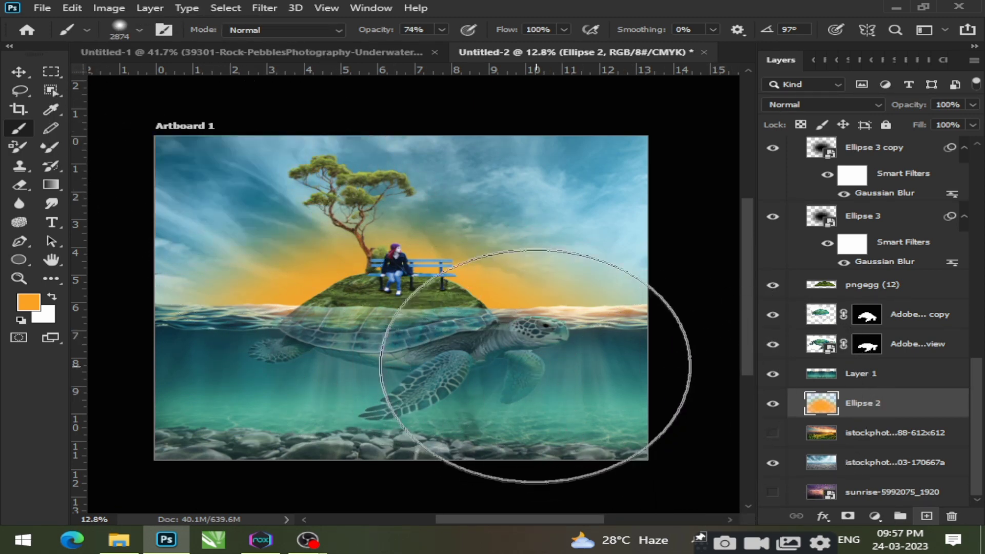
Lower the brush opacity to 9% and dab faint orange over the sky on both sides of the tree
left_click_drag(442, 31, 401, 46)
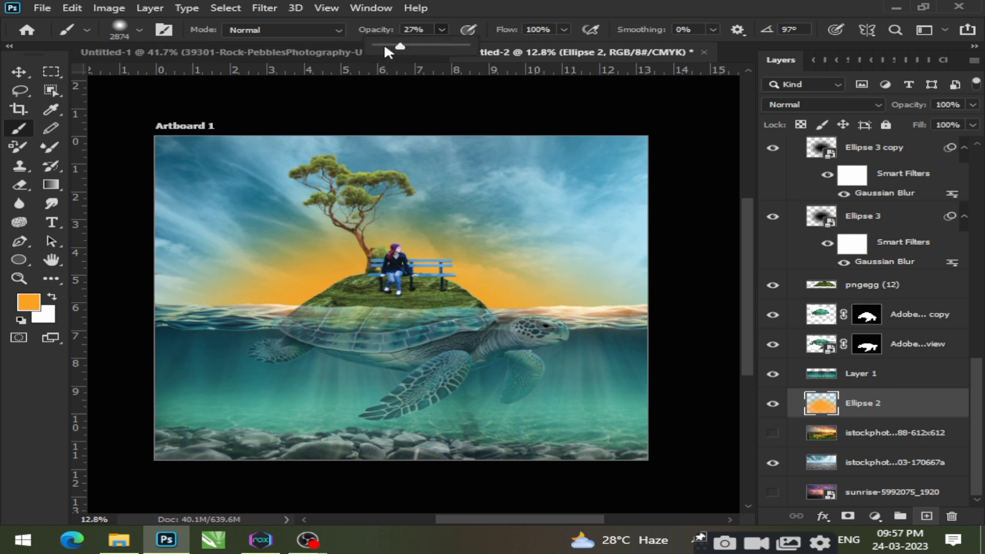
left_click(183, 190)
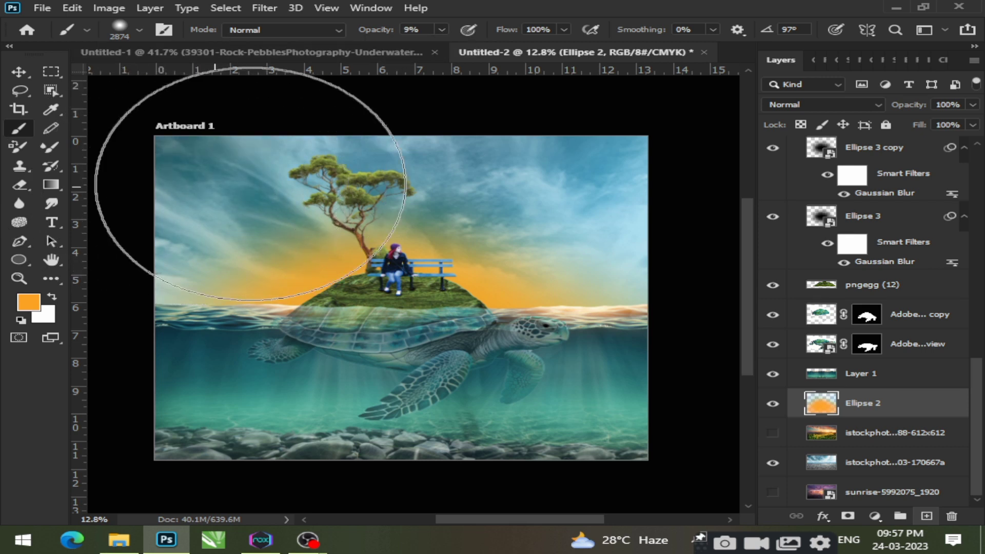
left_click(596, 177)
left_click(610, 218)
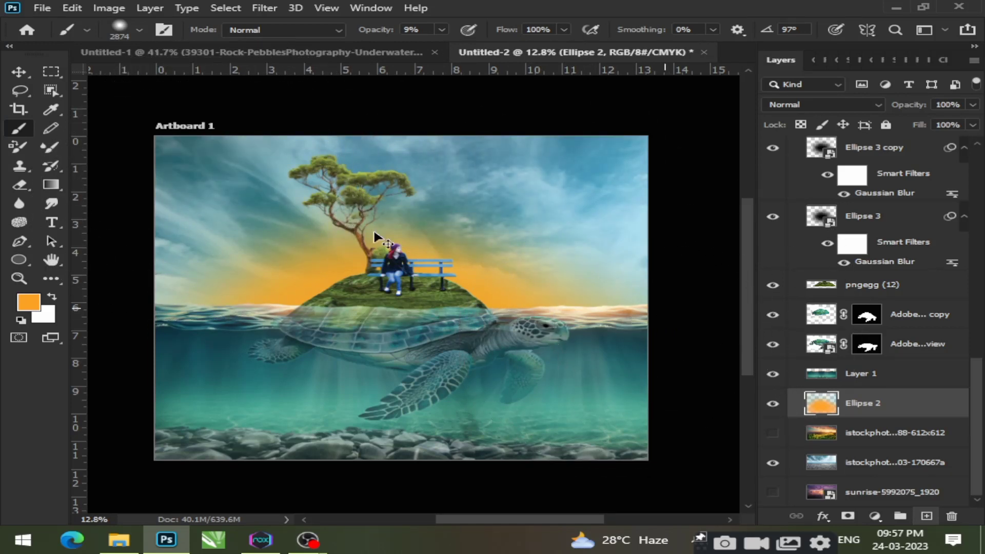
key("v")
Reduce the opacity of the Ellipse 2 glow layer to about 83%
left_click(392, 55)
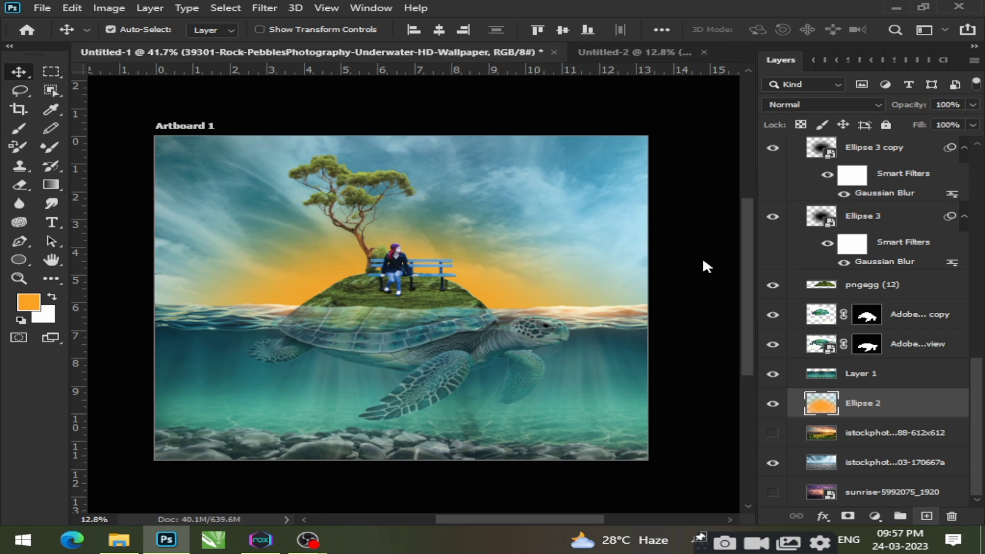
left_click(606, 55)
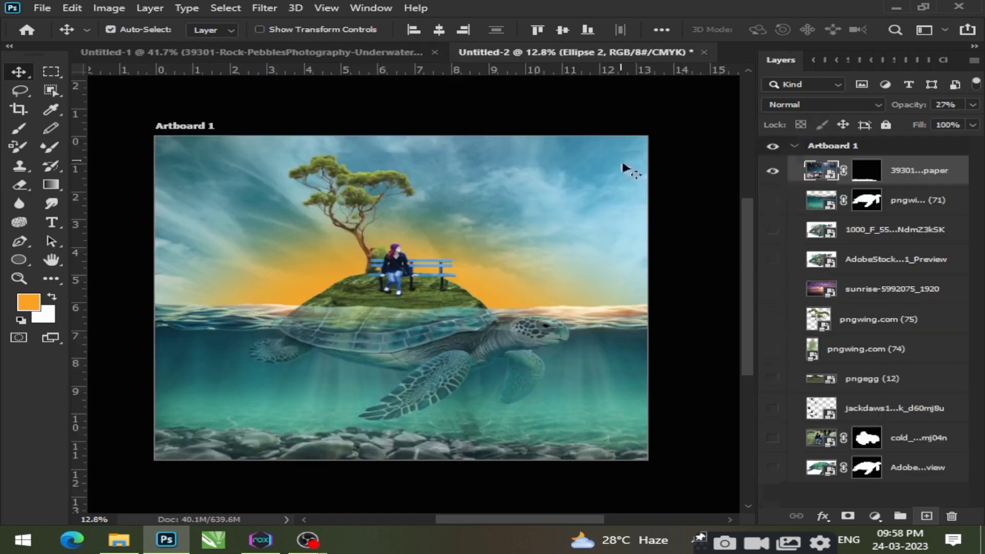
left_click(973, 105)
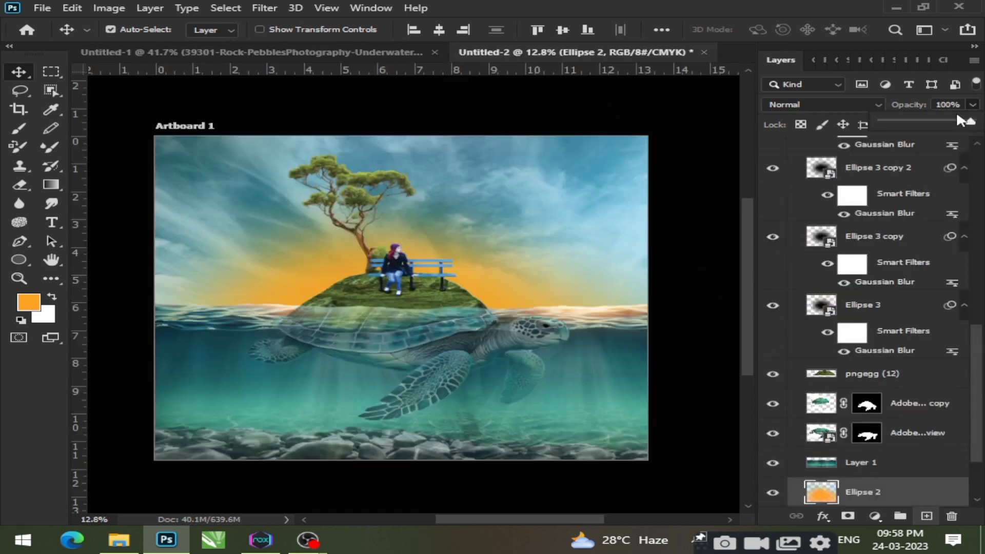
left_click_drag(947, 122, 939, 122)
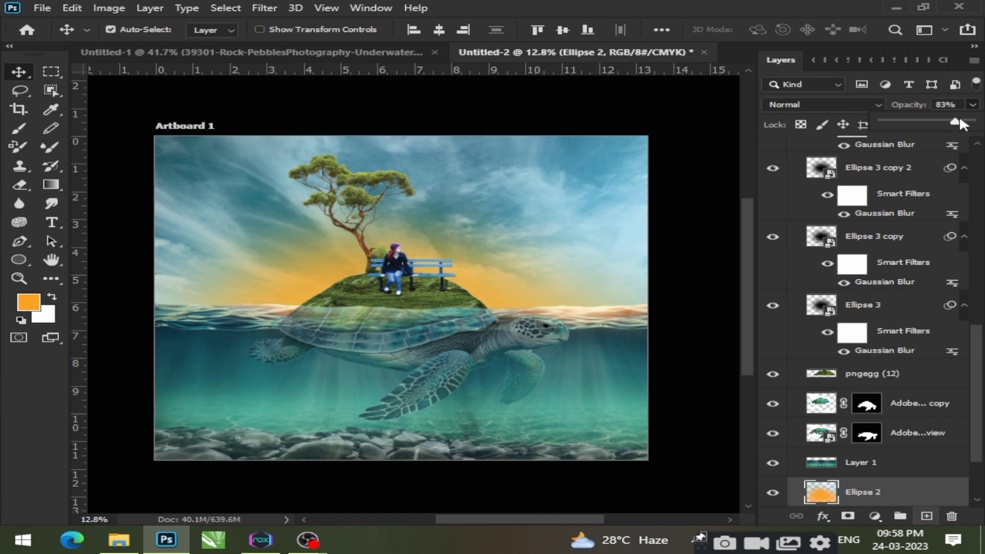
Switch to the Untitled-1 document, preview its hidden tree and turtle layers, and show the jackdaws bird layer
left_click(418, 54)
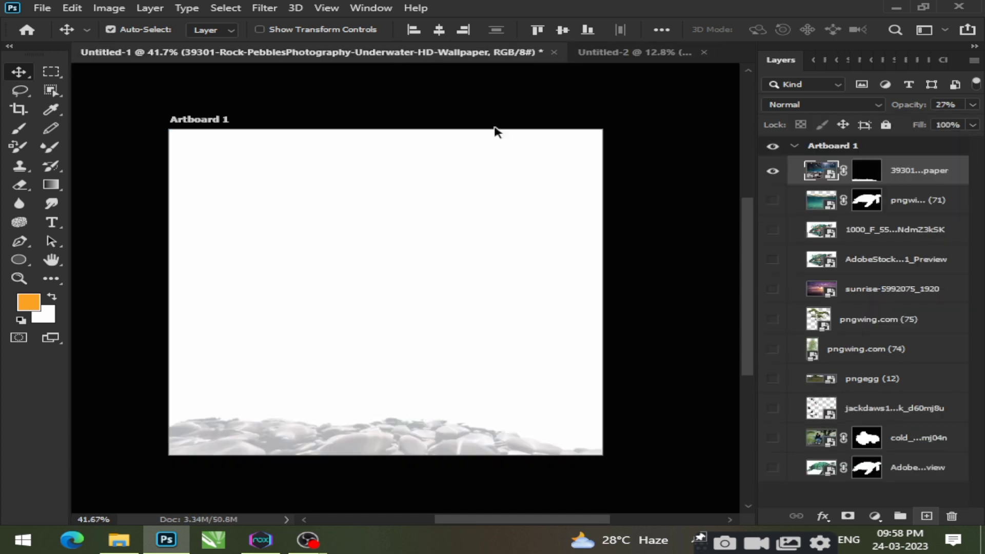
left_click(772, 319)
left_click(773, 319)
left_click(772, 259)
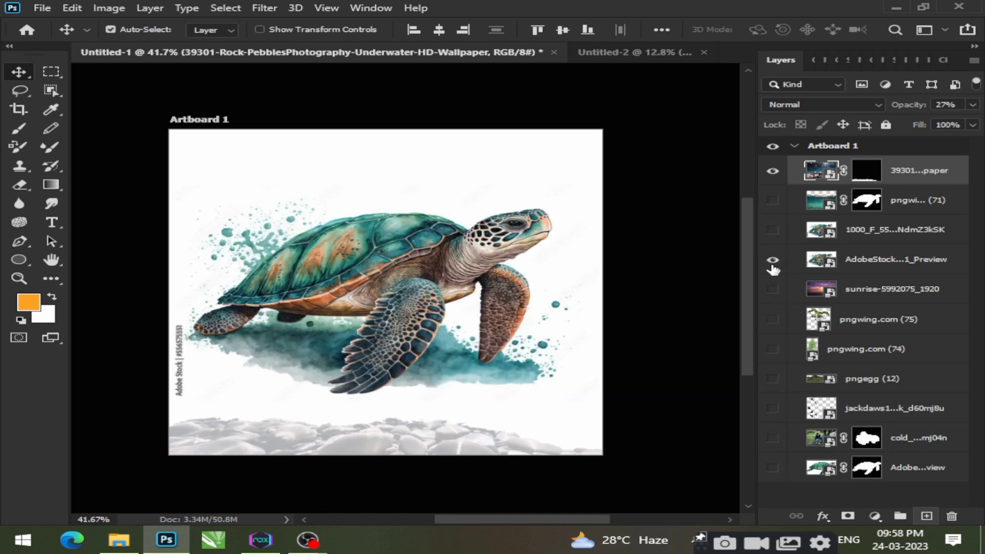
left_click(772, 259)
left_click(773, 408)
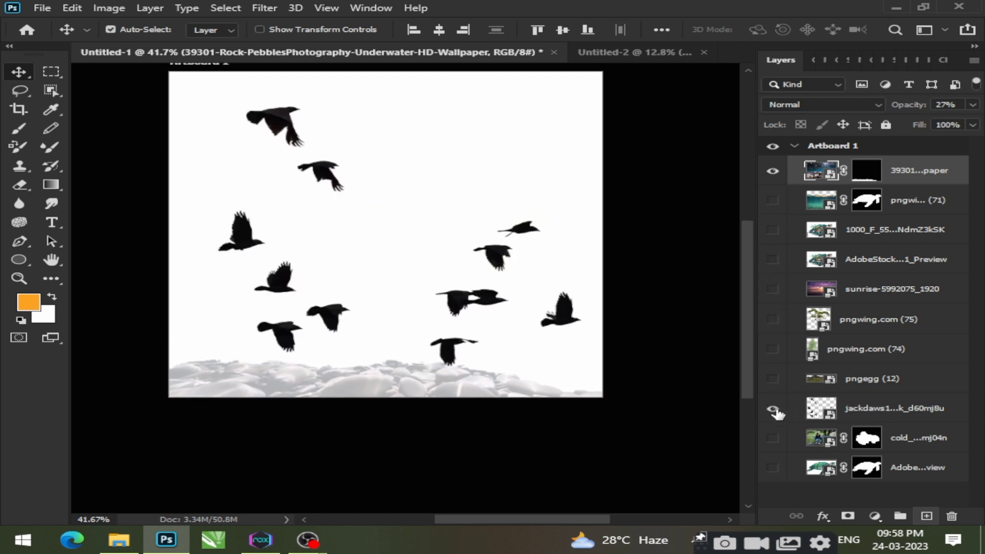
Select the birds together with the rocks layer, hide the rocks, and bring both into Untitled-2, placing the birds in the sky above the turtle's head
left_click(477, 302, "shift")
left_click_drag(277, 117, 328, 254)
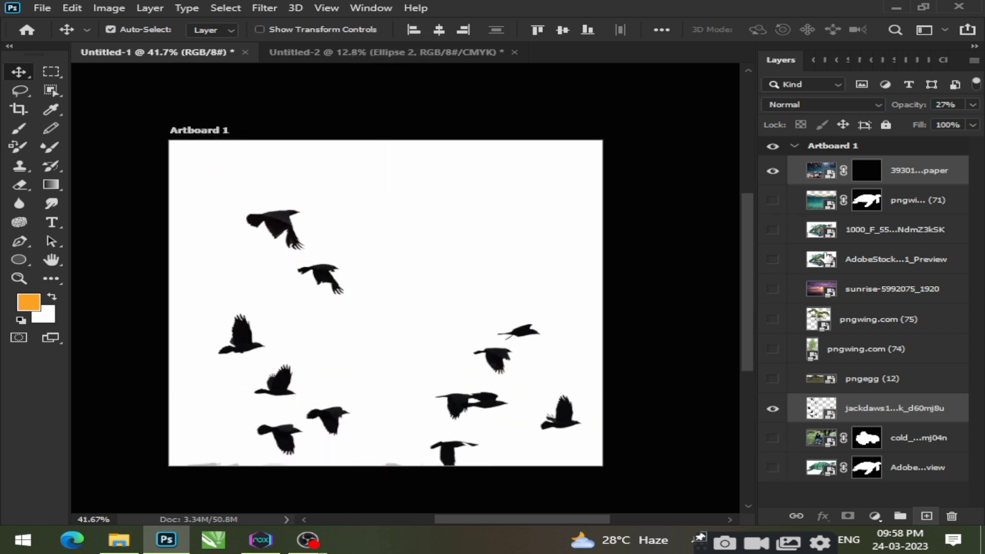
left_click(772, 171)
left_click_drag(487, 409, 574, 249)
key("ctrl")
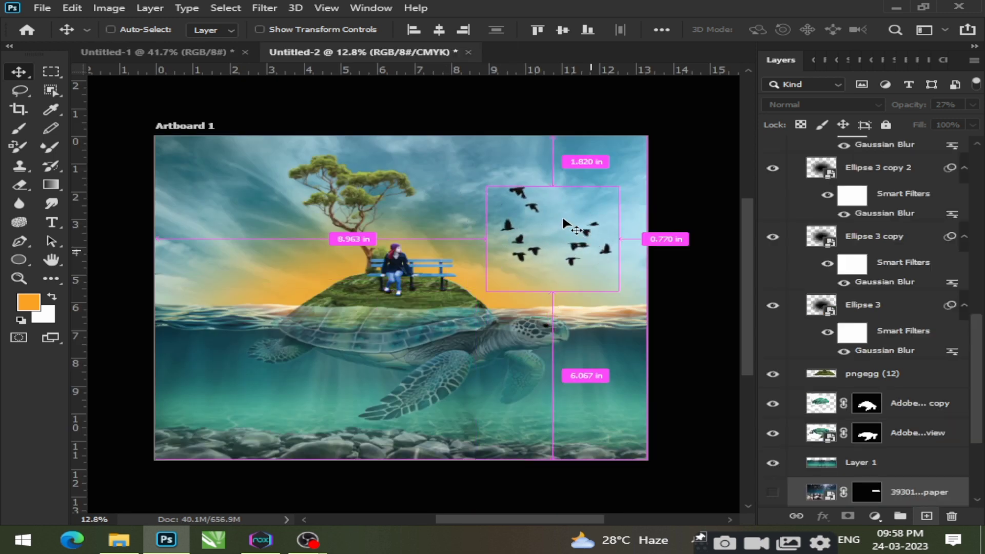
scroll(565, 225, "up", 4)
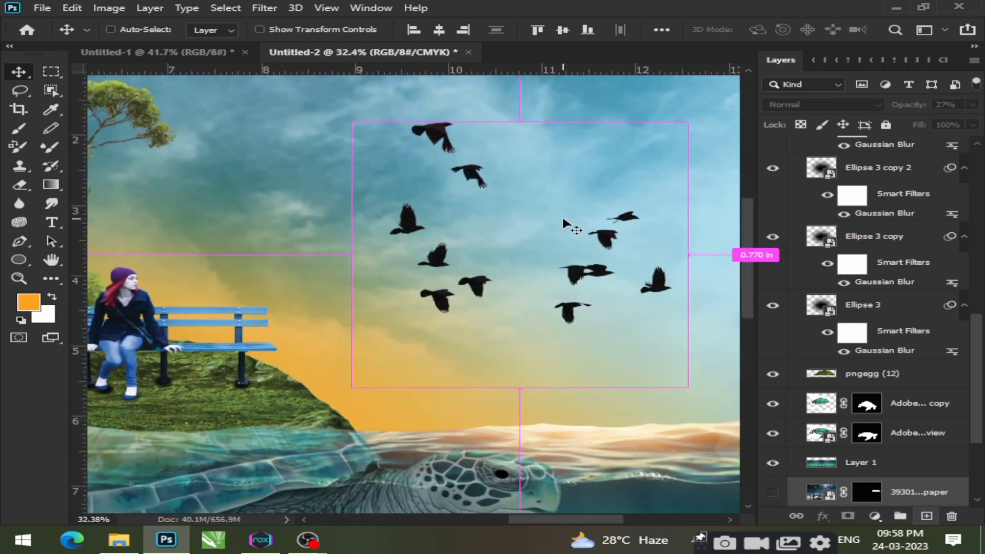
scroll(564, 224, "down", 4)
scroll(565, 224, "up", 4)
Draw a small ellipse about 19 by 17 px over the turtle's black pupil
scroll(565, 224, "right", 3)
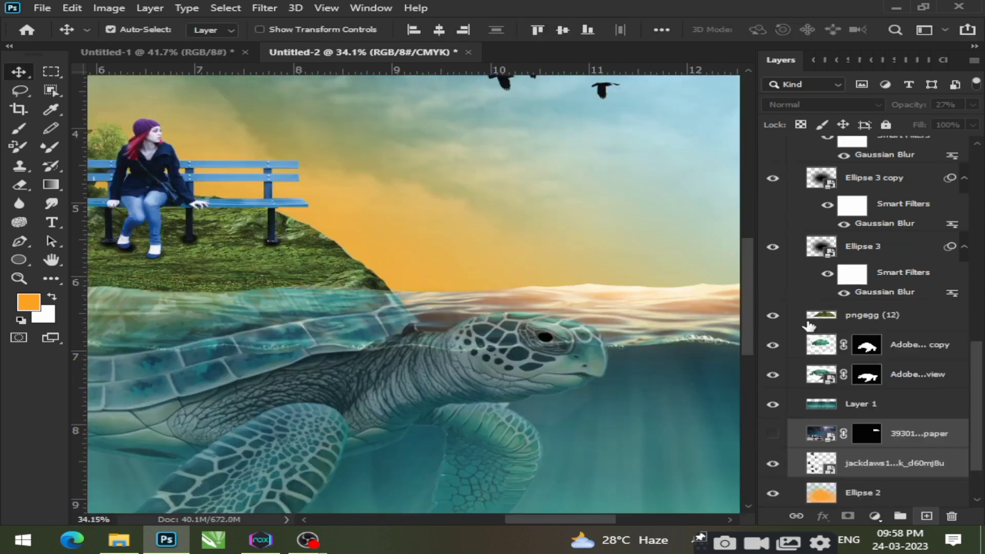
scroll(809, 326, "down", 3)
scroll(824, 428, "up", 10)
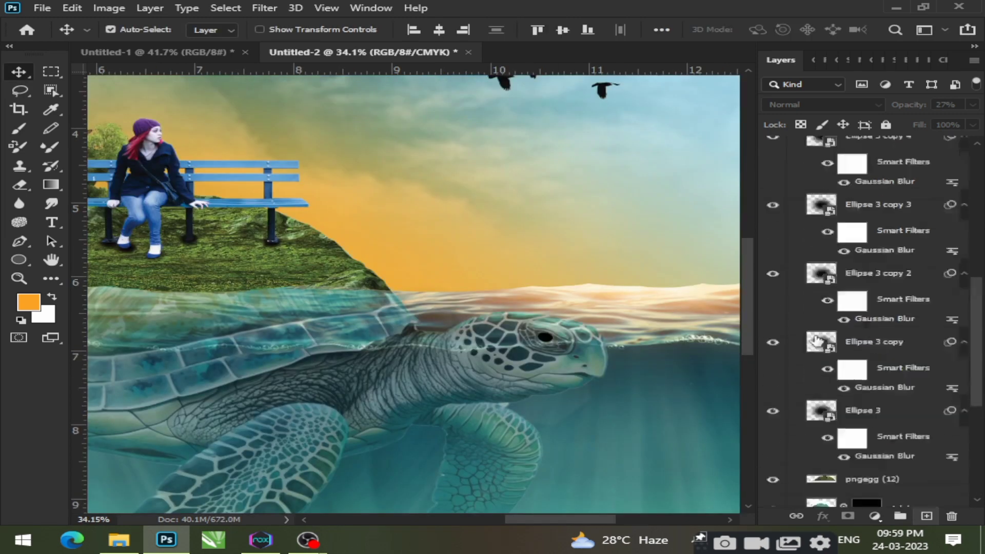
scroll(809, 282, "up", 3)
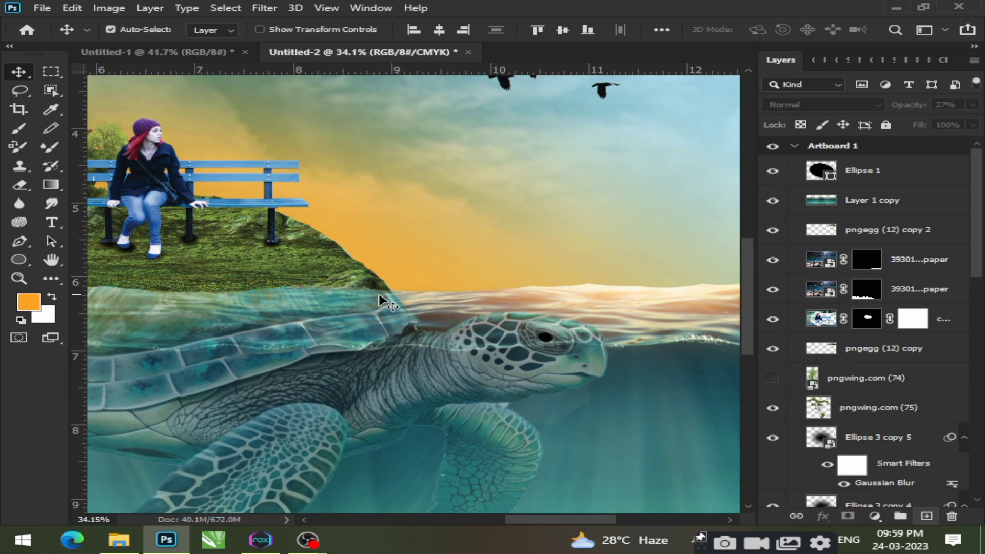
left_click(14, 264)
scroll(551, 341, "up", 6)
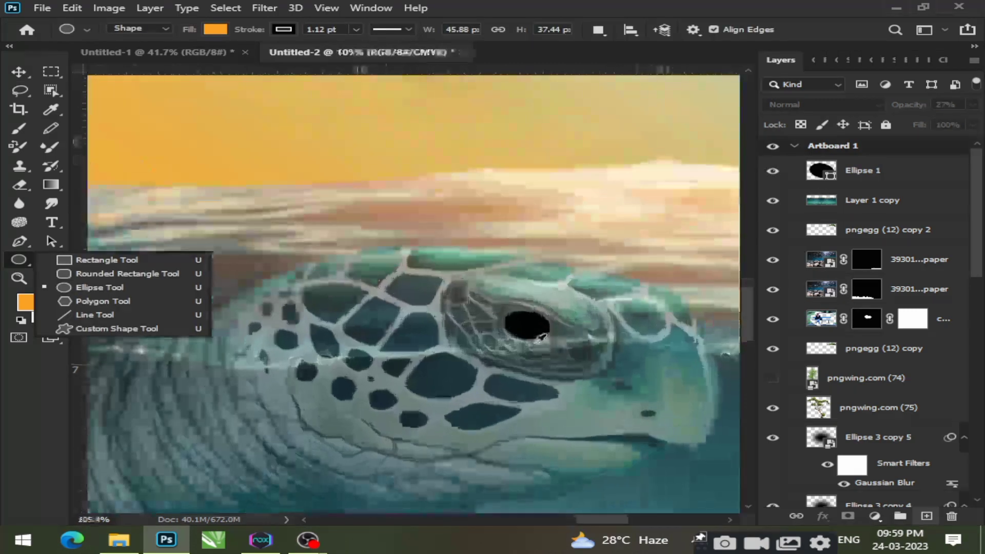
left_click(100, 287)
scroll(514, 317, "up", 4)
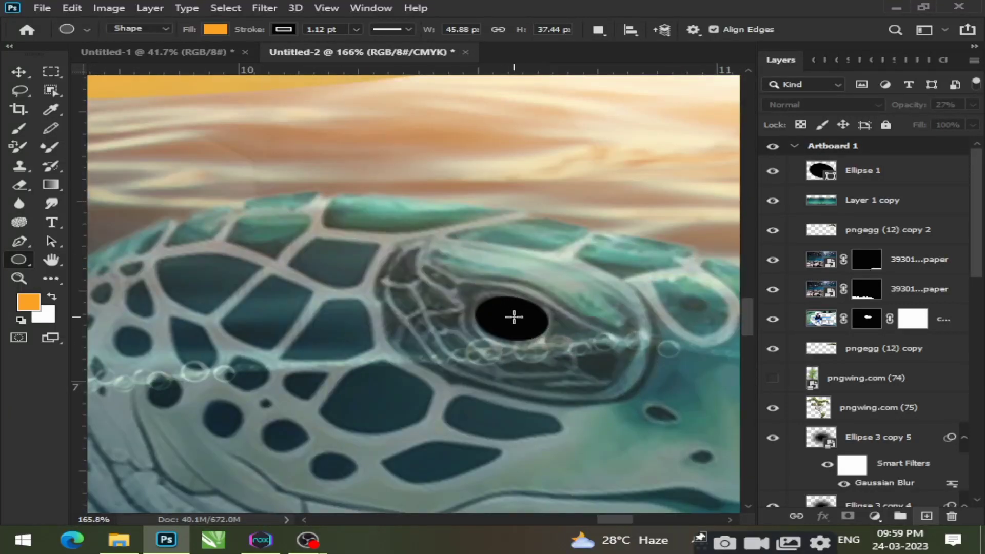
left_click_drag(501, 309, 532, 328)
Give the 19 by 17 px ellipse over the turtle's pupil a white fill and a white stroke
left_click(778, 175)
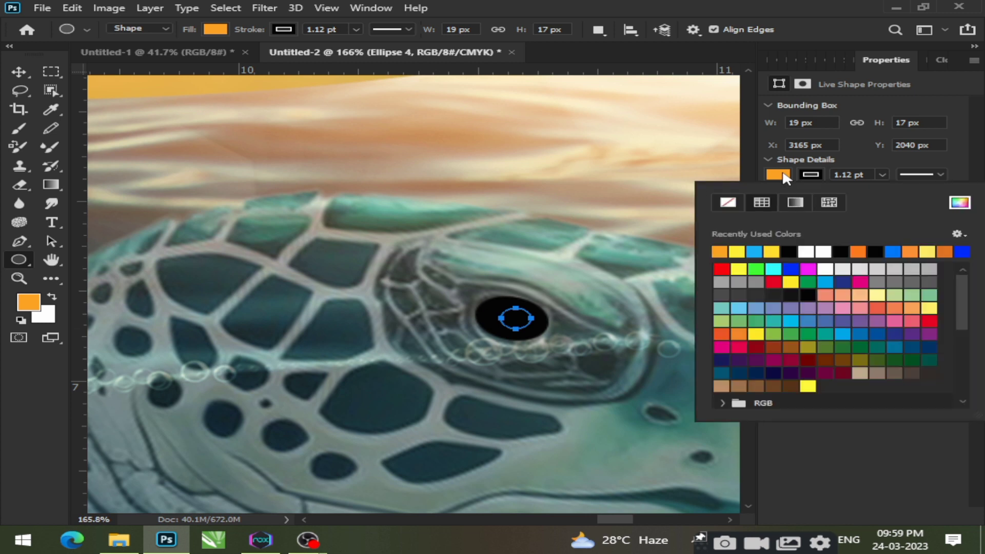
left_click(809, 252)
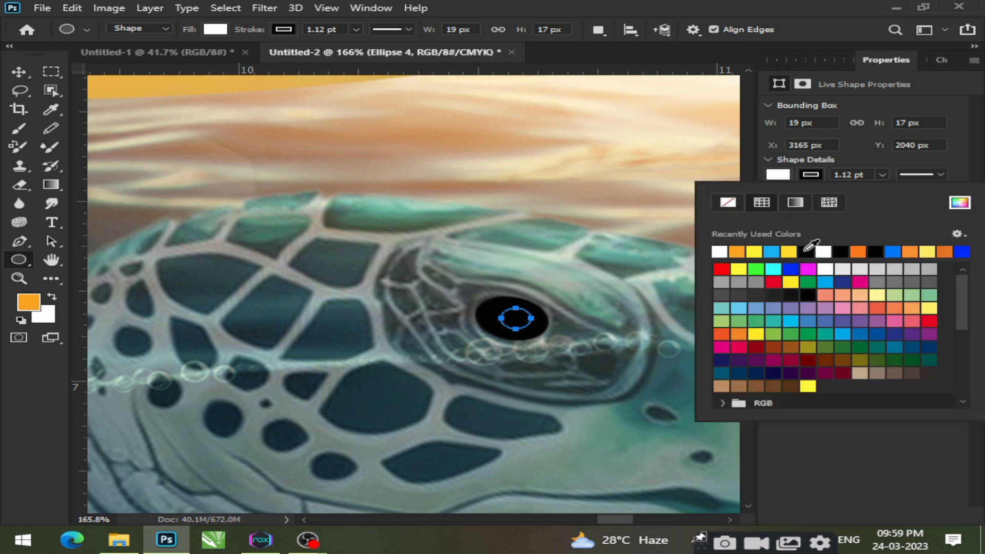
left_click(811, 175)
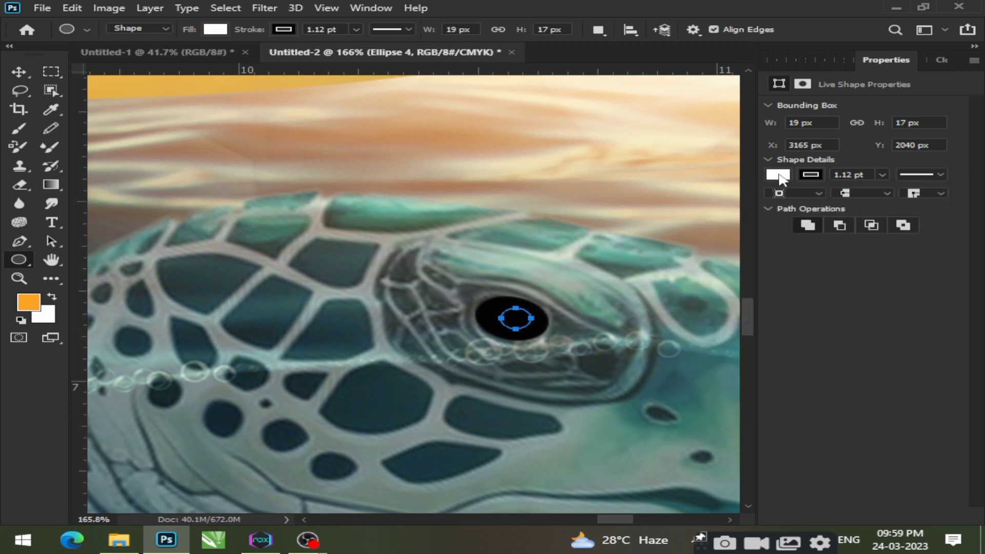
left_click(811, 175)
left_click(719, 252)
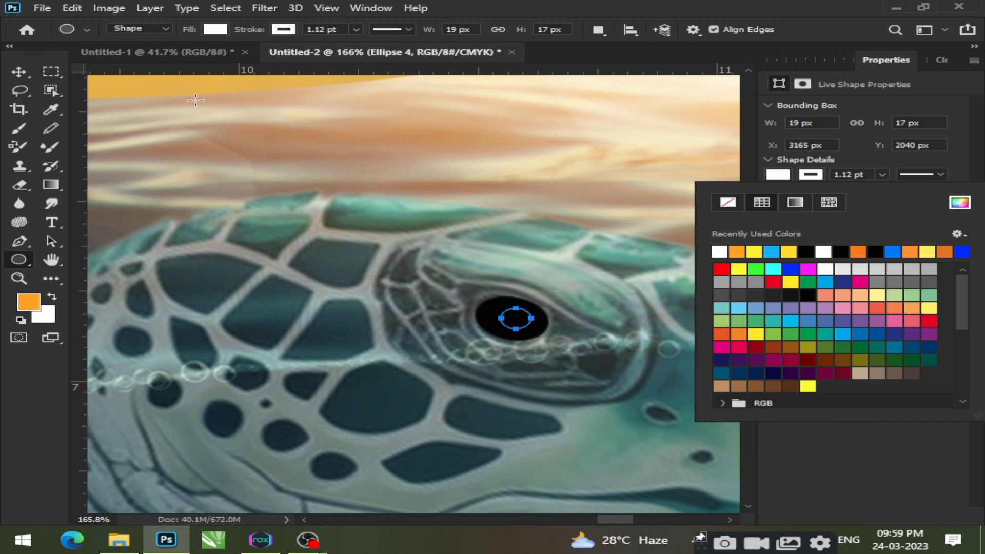
left_click(18, 74)
Select the Ellipse 1 pupil layer and draw a new ellipse of about 17 by 14 px above it, inside the pupil
left_click(768, 66)
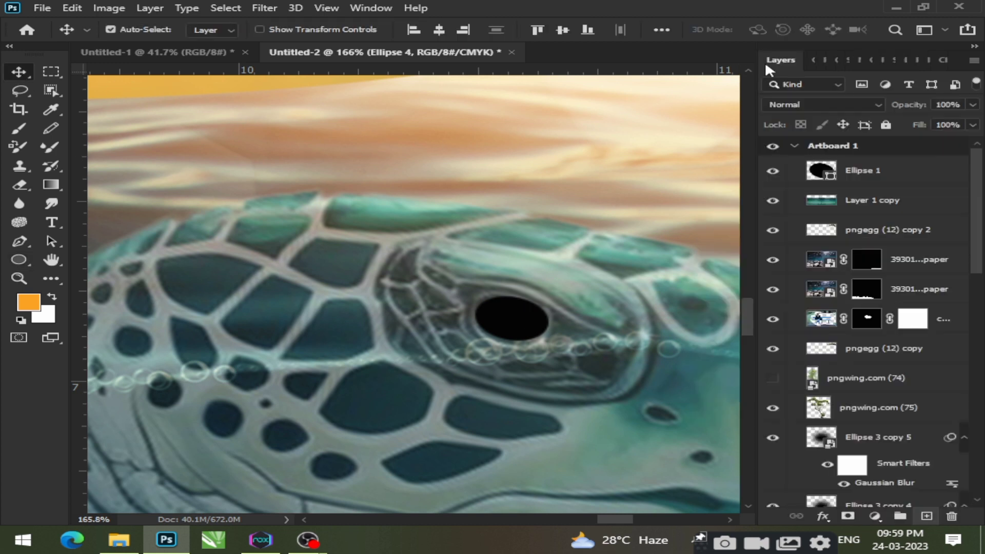
left_click(773, 172)
scroll(909, 284, "down", 1)
scroll(894, 262, "up", 1)
left_click(881, 167)
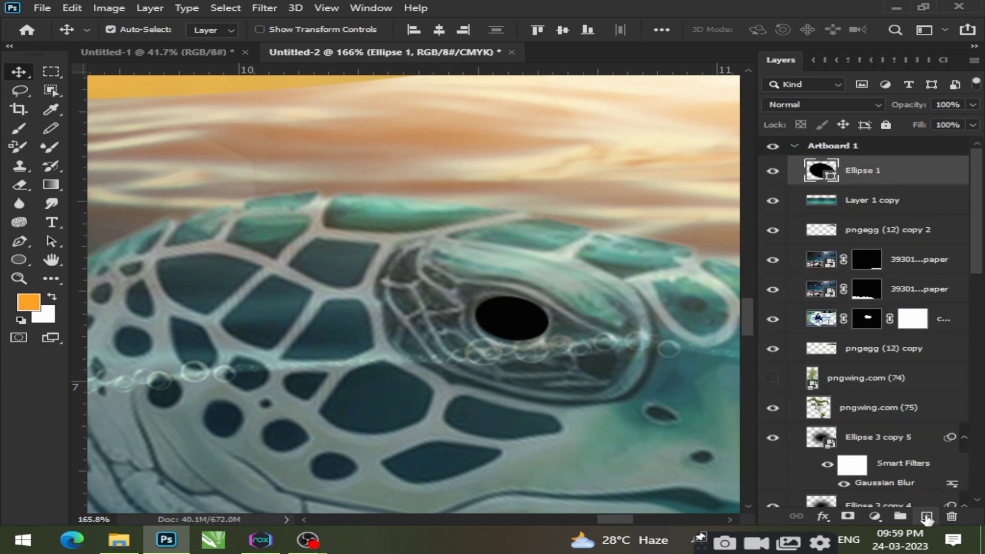
left_click(19, 259)
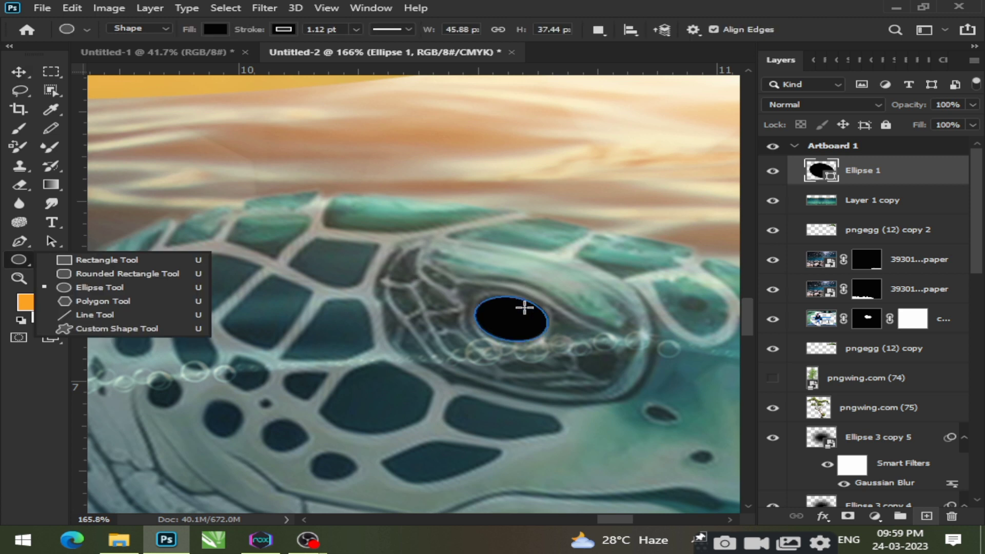
left_click_drag(499, 313, 524, 328)
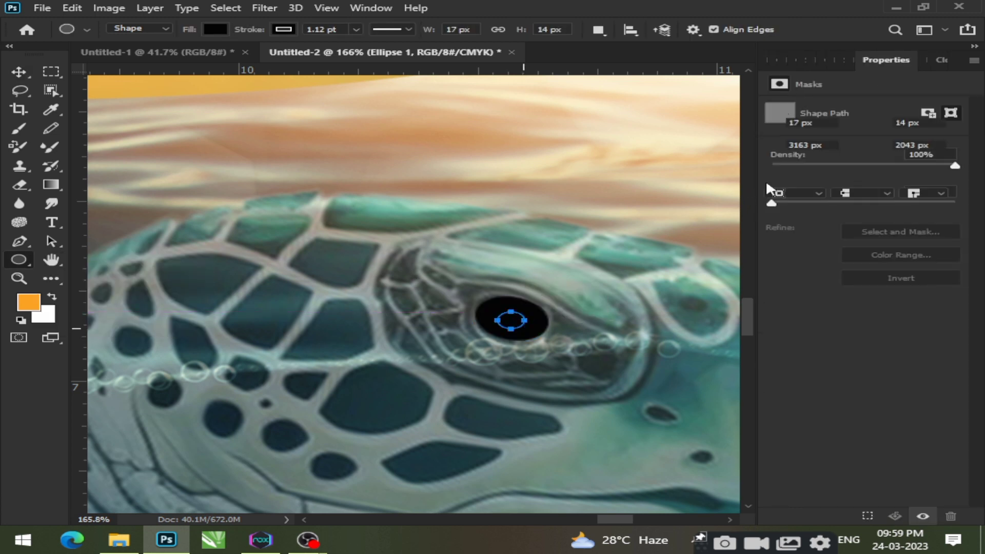
Set both the fill and the stroke of the new 17 by 14 px pupil ellipse to white
left_click(778, 174)
left_click(720, 251)
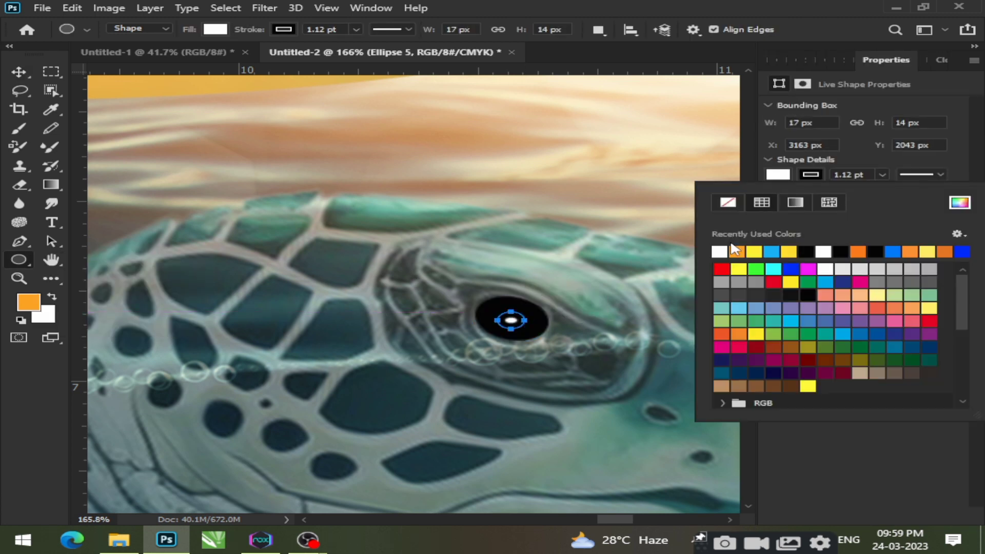
left_click(811, 175)
left_click(811, 172)
left_click(720, 251)
left_click(19, 72)
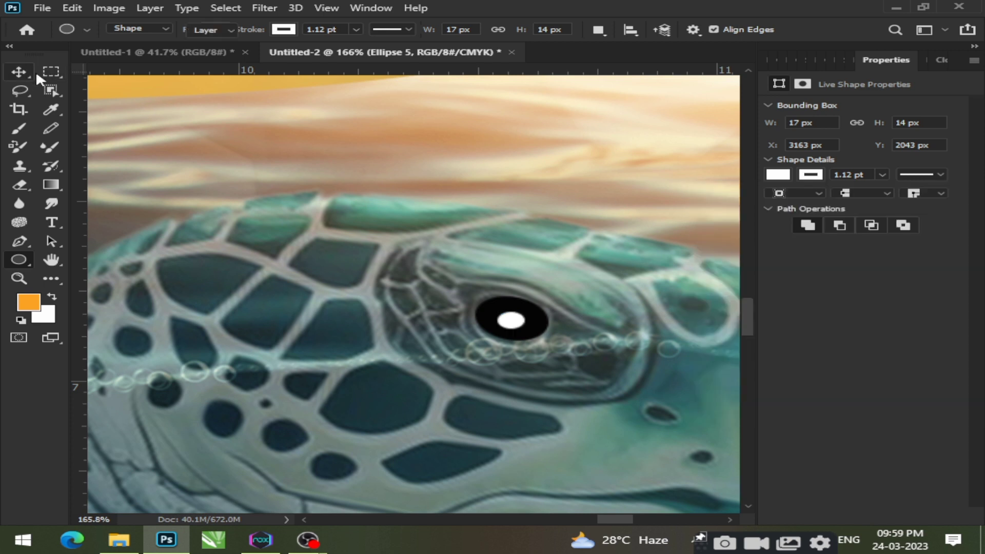
Move the small white ellipse up to the upper part of the turtle's pupil and convert its layer for smart filters
left_click(19, 71)
left_click_drag(516, 323, 518, 311)
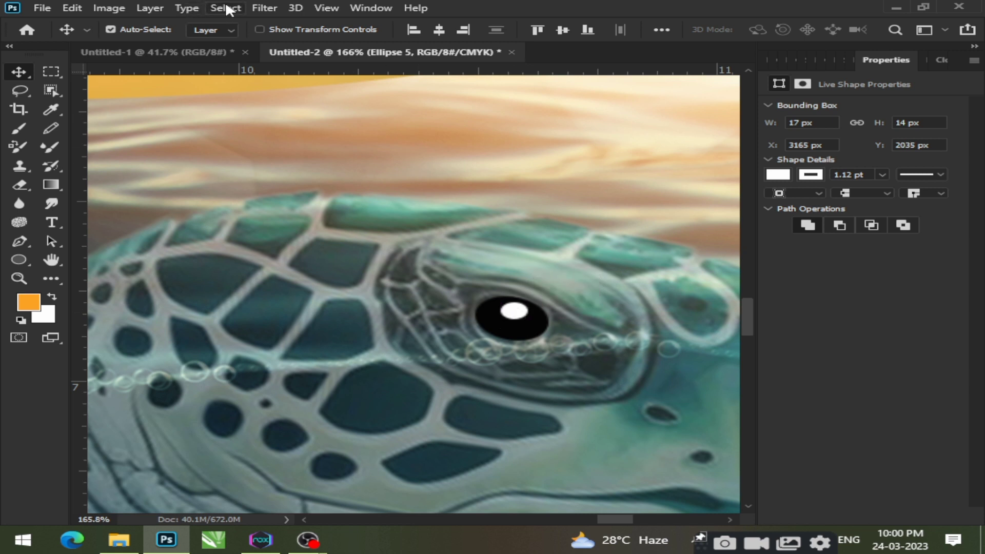
left_click(264, 7)
left_click(326, 45)
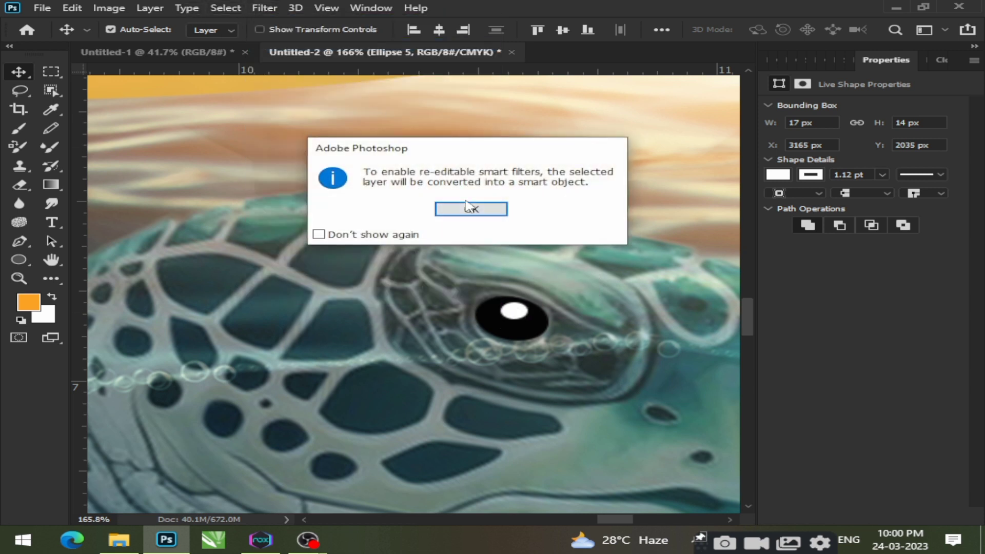
left_click(468, 208)
Apply a light Gaussian Blur with a reduced radius to the white highlight ellipse in the pupil
left_click(267, 8)
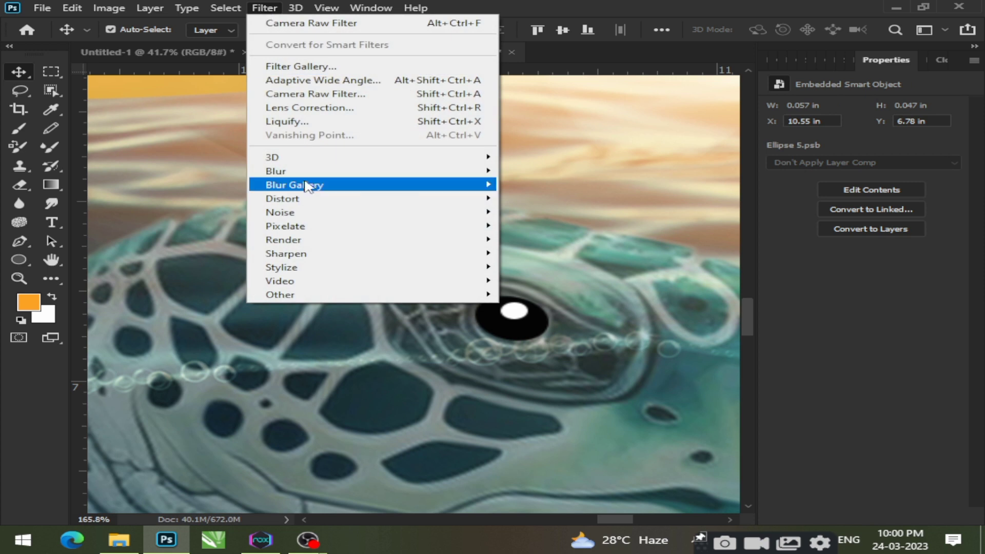
mouse_move(287, 171)
left_click(525, 224)
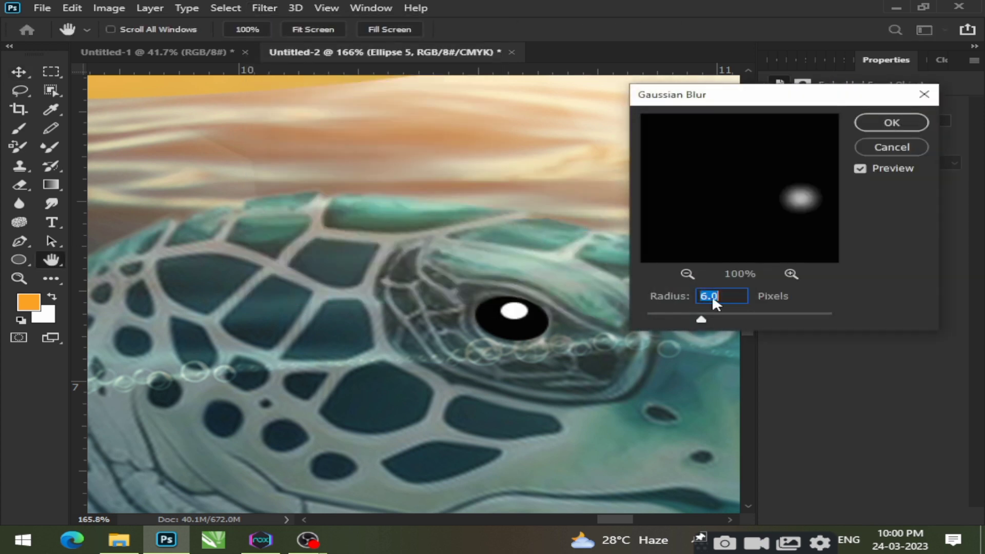
left_click_drag(701, 320, 669, 315)
left_click(892, 122)
scroll(473, 282, "down", 5)
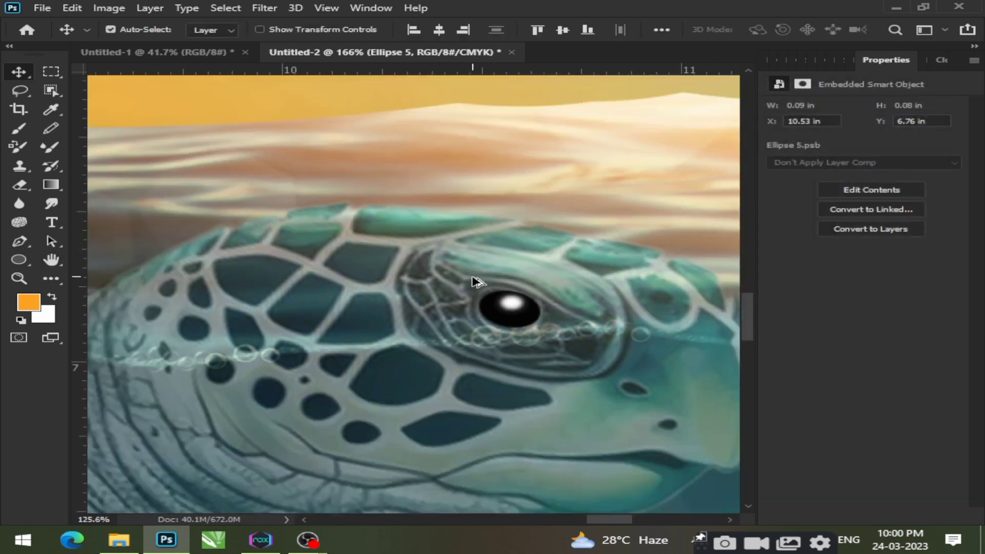
scroll(444, 312, "up", 4)
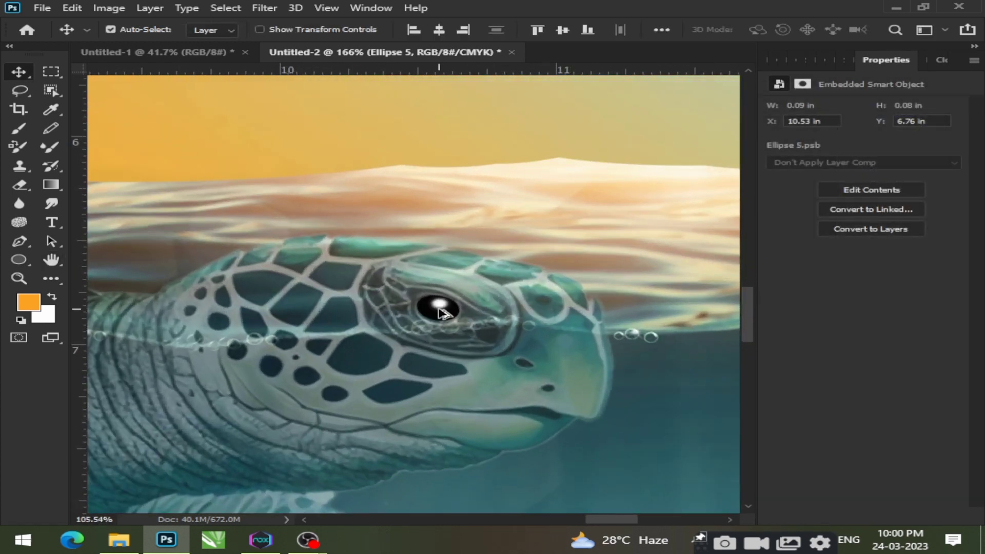
Draw an orange ellipse about 28 by 15 px over the lower part of the pupil and set its stroke to orange
scroll(6, 283, "left", 3)
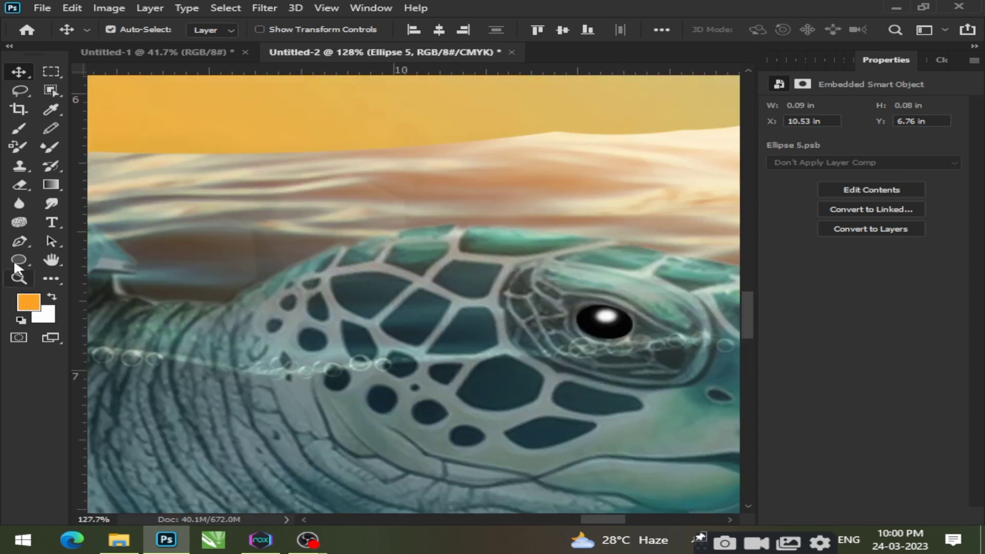
right_click(19, 260)
left_click(98, 286)
left_click_drag(582, 325, 617, 339)
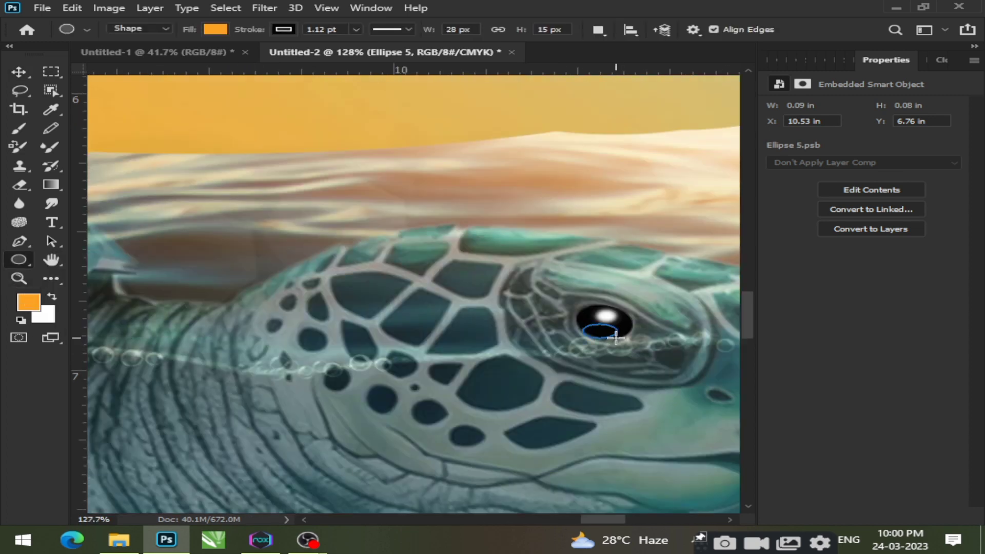
right_click(616, 339)
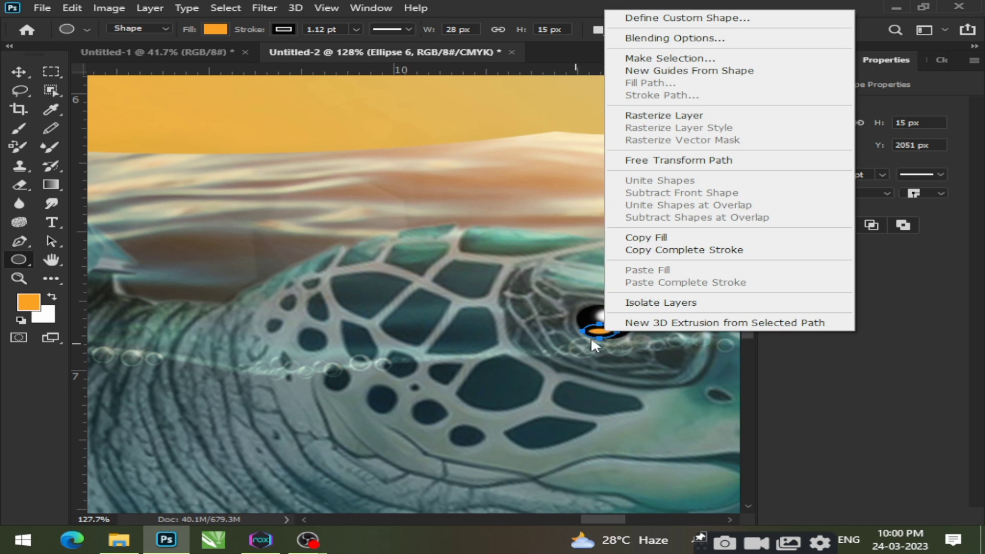
left_click(287, 23)
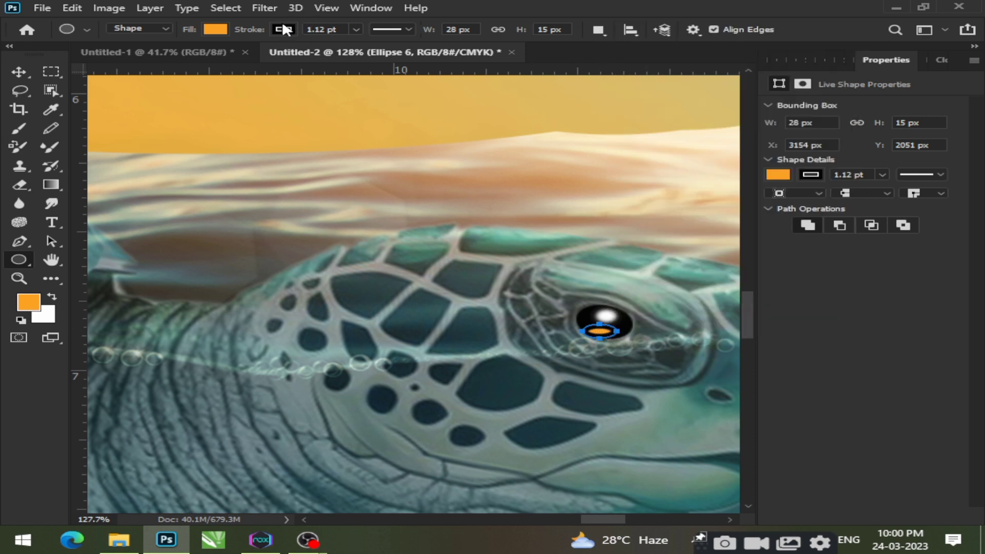
left_click(283, 28)
left_click(183, 103)
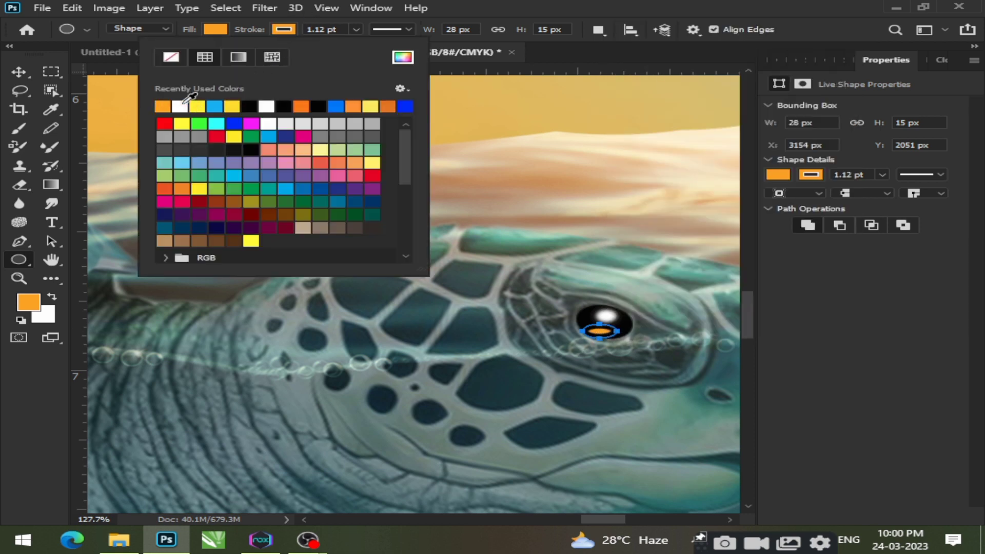
Warp the orange ellipse so that its upper edge bends down into a crescent along the bottom of the pupil
left_click(18, 71)
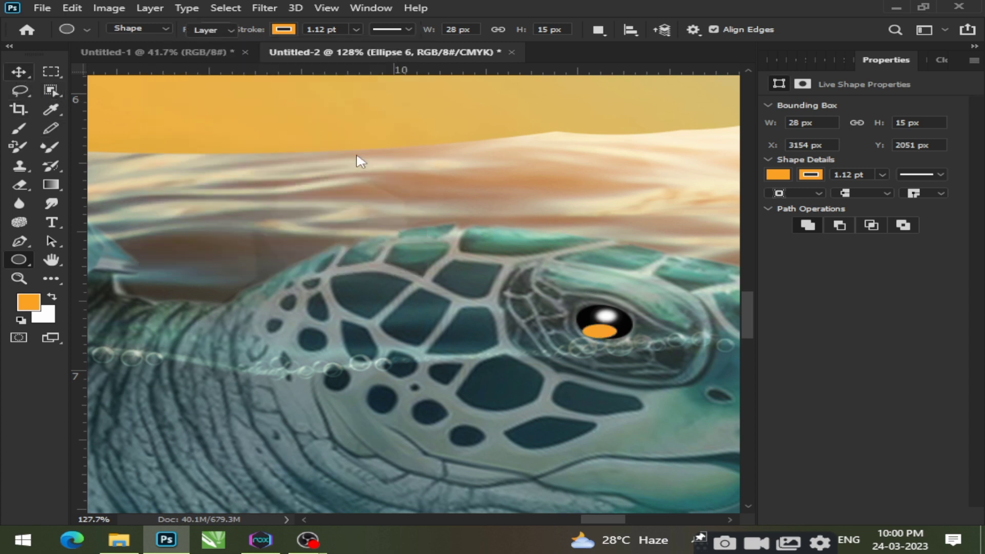
key("ctrl+t")
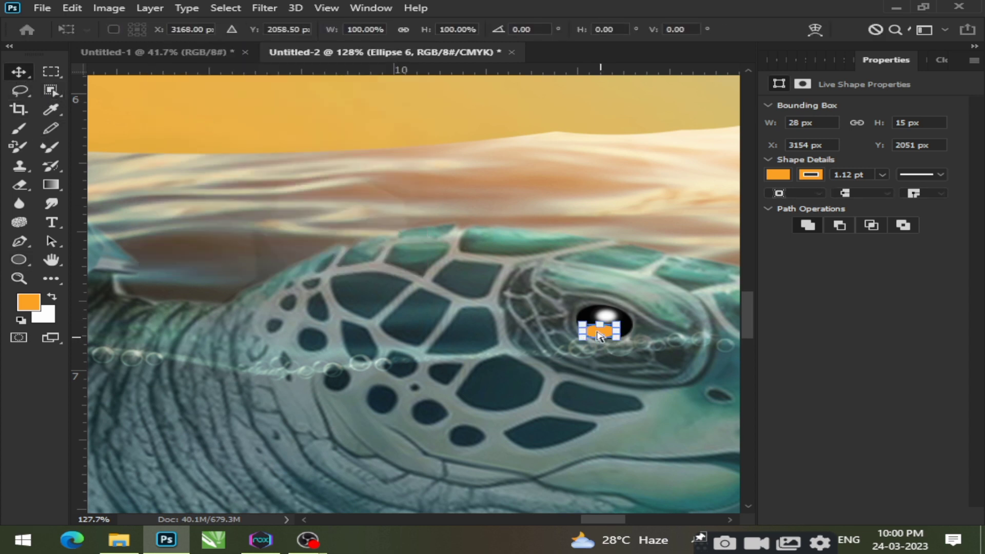
right_click(597, 333)
left_click(637, 163)
scroll(598, 331, "up", 6)
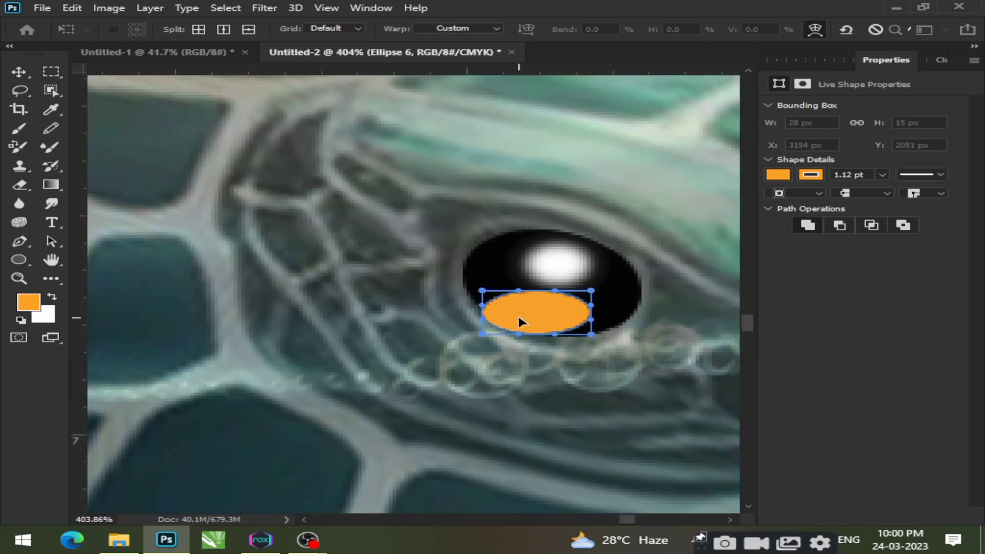
left_click_drag(518, 291, 521, 325)
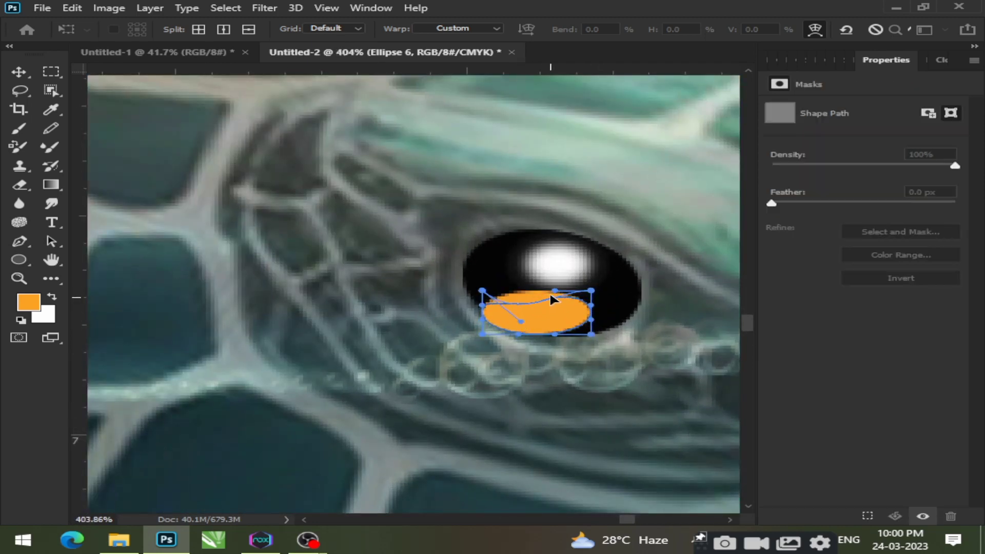
left_click_drag(555, 291, 558, 343)
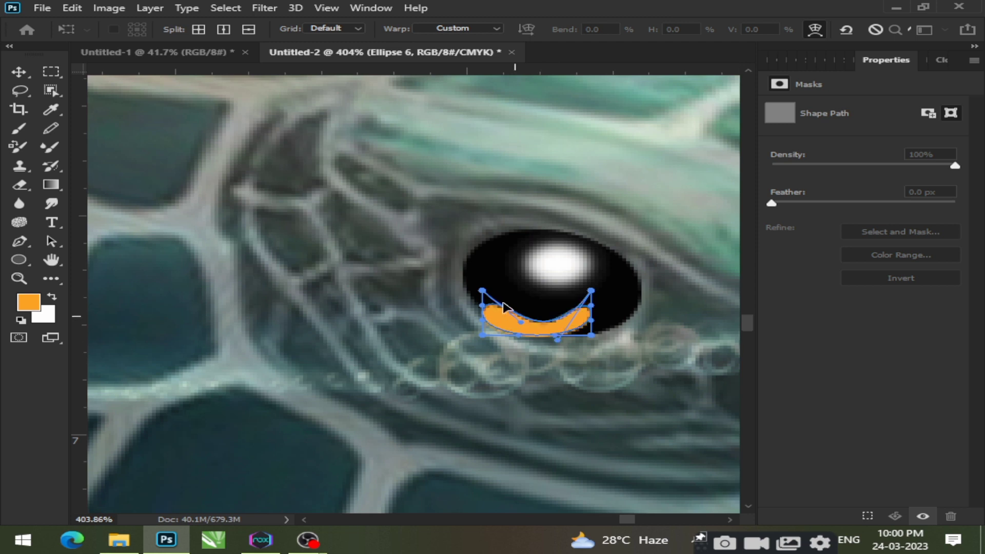
Adjust the warp's corners and handles into a thin crescent following the pupil's lower edge, and apply it as a regular path
left_click_drag(483, 291, 462, 245)
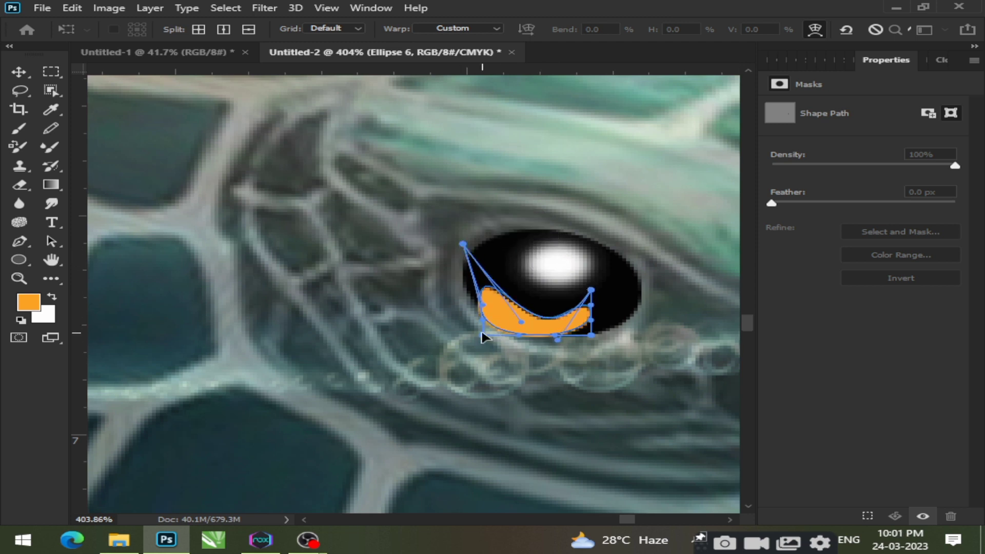
left_click_drag(482, 313, 483, 294)
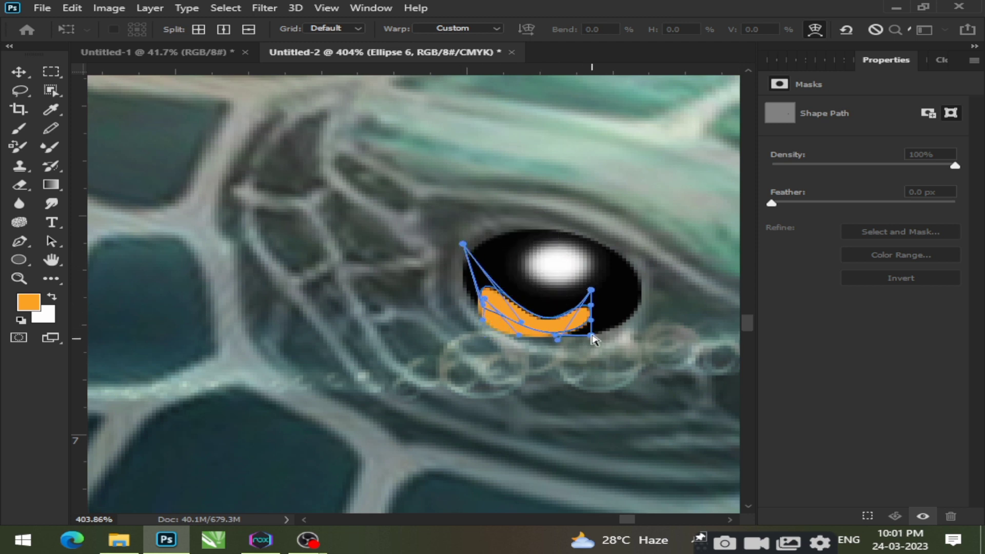
left_click_drag(593, 330, 589, 325)
left_click_drag(463, 244, 475, 271)
left_click_drag(592, 292, 607, 321)
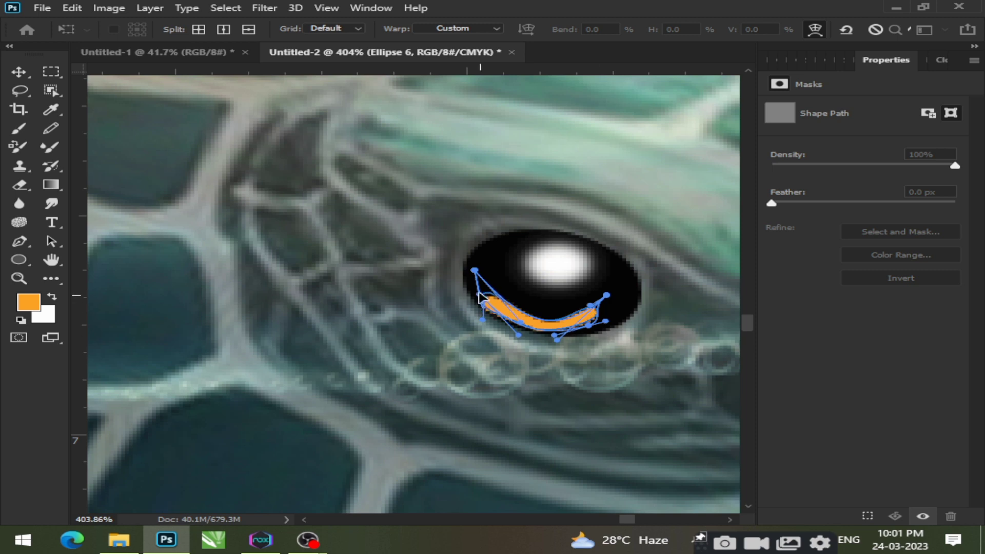
left_click_drag(523, 325, 540, 318)
right_click(521, 316)
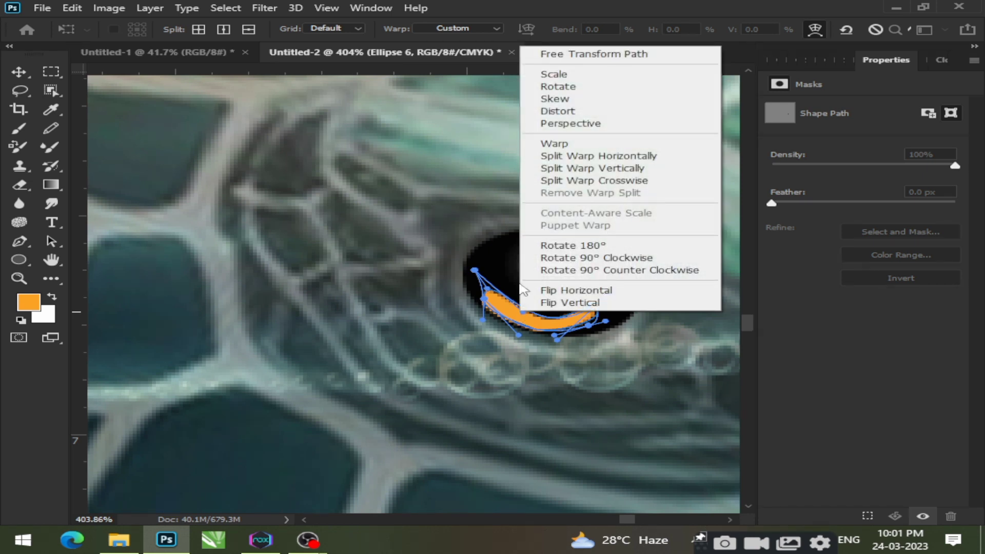
left_click(24, 66)
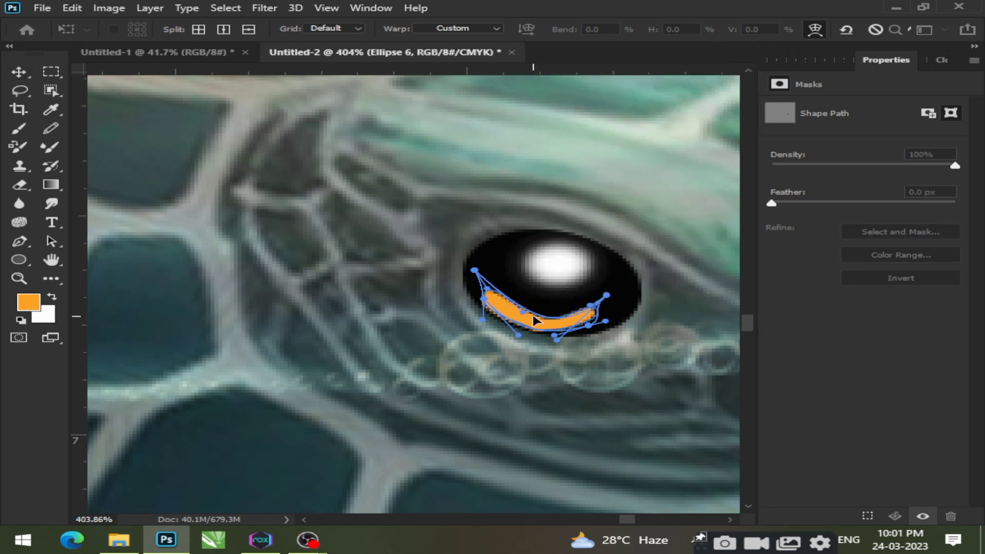
left_click(23, 72)
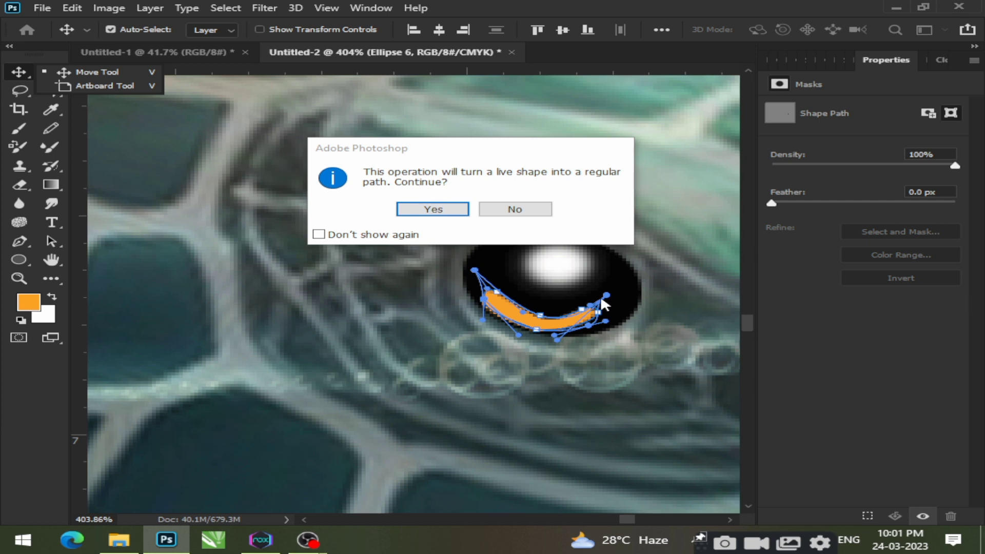
left_click(431, 209)
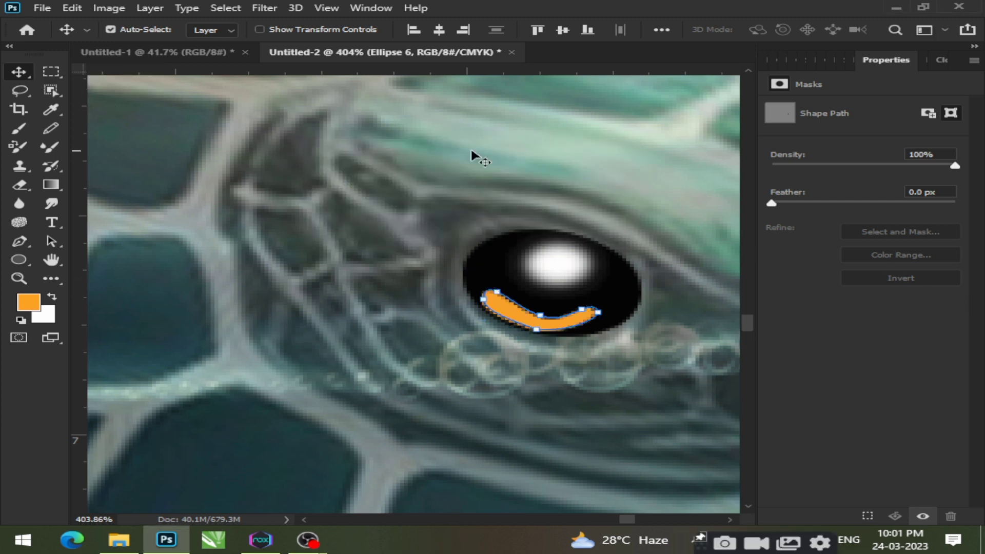
Select the orange crescent, rotate it by 12.71° and position it along the lower edge of the pupil
left_click(764, 59)
left_click(556, 340)
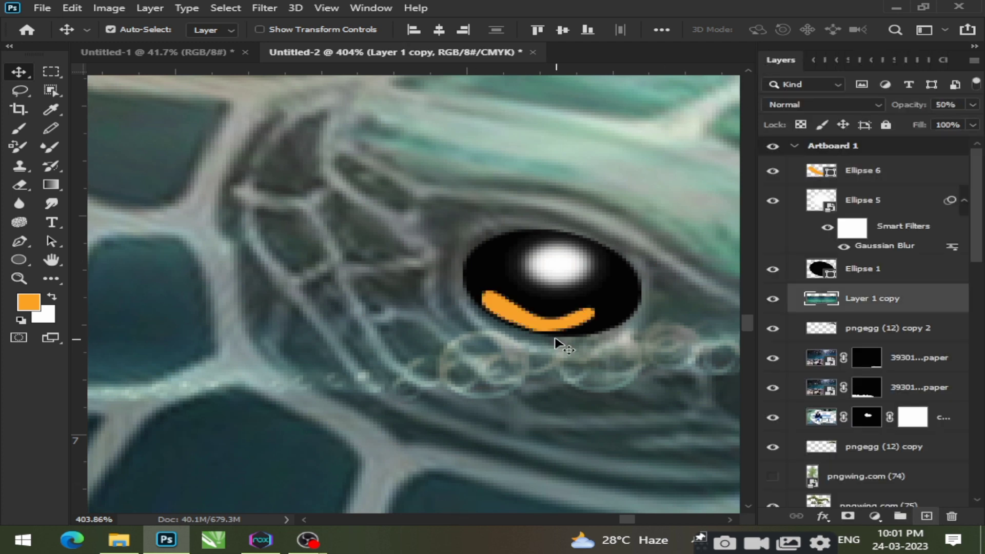
left_click(523, 319)
left_click_drag(521, 314, 522, 309)
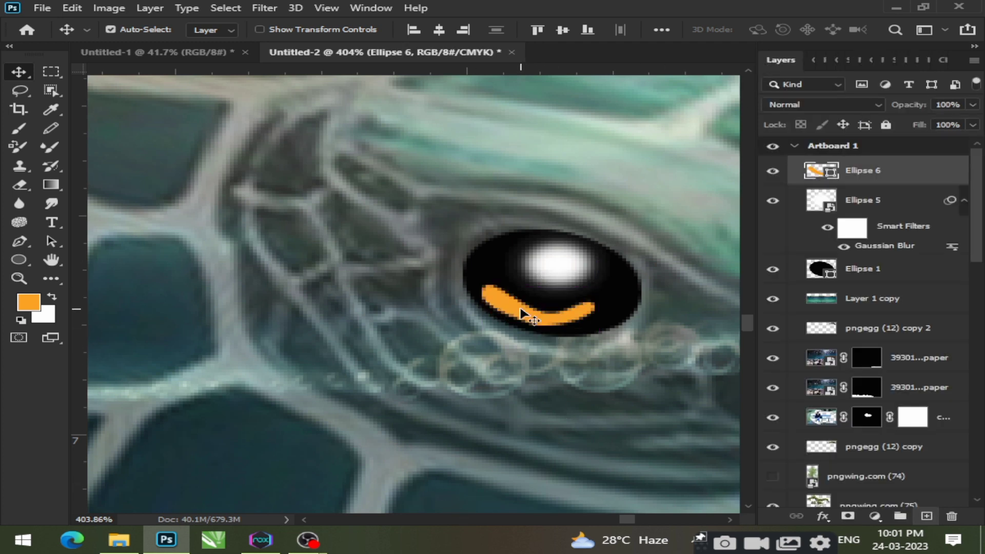
key("ctrl+t")
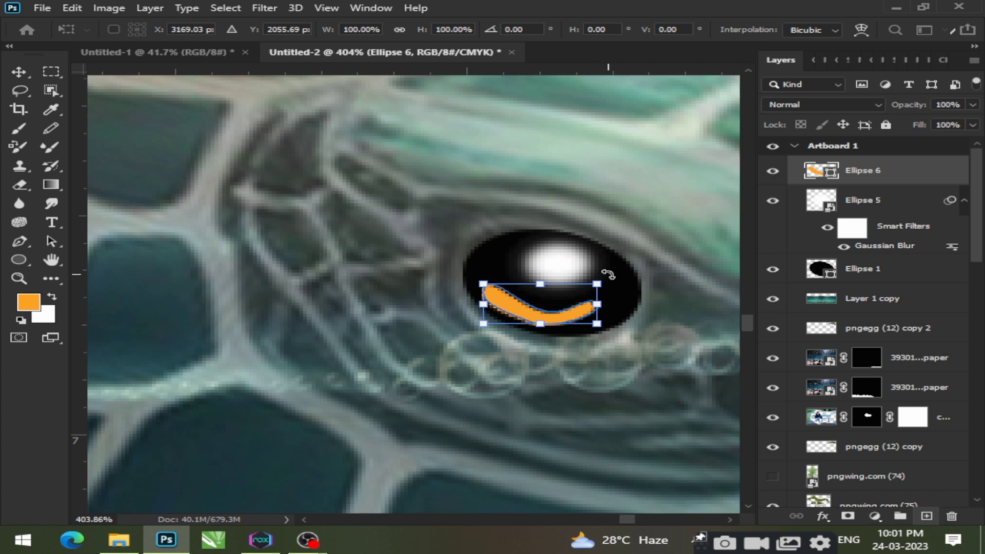
left_click_drag(608, 275, 613, 290)
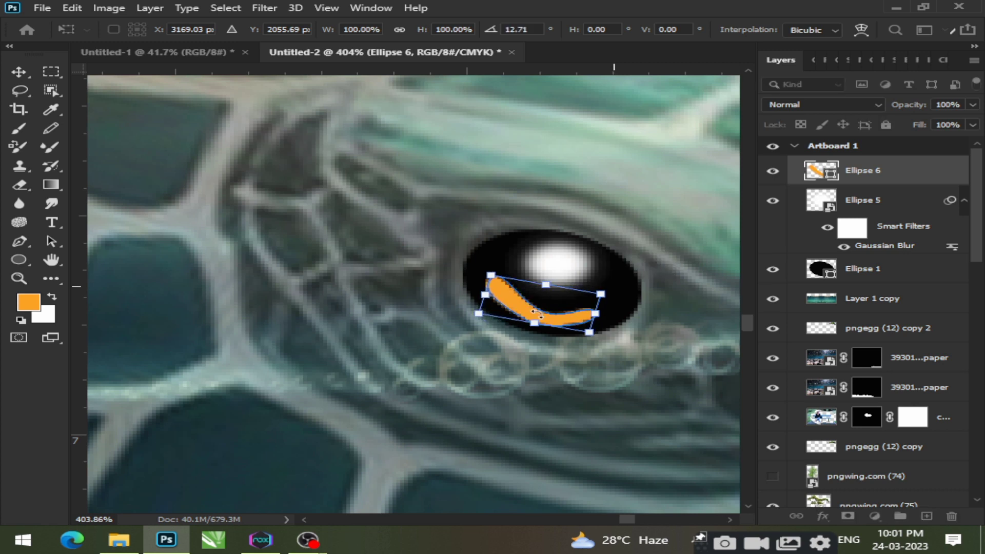
mouse_move(529, 314)
left_mouse_down()
mouse_move(519, 314)
mouse_move(534, 321)
left_mouse_up()
left_click(264, 8)
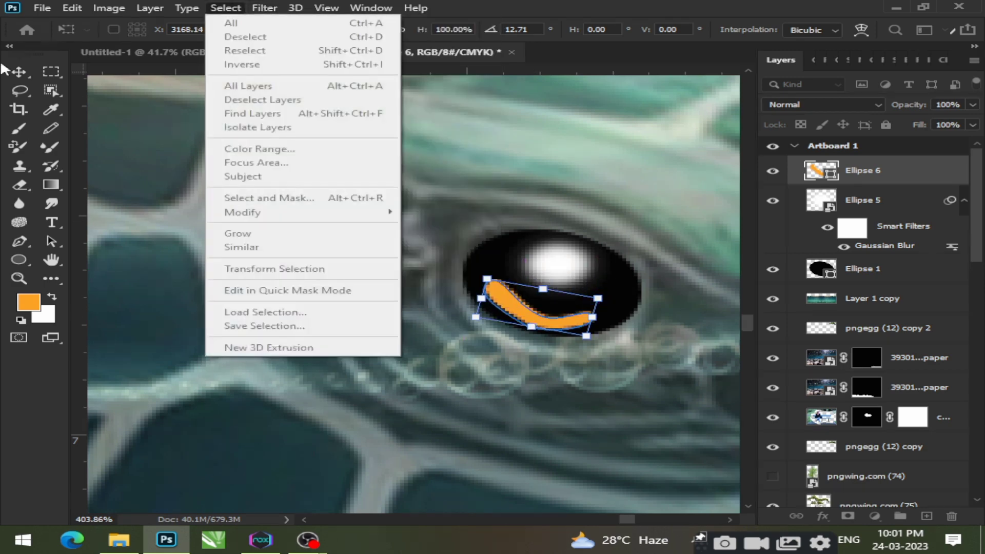
left_click(26, 72)
Convert the orange crescent layer for smart filters and soften it with a slightly stronger Gaussian Blur
left_click(265, 7)
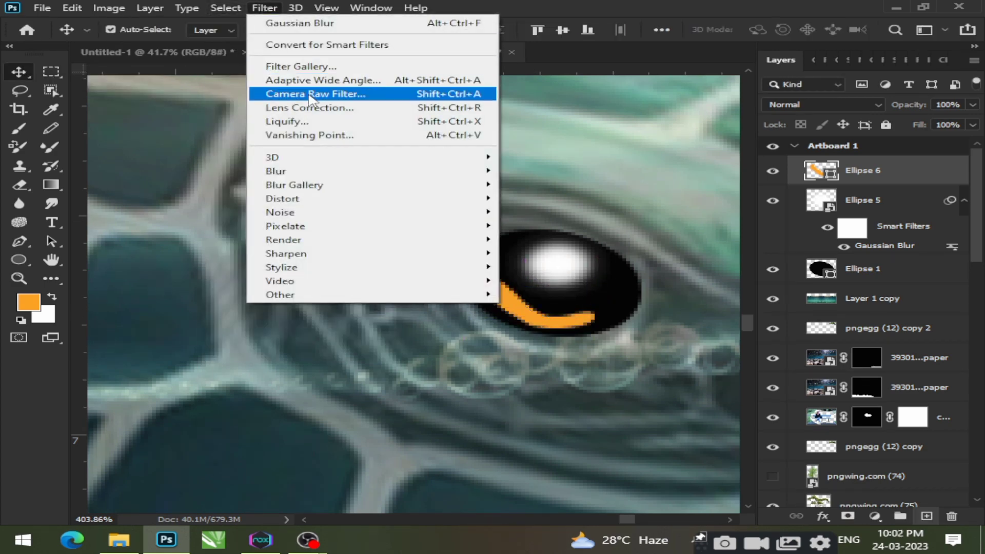
left_click(301, 45)
left_click(455, 208)
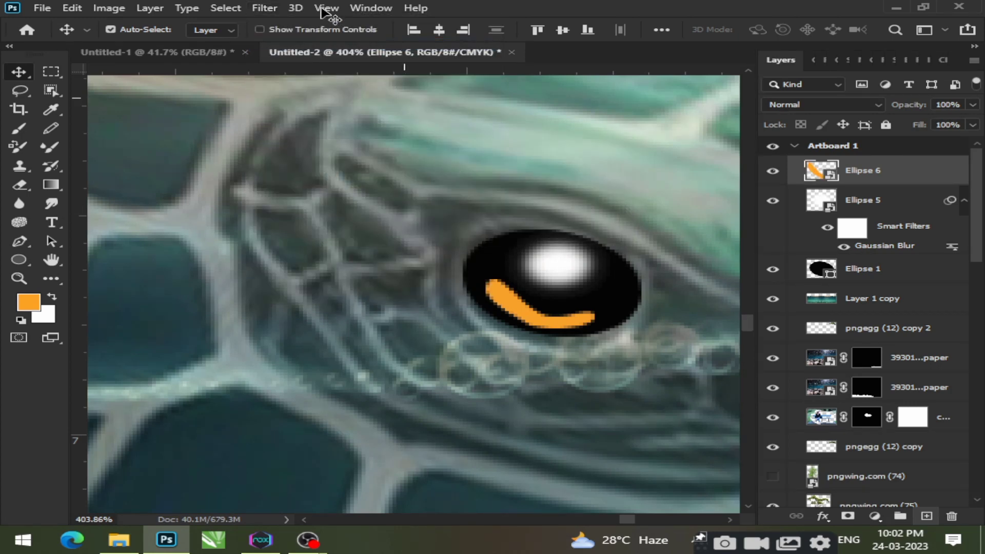
left_click(266, 8)
mouse_move(286, 171)
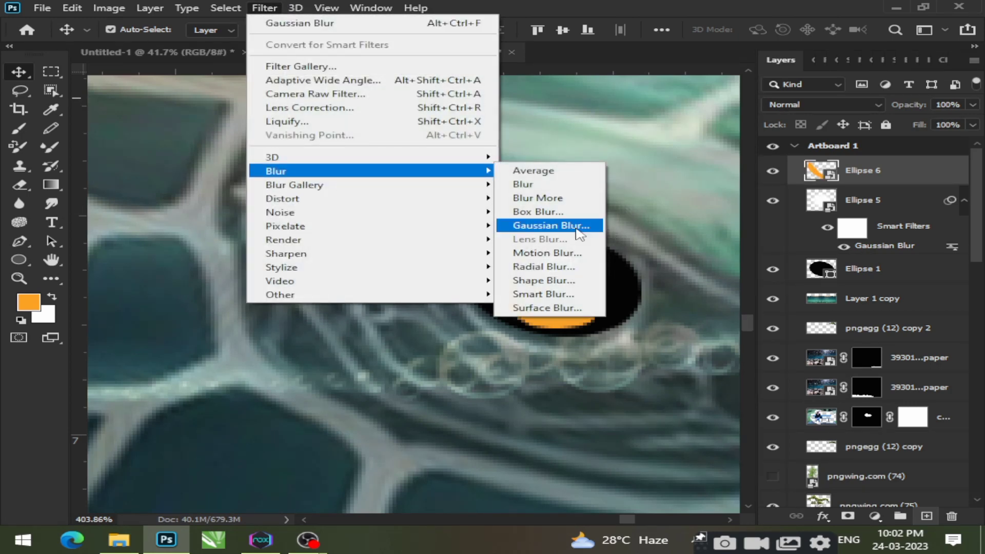
left_click(579, 227)
left_click_drag(674, 310, 682, 309)
left_click(881, 121)
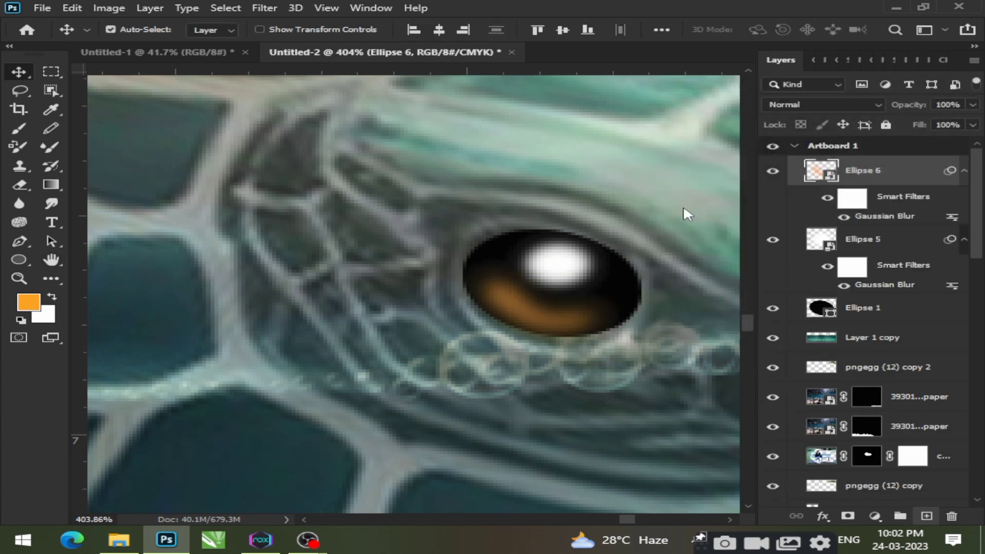
scroll(556, 260, "down", 8)
scroll(604, 289, "down", 6)
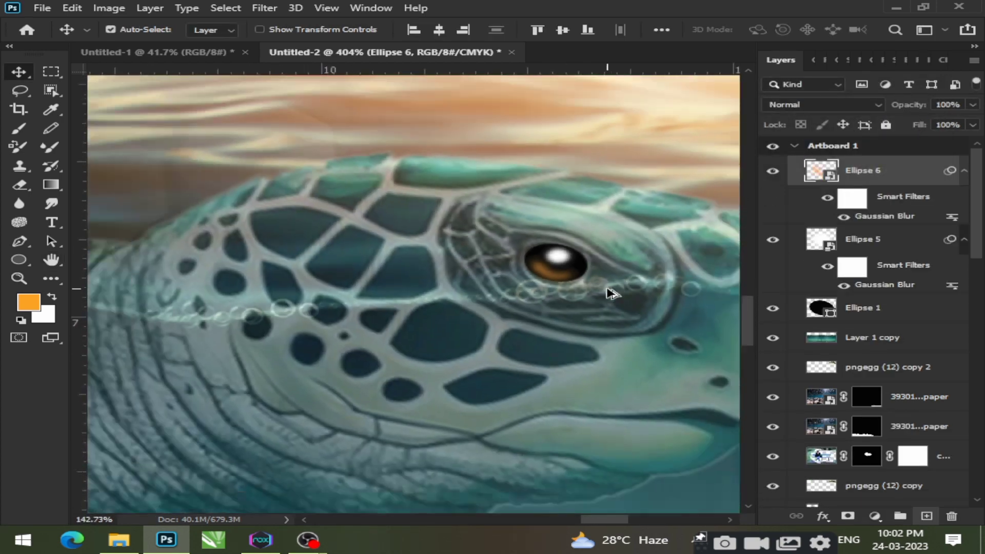
scroll(632, 303, "right", 2)
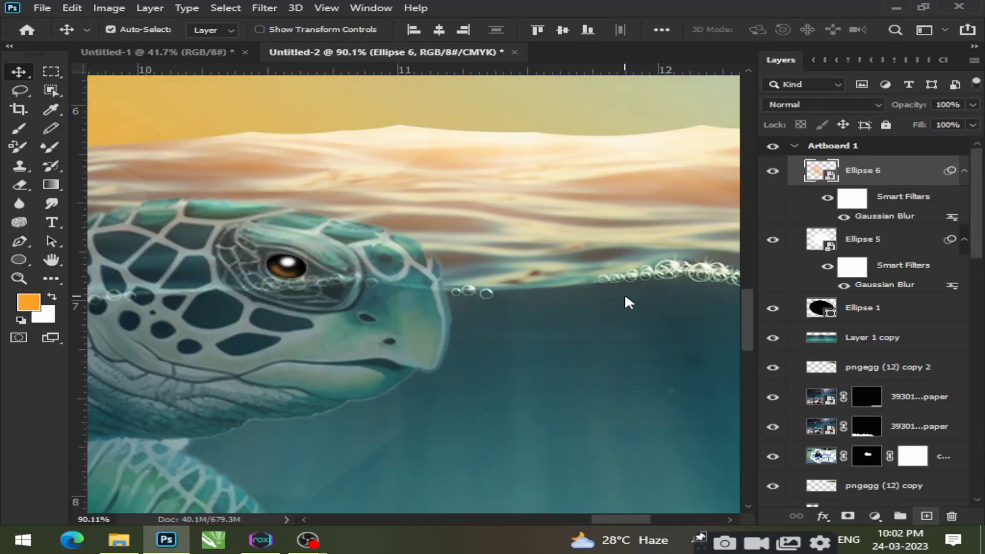
key("ctrl")
scroll(543, 399, "down", 8)
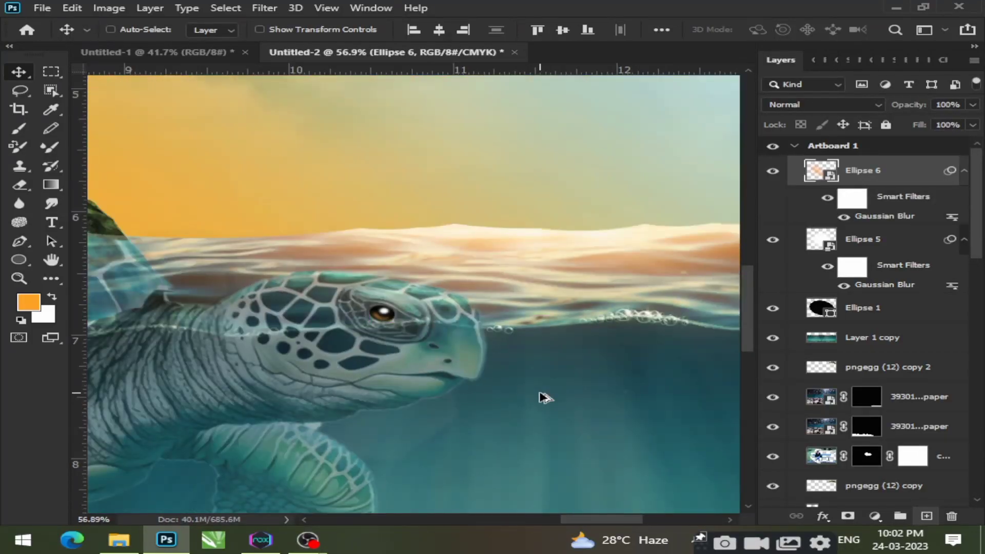
Examine the turtle's eye within the whole composite, checking the island shell, waterline and seabed at several magnifications
scroll(569, 403, "down", 1)
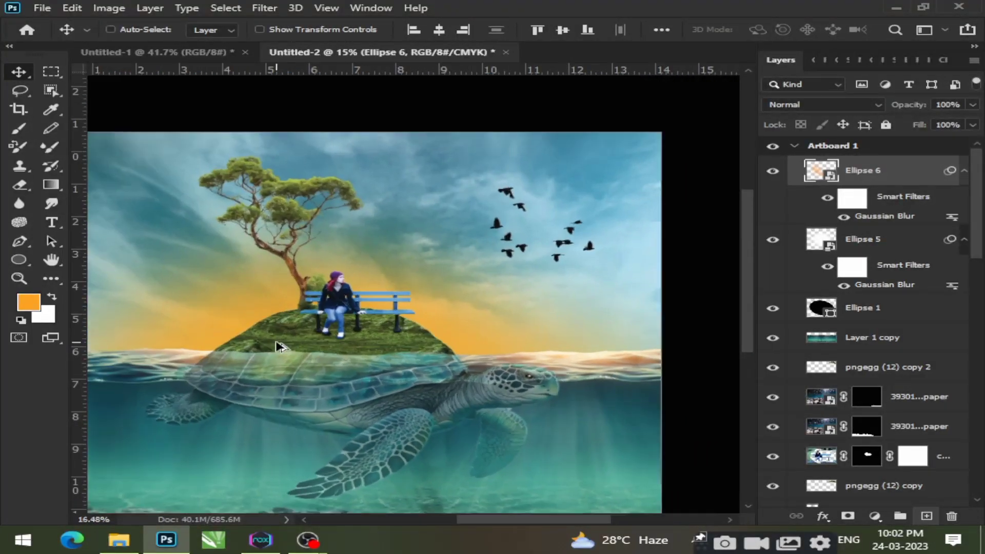
scroll(301, 303, "up", 4)
scroll(480, 238, "down", 3)
scroll(480, 237, "down", 1)
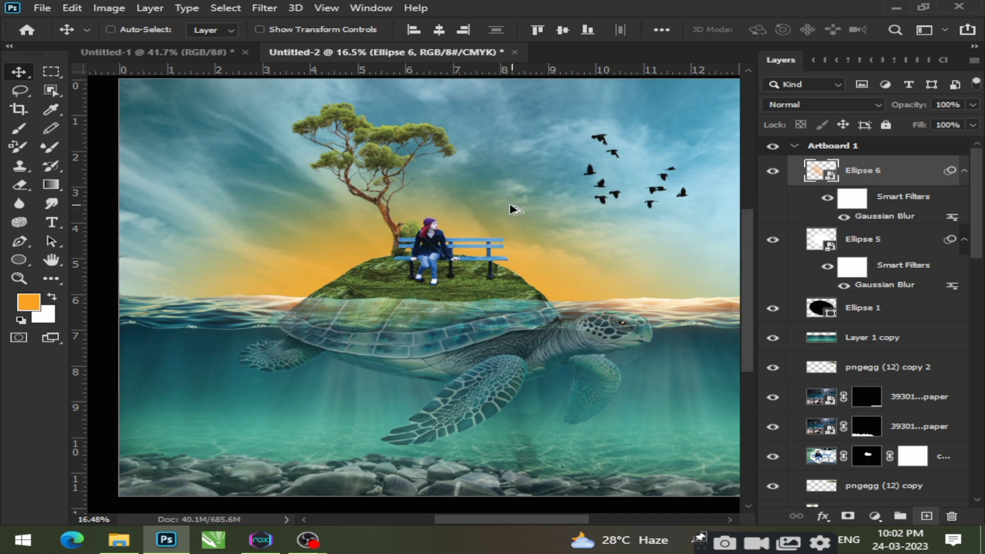
scroll(513, 209, "down", 1)
scroll(571, 334, "up", 1)
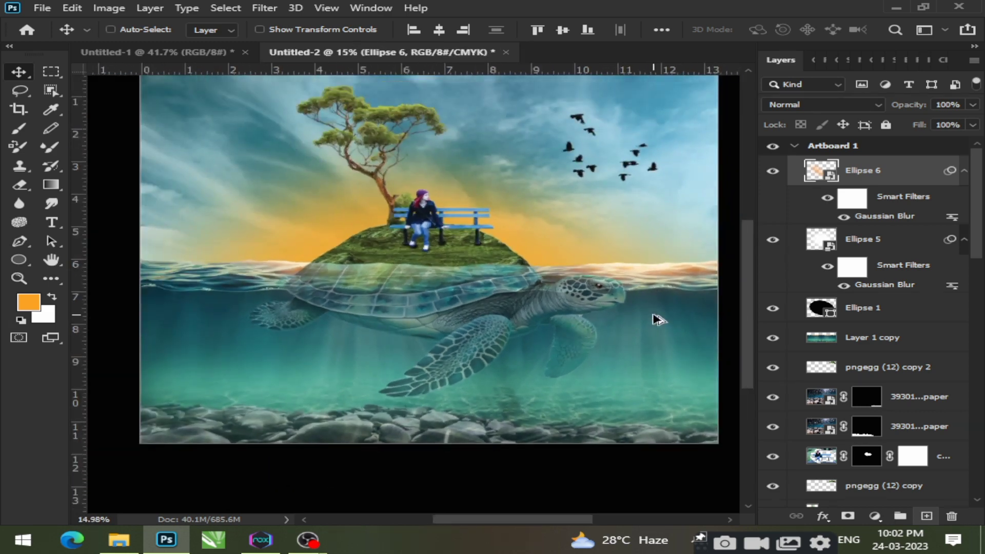
scroll(658, 319, "up", 1)
Open the water overlay layer in the Camera Raw Filter and set its temperature to -13 and tint to -11
left_click(154, 268, "ctrl")
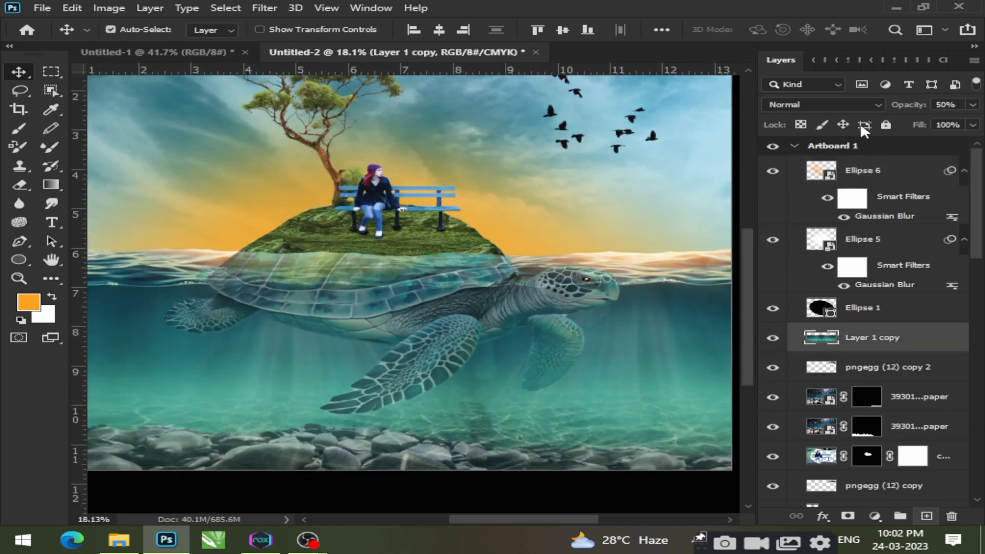
left_click(257, 10)
left_click(329, 79)
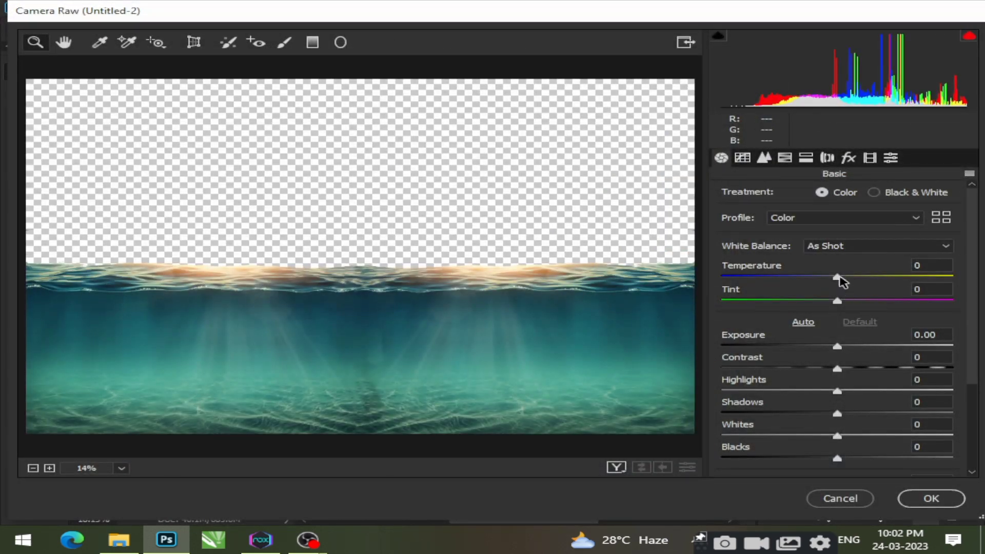
left_click_drag(840, 277, 826, 301)
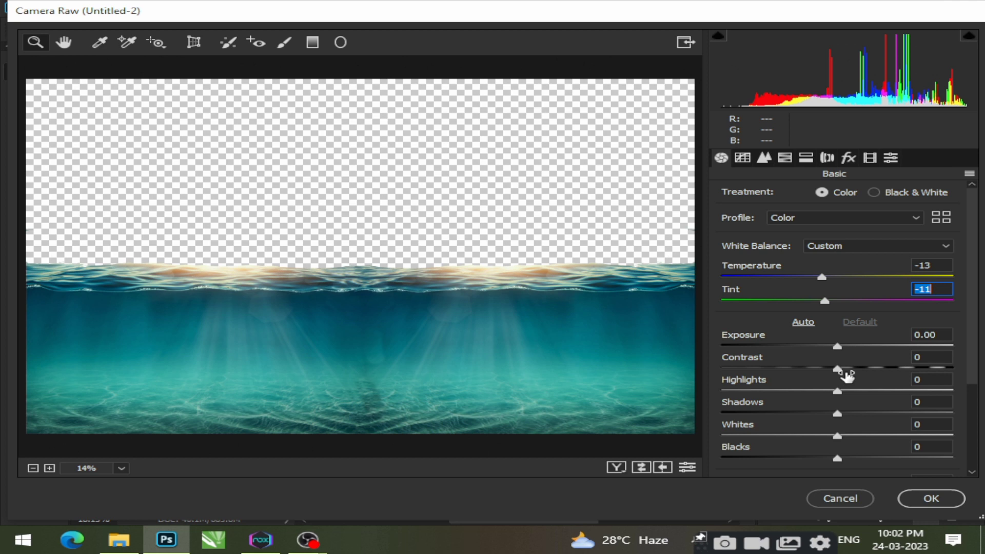
Set the water layer's exposure to +0.10, contrast +3, texture +8, clarity +8, whites +3 and shadows +5
left_click_drag(844, 350, 846, 400)
scroll(858, 353, "down", 3)
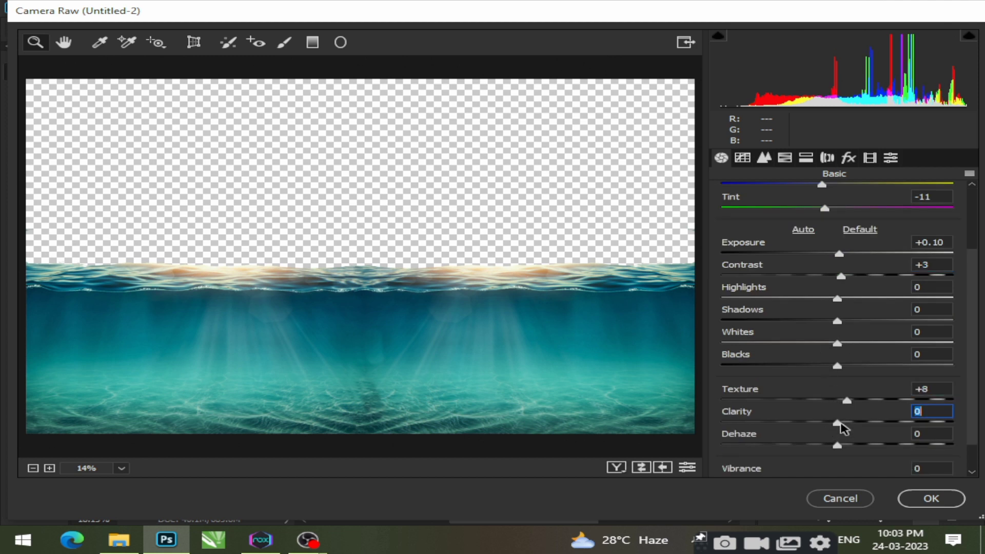
left_click_drag(839, 345, 843, 322)
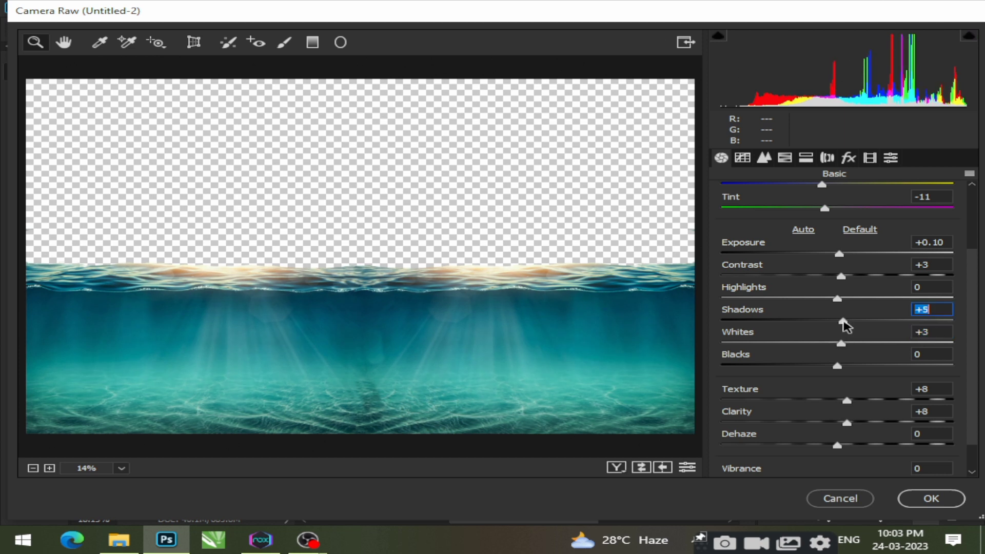
Set the water layer's vibrance to +8 and saturation to +20, and apply the Camera Raw adjustments
scroll(846, 390, "down", 2)
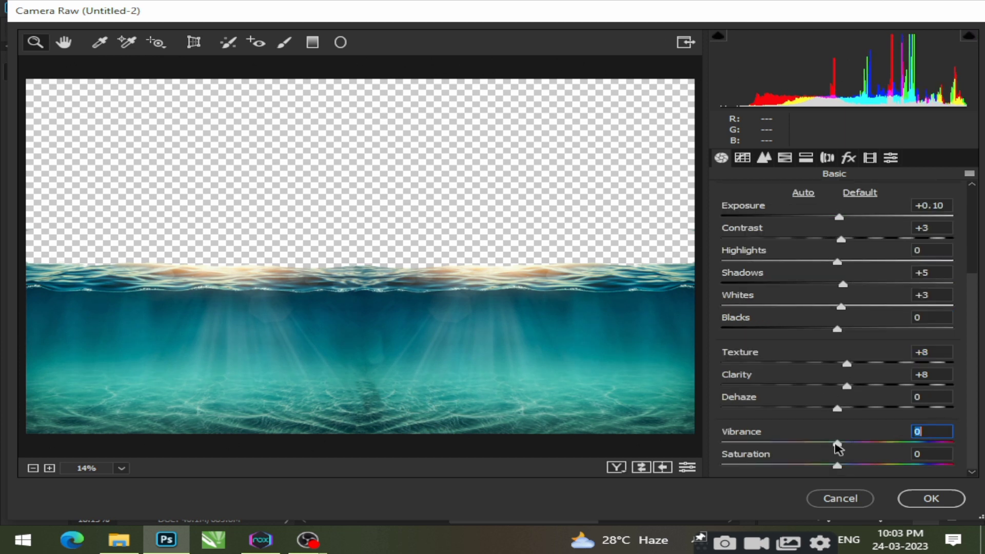
left_click_drag(838, 447, 862, 471)
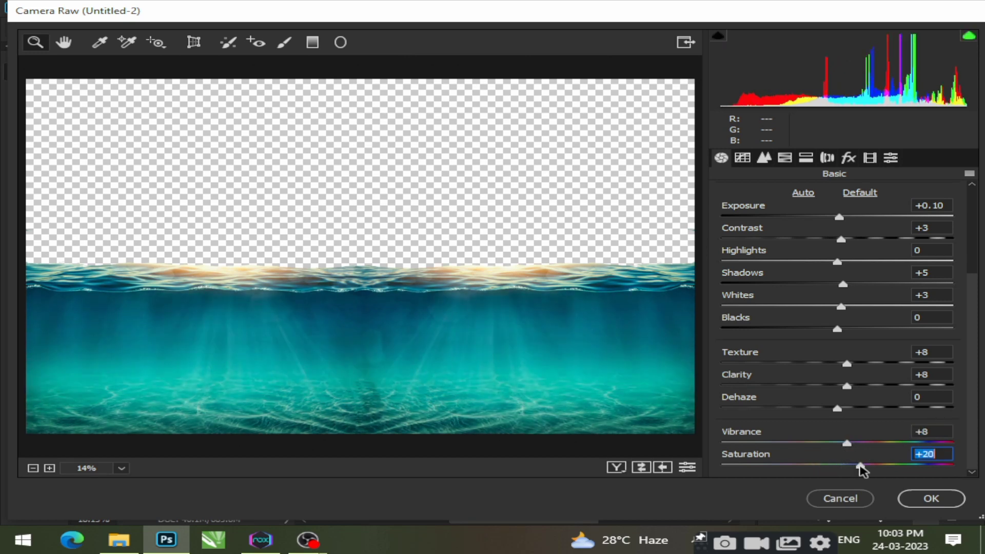
left_click(930, 497)
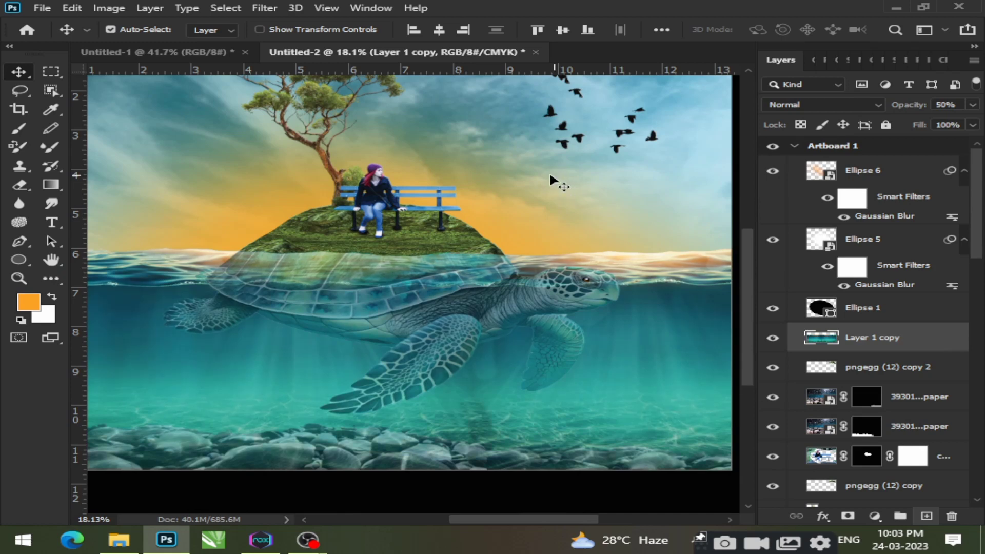
Check how the recoloured water blends with the turtle, island and sky, both up close and in full view
scroll(379, 302, "down", 3)
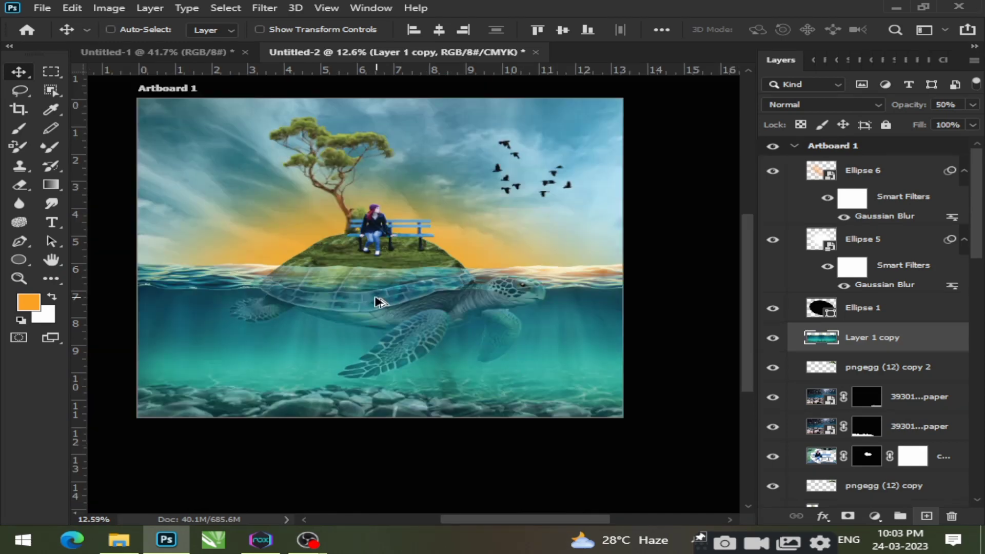
scroll(411, 194, "up", 6)
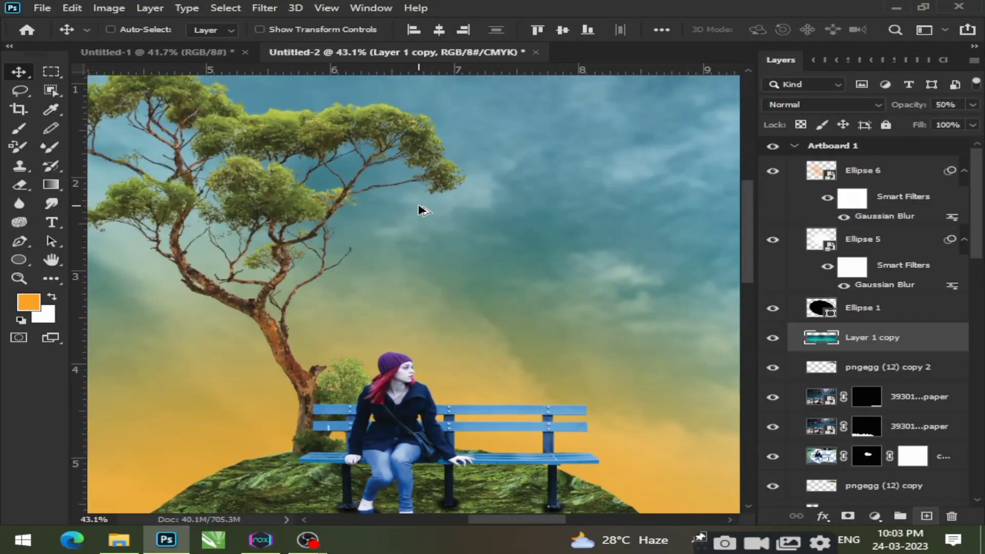
scroll(416, 208, "down", 4)
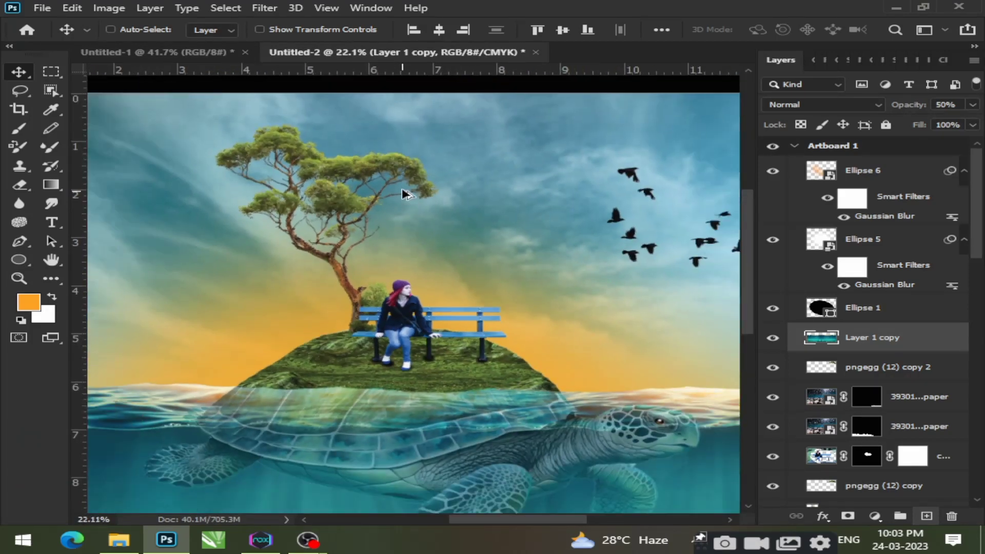
scroll(400, 180, "down", 2)
scroll(310, 318, "up", 3)
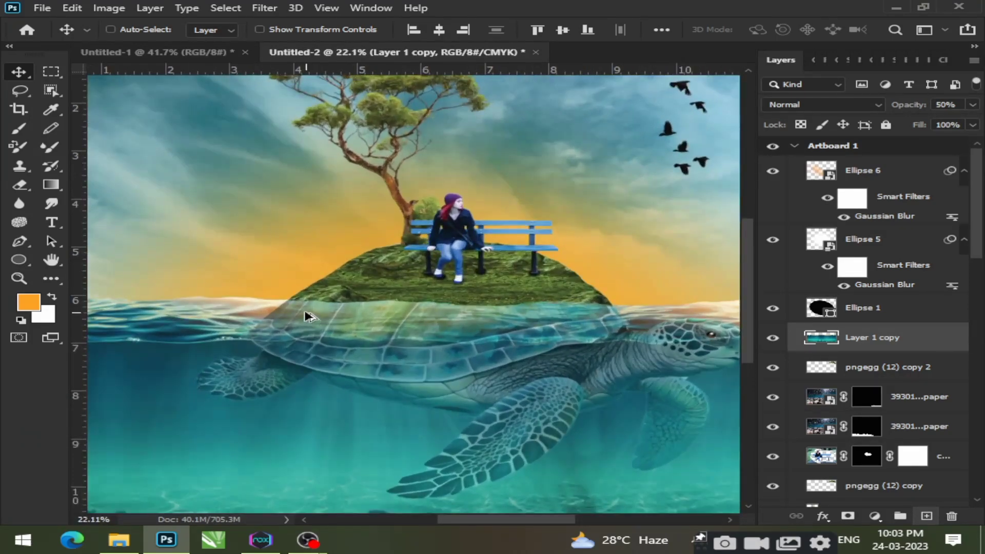
scroll(308, 297, "down", 3)
scroll(362, 270, "up", 1)
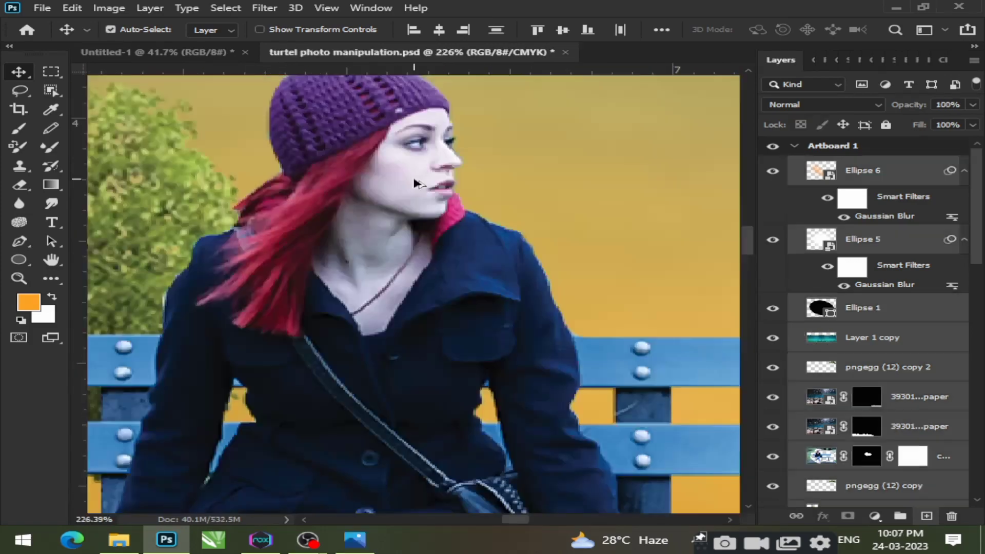
Inspect the finished composite in detail, from the woman, bench and tree to the turtle, birds and full artboard
scroll(418, 186, "down", 7)
scroll(467, 250, "down", 6)
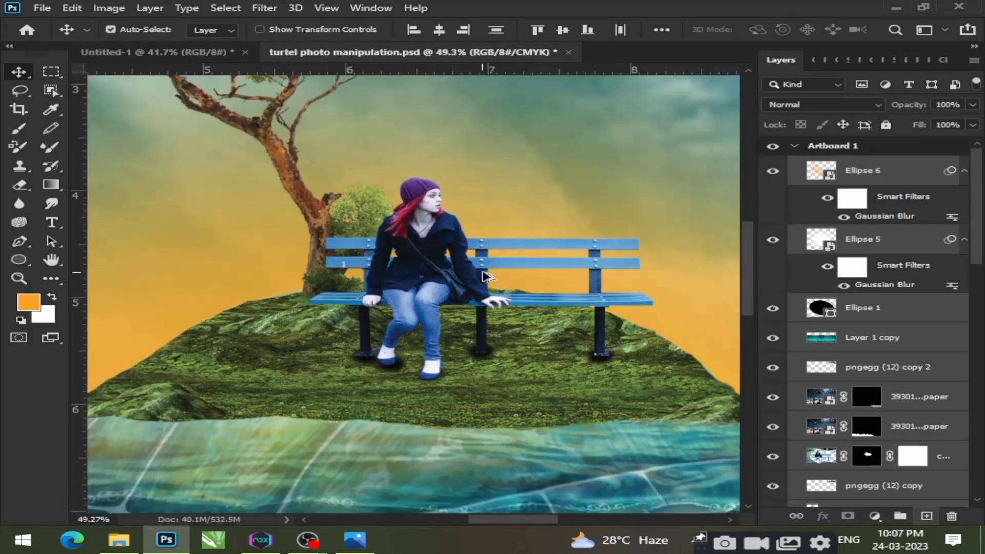
scroll(713, 390, "up", 3)
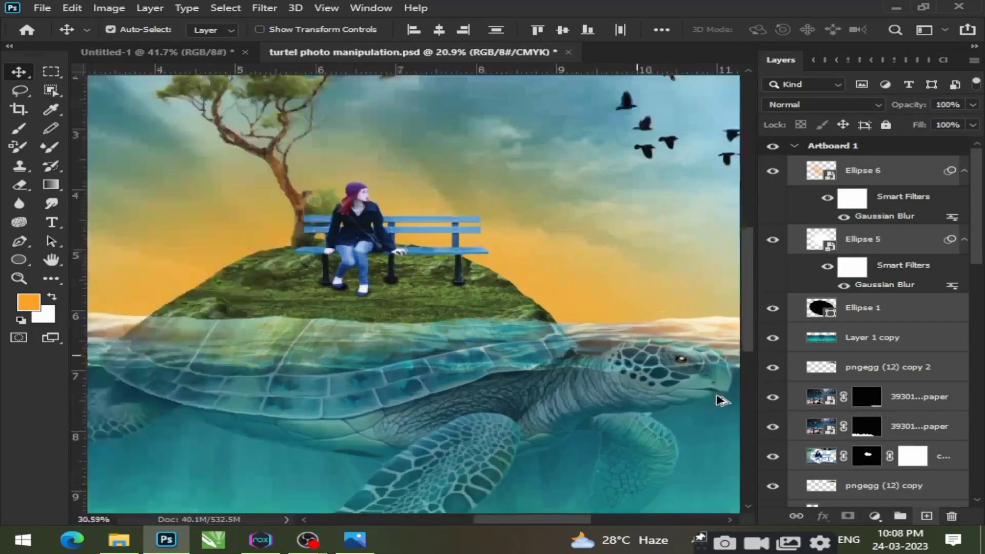
scroll(712, 380, "down", 5)
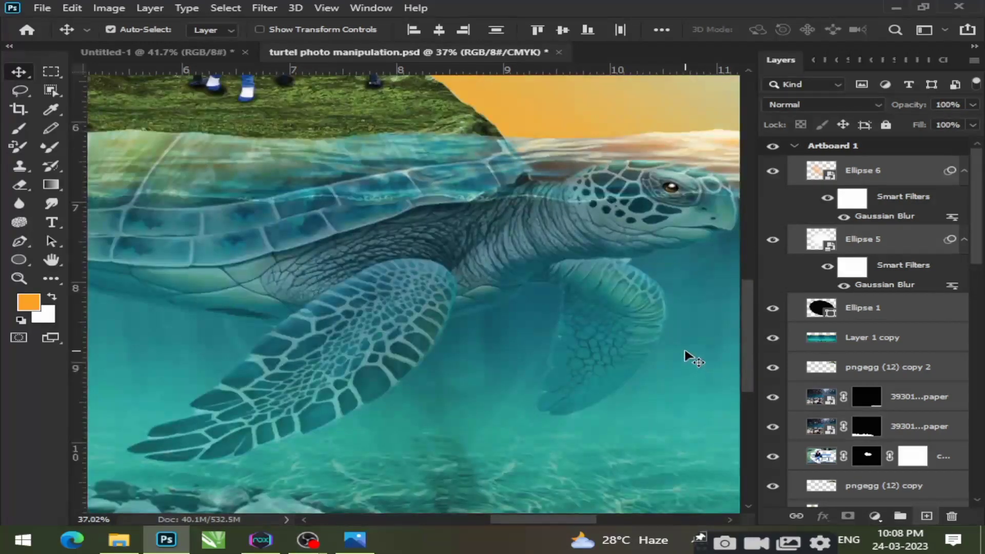
scroll(503, 310, "down", 2)
scroll(439, 264, "up", 6)
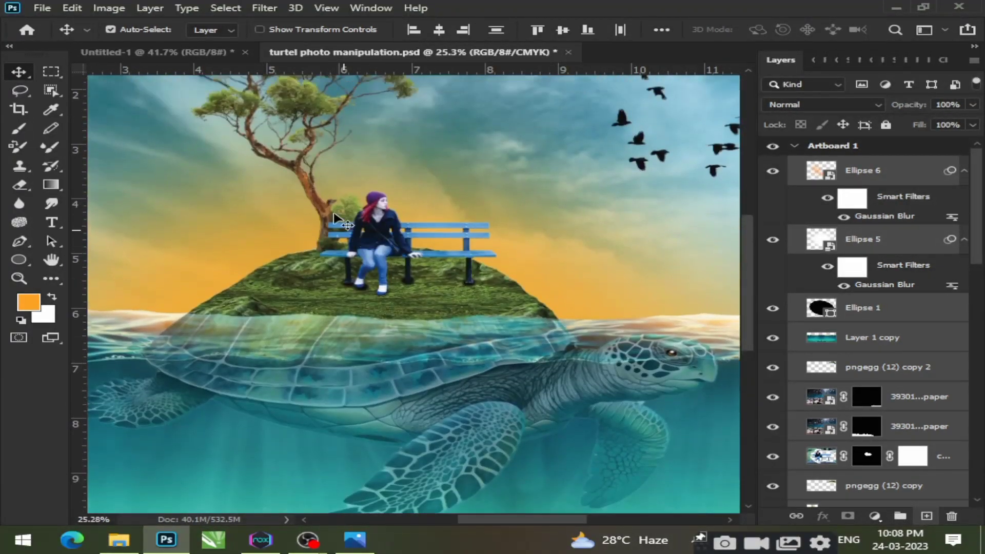
scroll(492, 352, "up", 3)
scroll(493, 352, "up", 2)
scroll(478, 344, "down", 6)
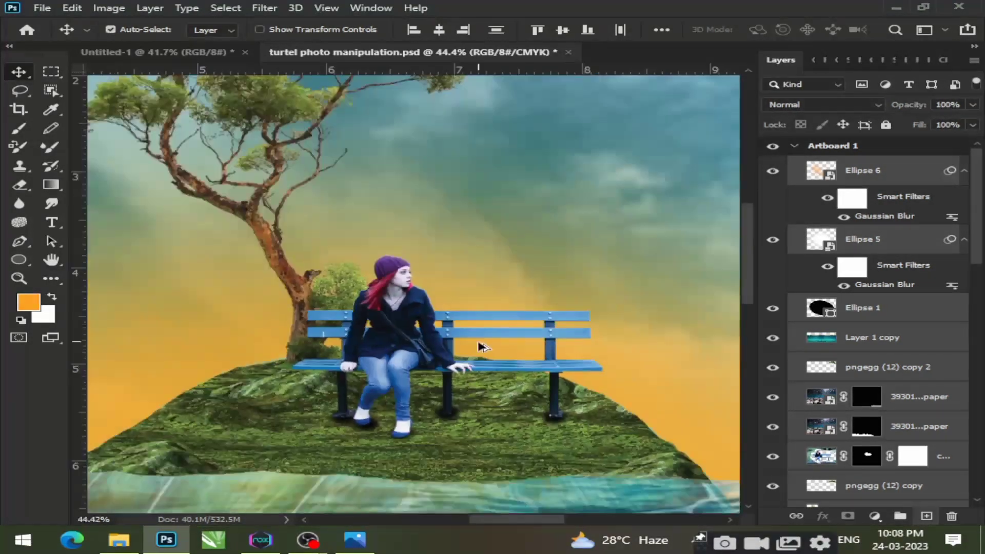
scroll(447, 362, "right", 3)
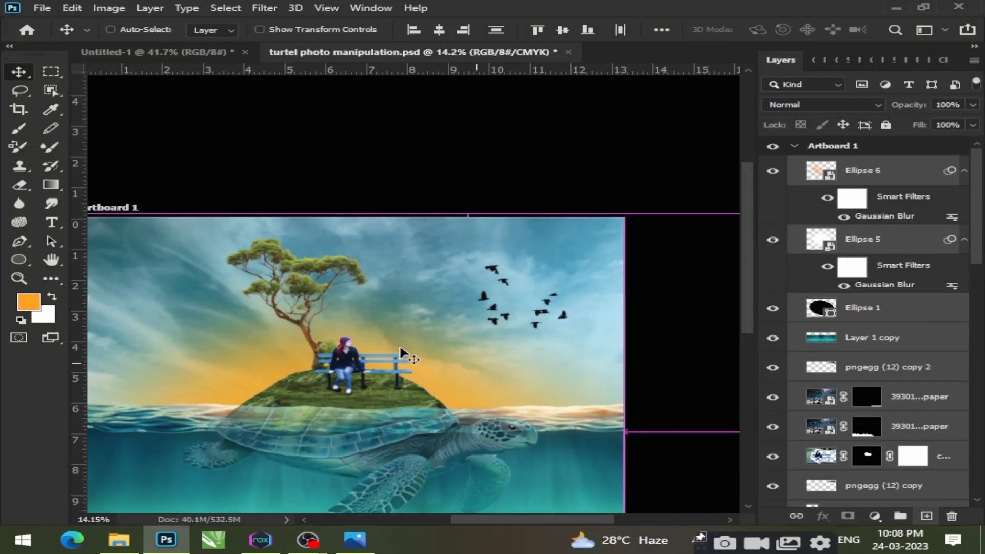
scroll(402, 354, "left", 2)
scroll(405, 353, "down", 3)
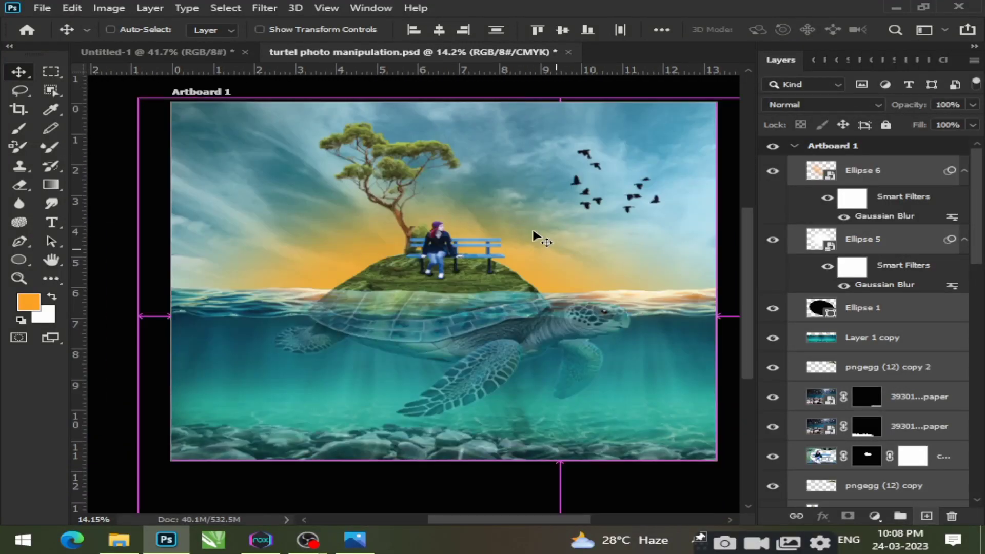